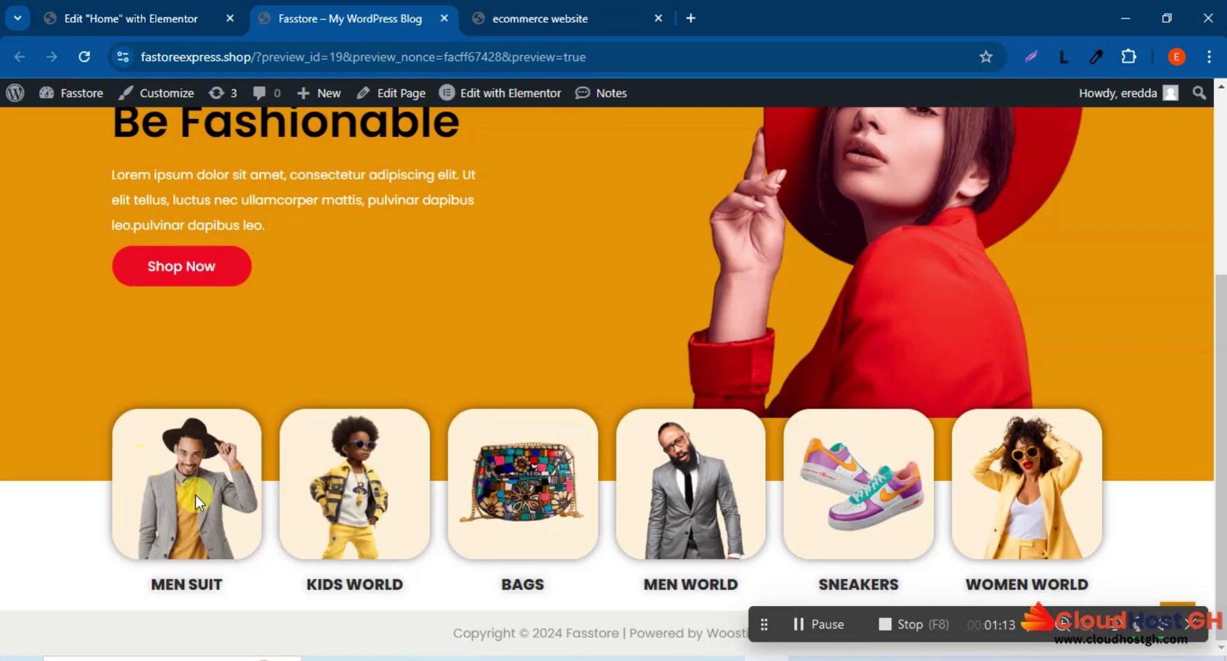
Return to the Home page editor and set the Men Suit container's margin to 20 px on all sides
{"action": "left_click", "coordinate": [517, 9]}
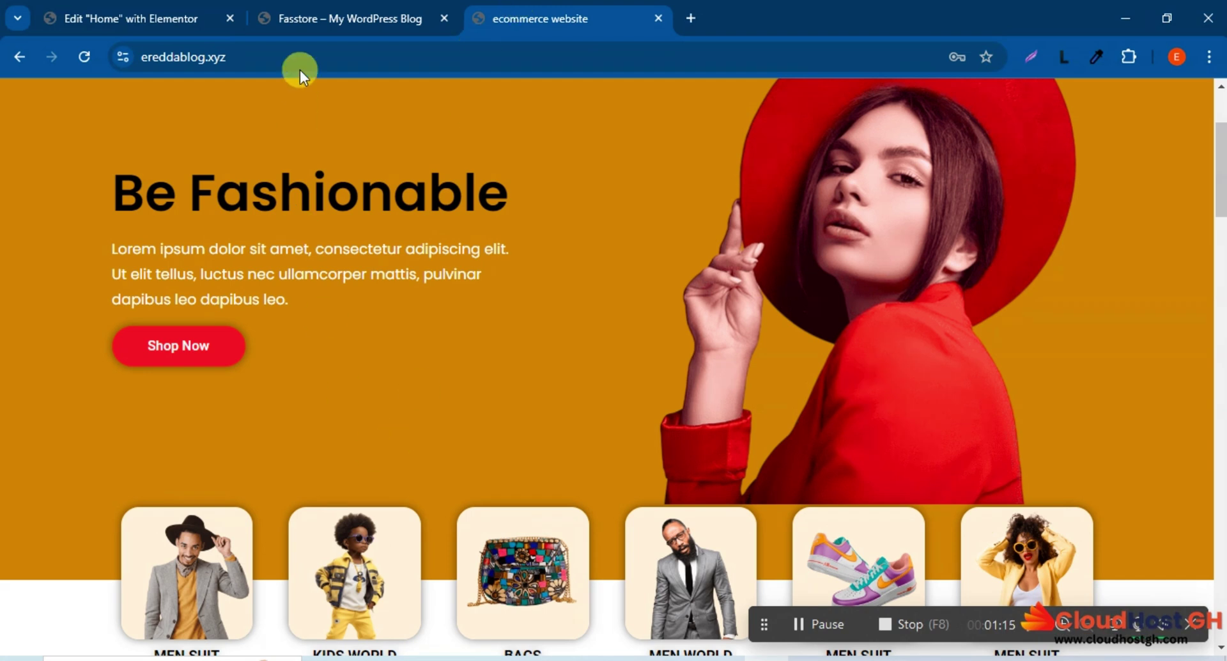
{"action": "left_click", "coordinate": [131, 19]}
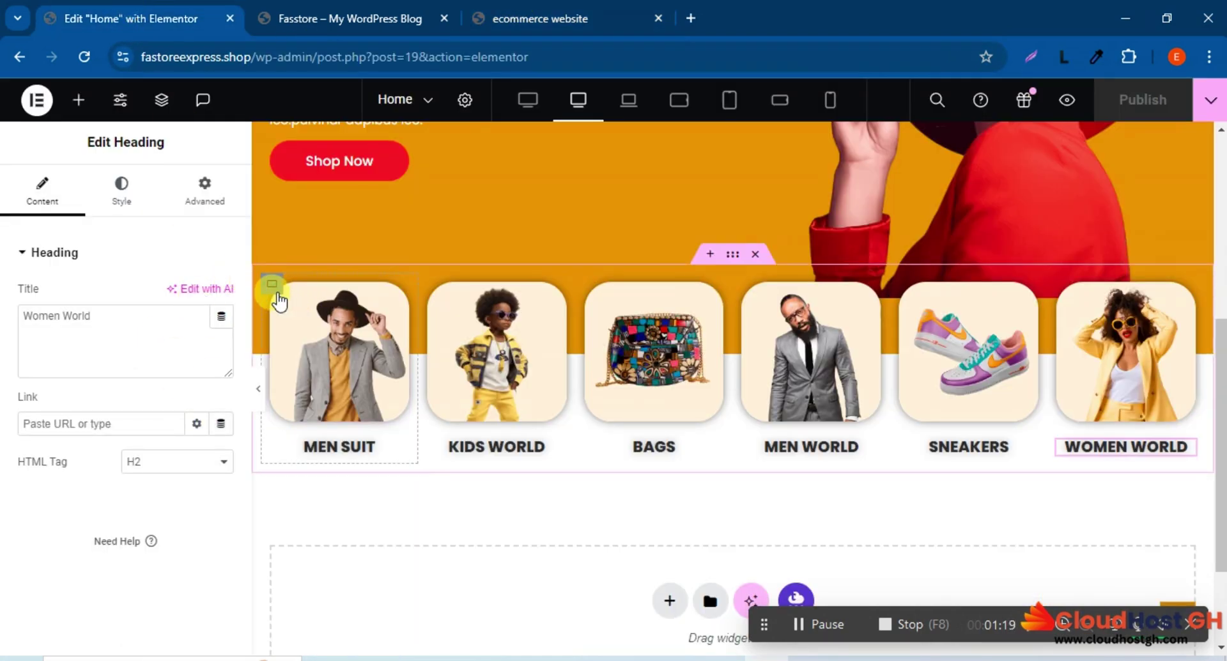
{"action": "left_click", "coordinate": [274, 287]}
{"action": "left_click", "coordinate": [27, 313]}
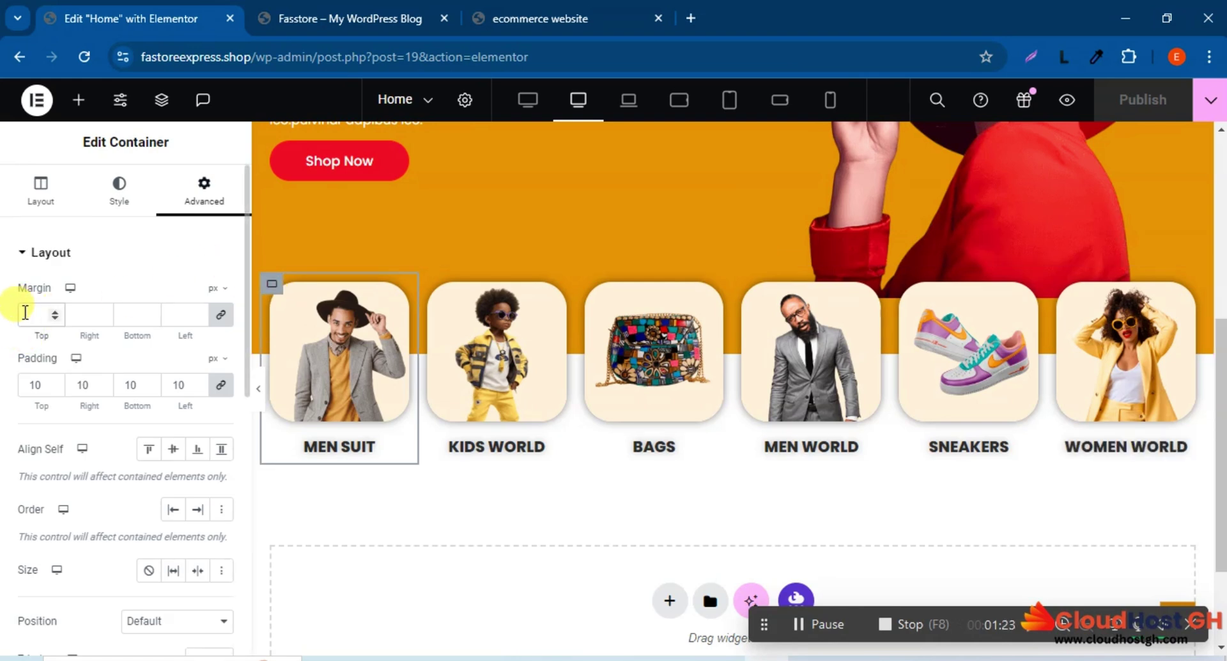
{"action": "type", "text": "20"}
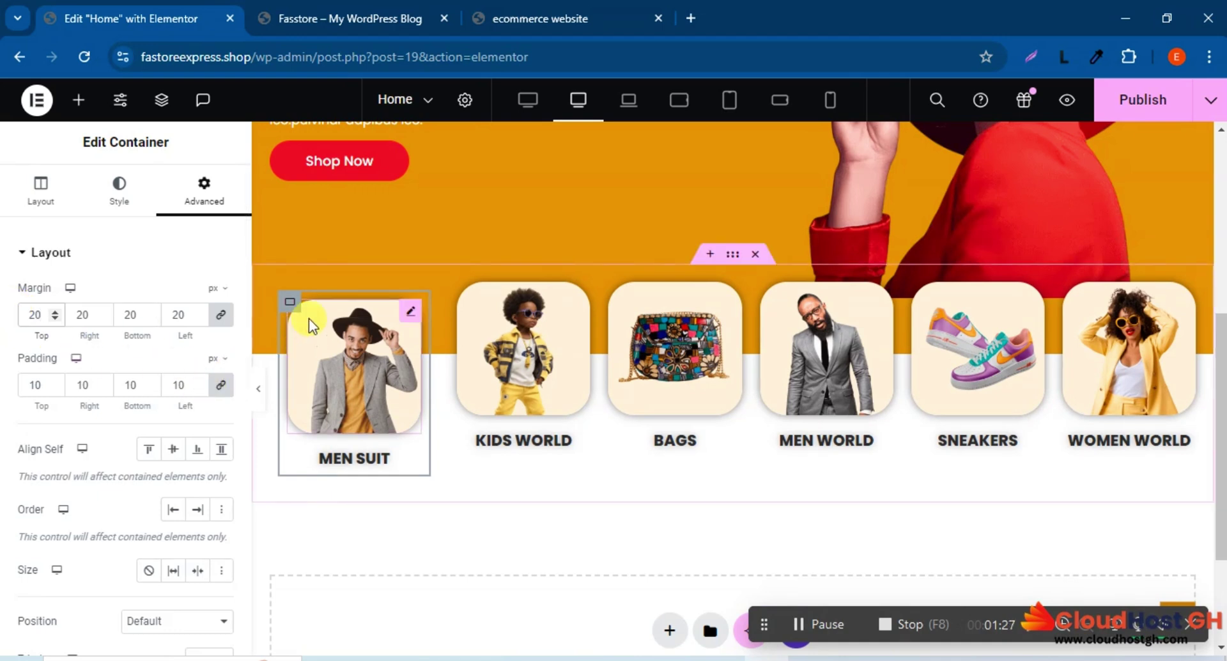
Copy the Men Suit container's style with its 20 px margin onto the other five category containers and publish the page
{"action": "right_click", "coordinate": [283, 310]}
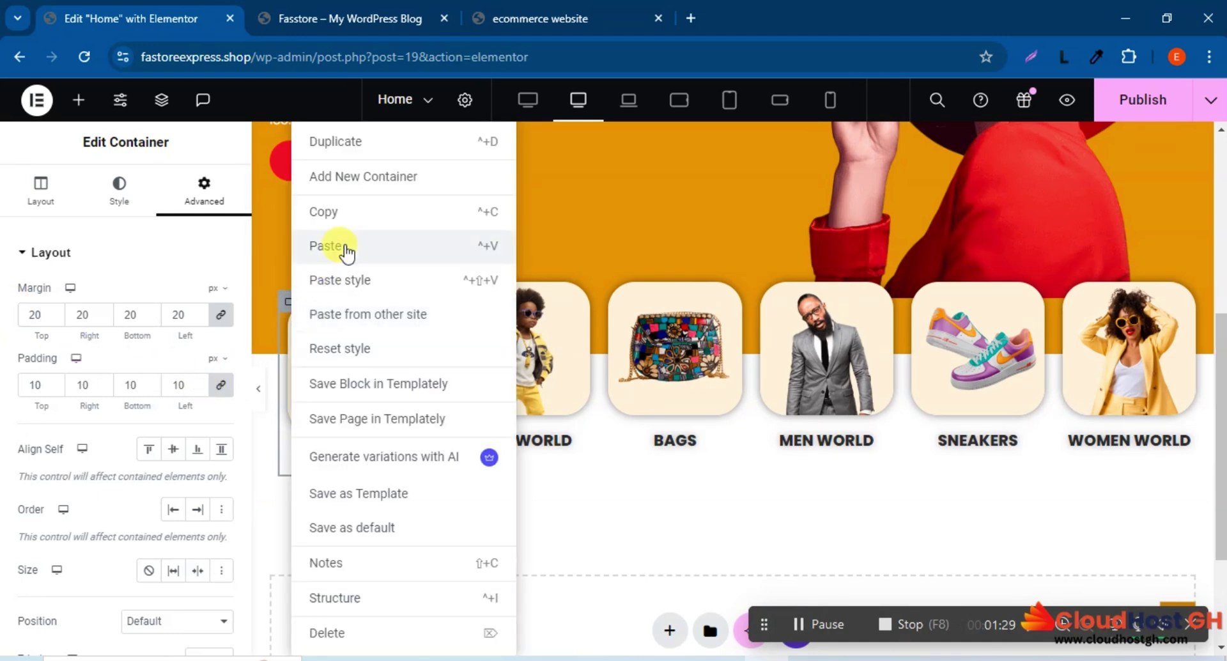
{"action": "left_click", "coordinate": [345, 212]}
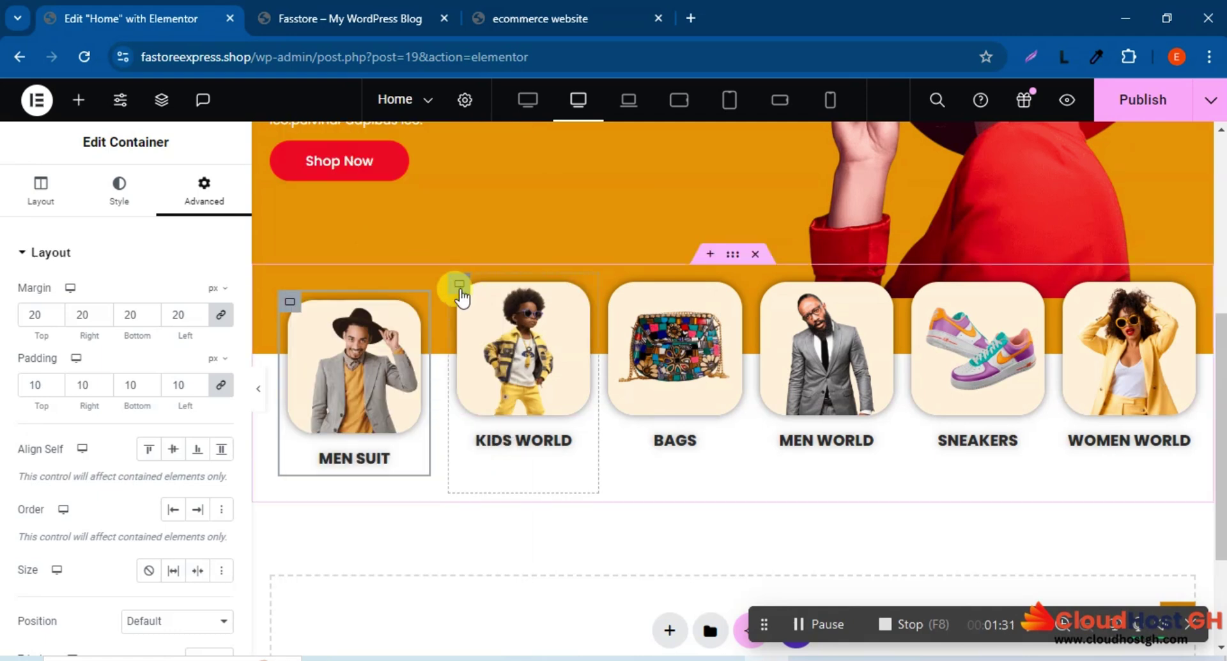
{"action": "right_click", "coordinate": [461, 295]}
{"action": "left_click", "coordinate": [495, 277]}
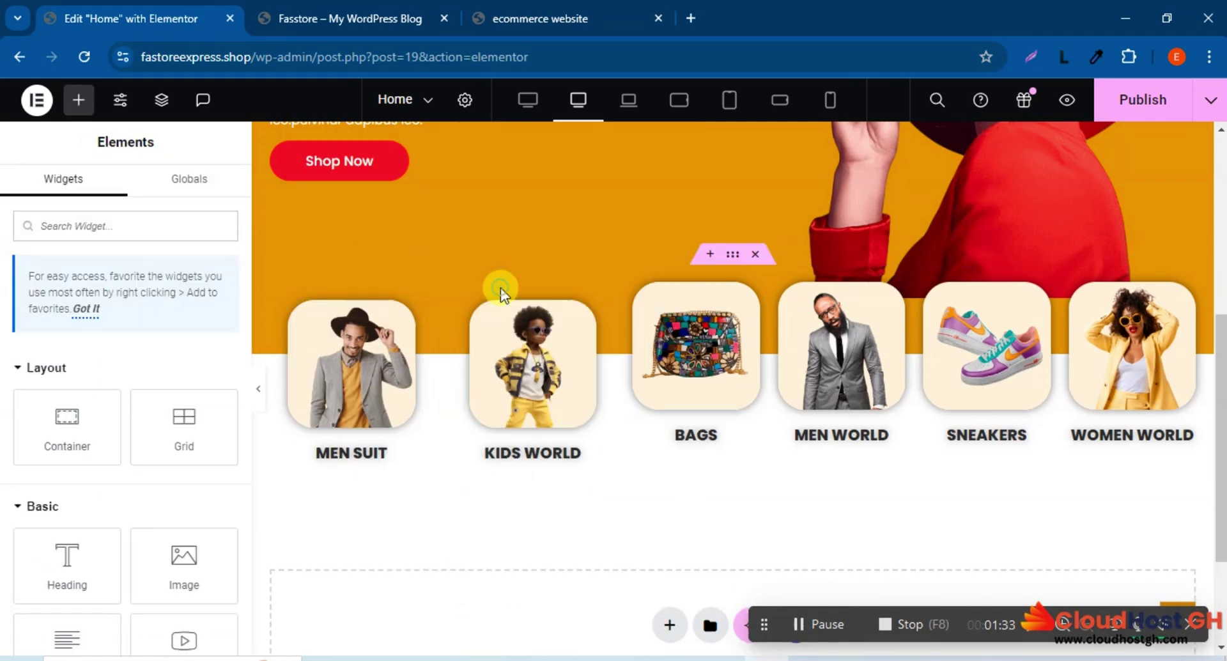
{"action": "right_click", "coordinate": [631, 288]}
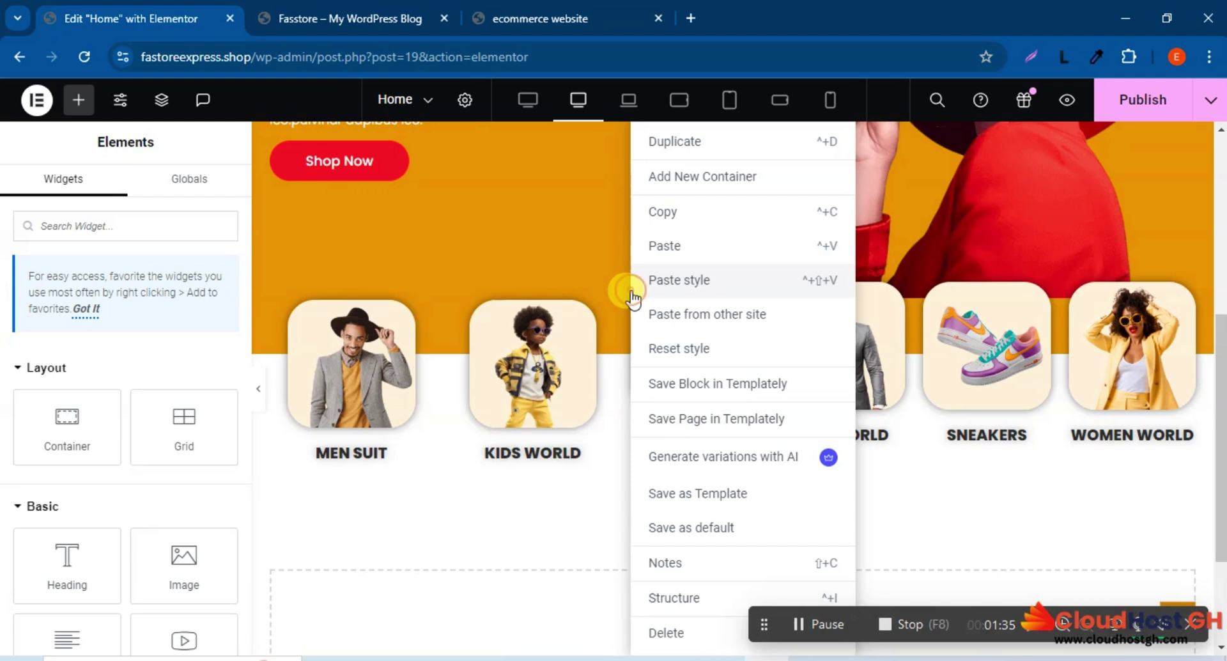
{"action": "left_click", "coordinate": [688, 281]}
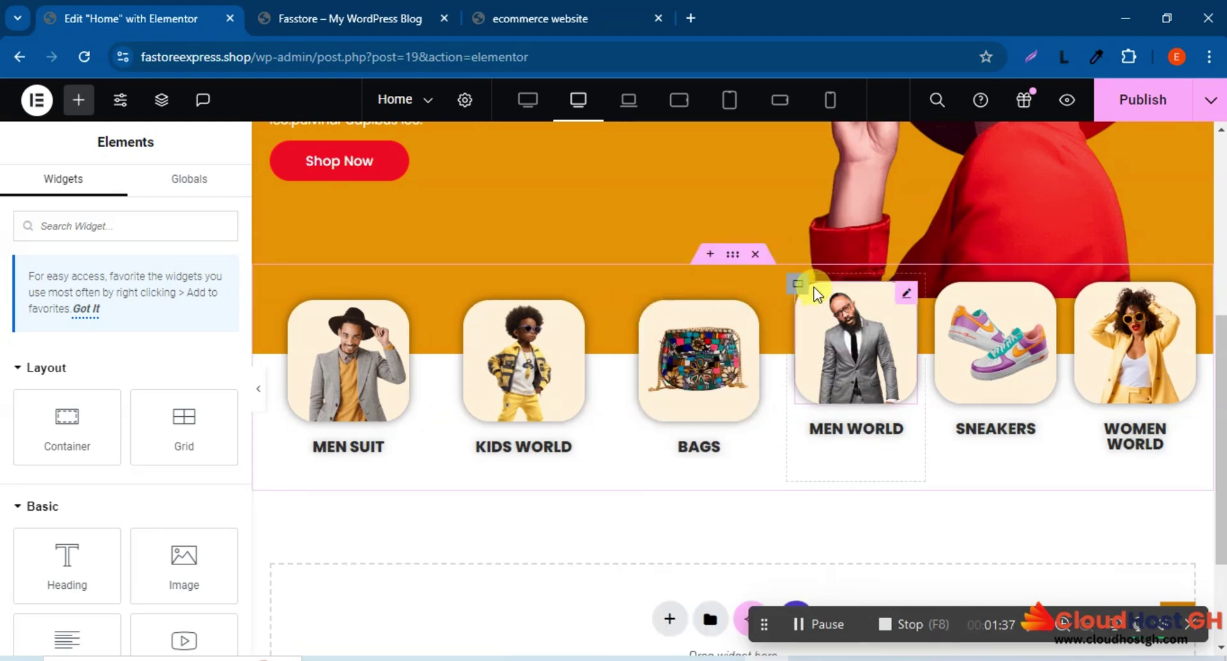
{"action": "right_click", "coordinate": [799, 288]}
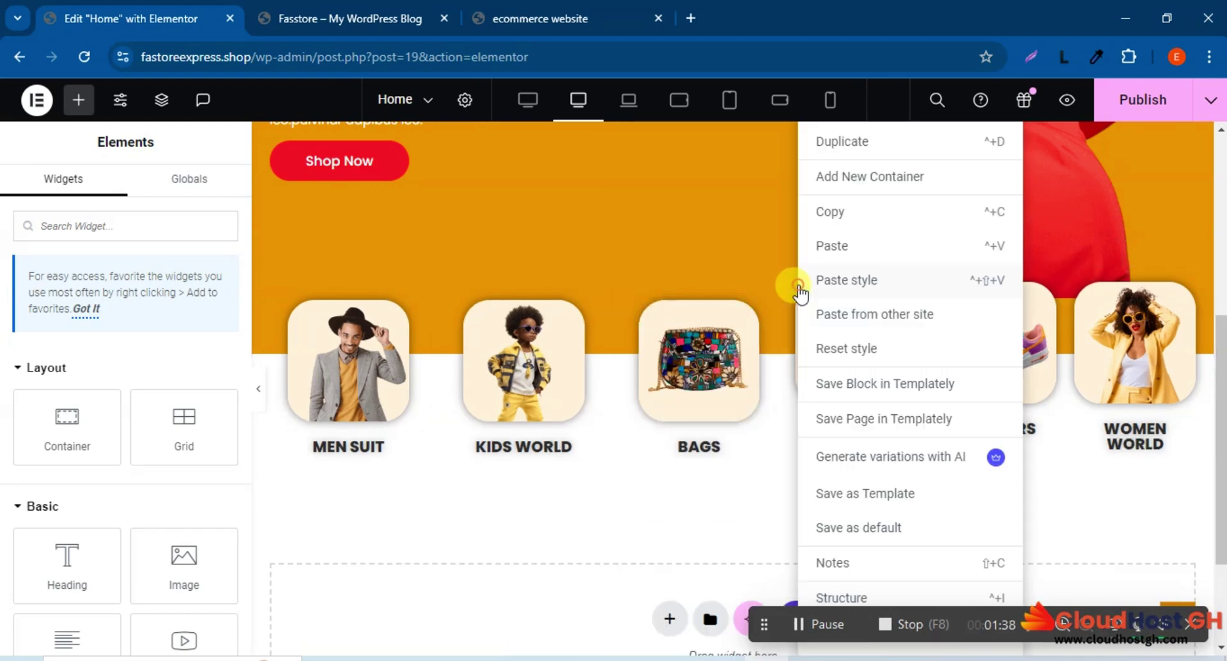
{"action": "left_click", "coordinate": [849, 283]}
{"action": "right_click", "coordinate": [953, 289]}
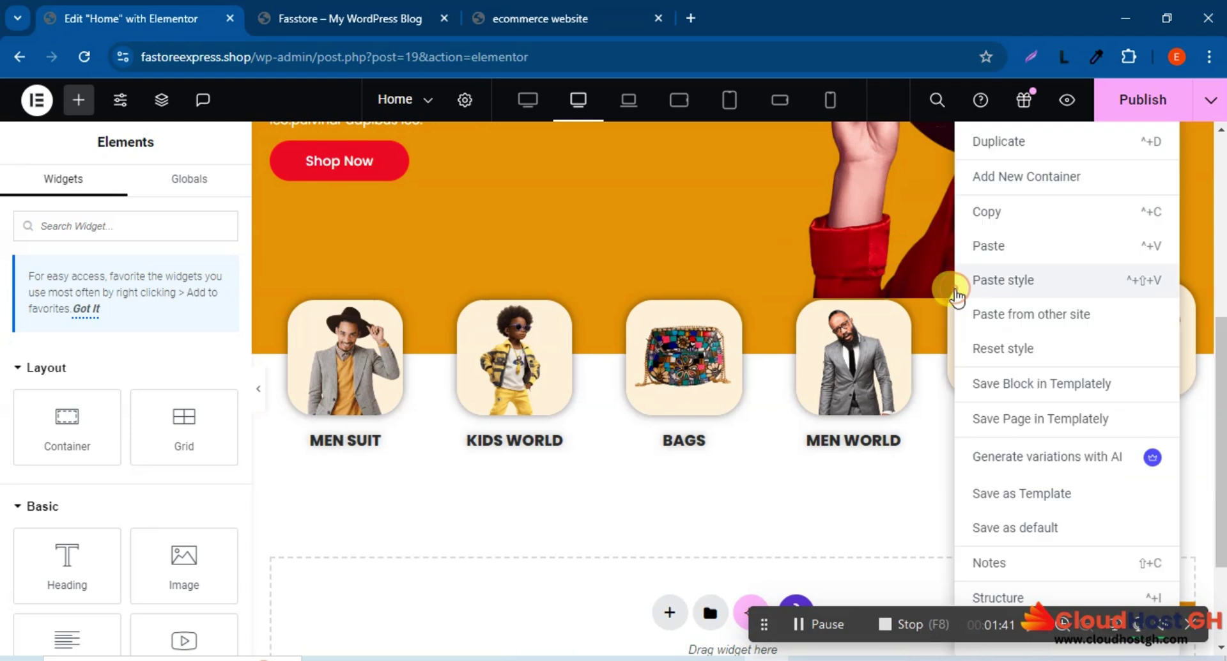
{"action": "left_click", "coordinate": [957, 281]}
{"action": "right_click", "coordinate": [1094, 289]}
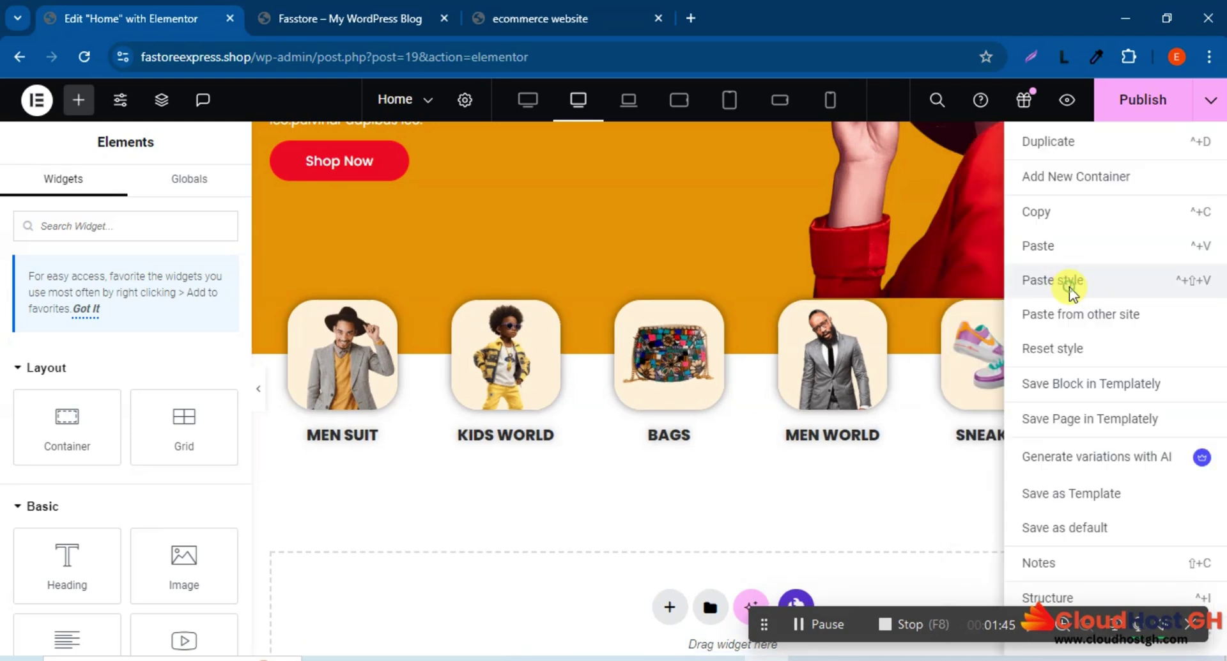
{"action": "left_click", "coordinate": [1070, 291]}
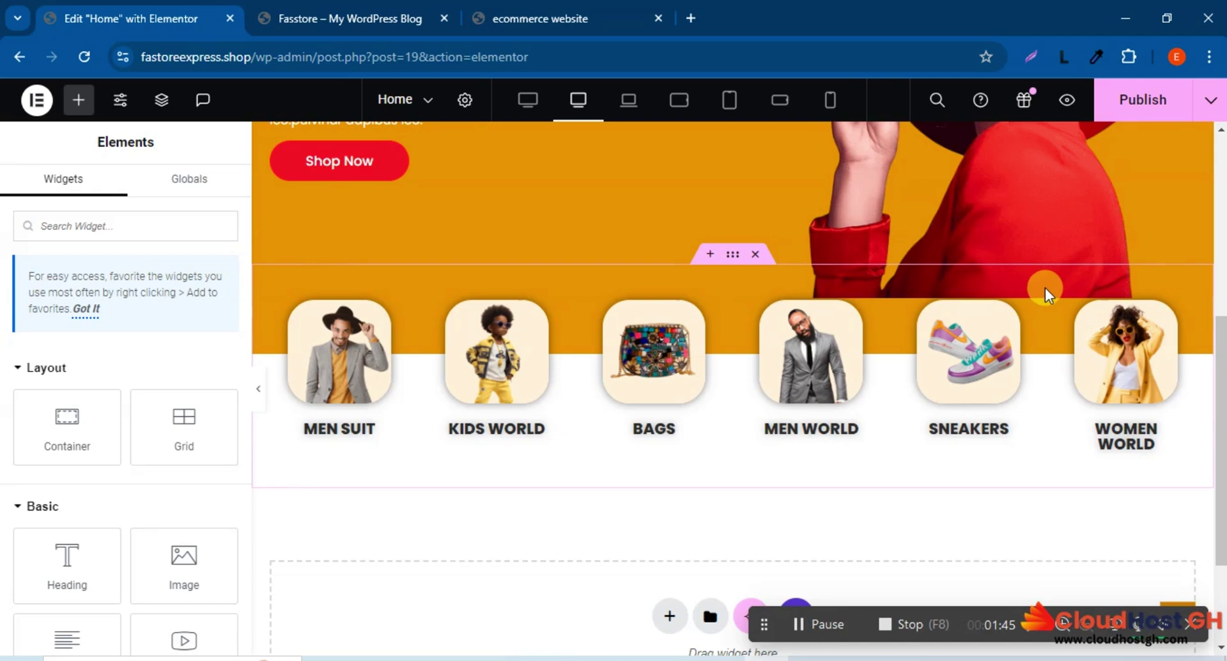
{"action": "left_click", "coordinate": [1142, 112]}
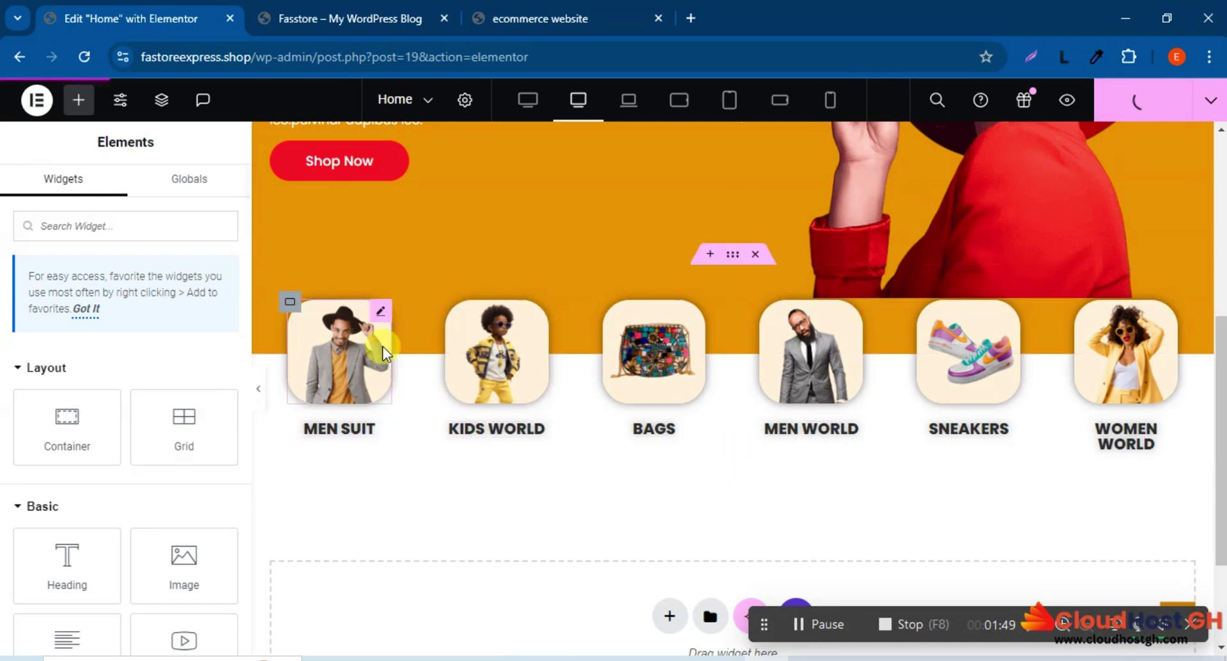
Set the Men Suit container's margin to 10 px on all sides
{"action": "left_click", "coordinate": [290, 305]}
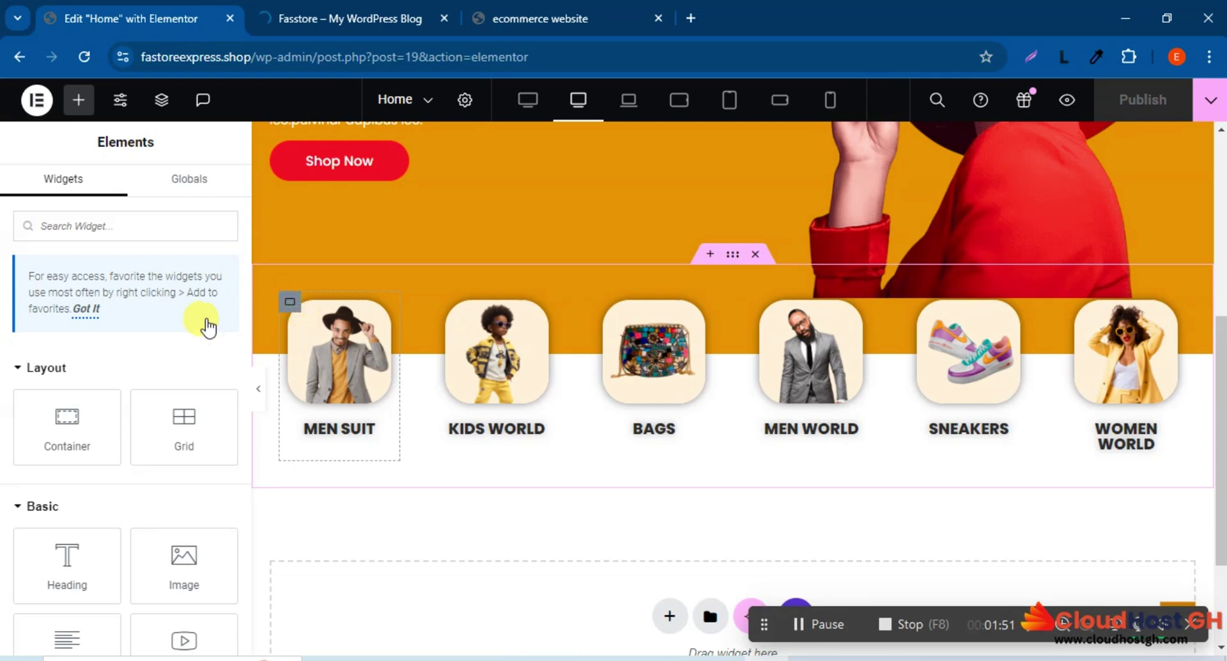
{"action": "left_click_drag", "start_coordinate": [42, 312], "coordinate": [5, 315]}
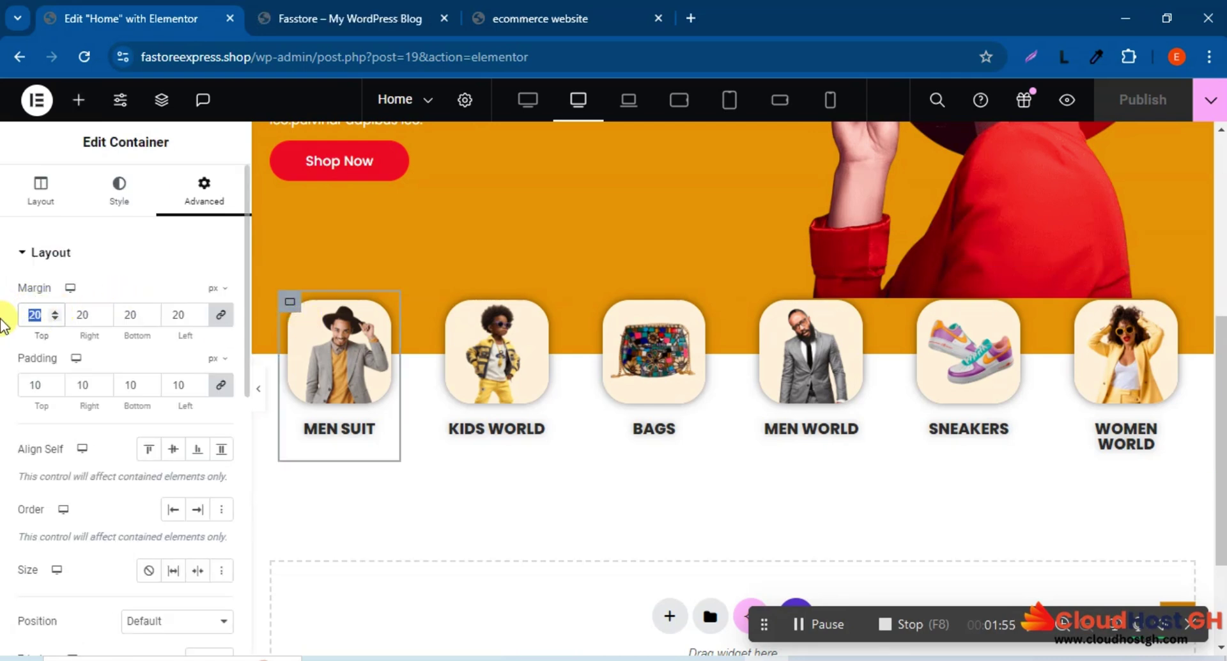
{"action": "type", "text": "10"}
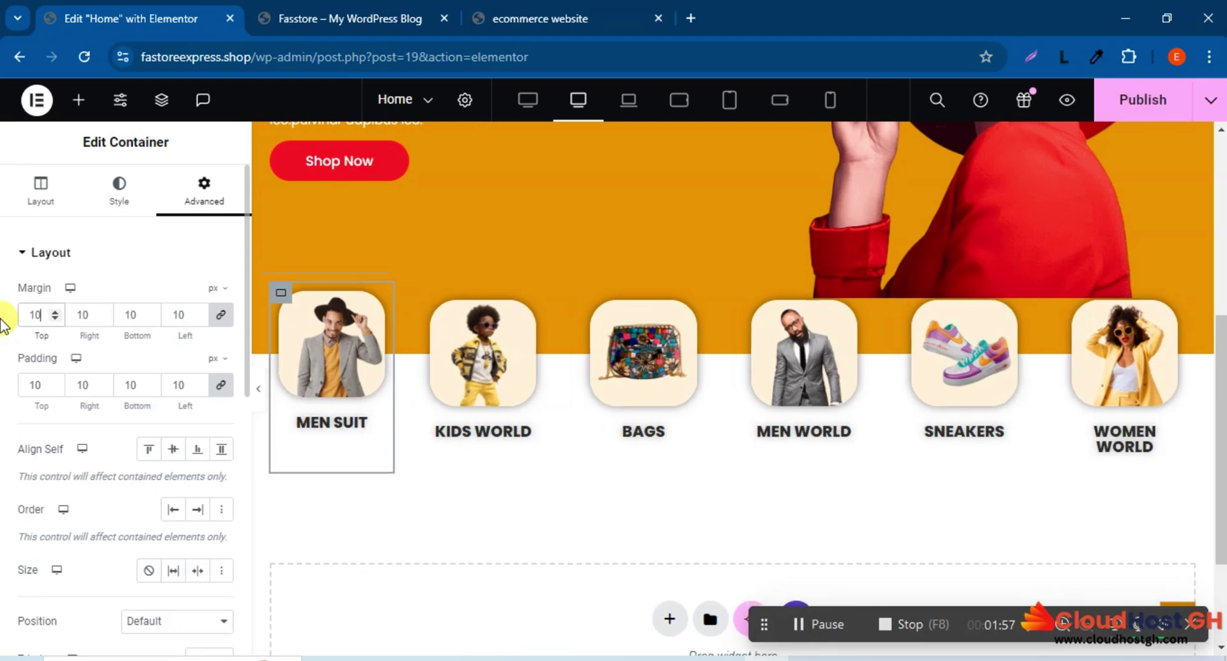
Copy the Men Suit container's style onto the Kids World, Bags, Men World, Sneakers and Women World containers, and publish the page
{"action": "right_click", "coordinate": [279, 294]}
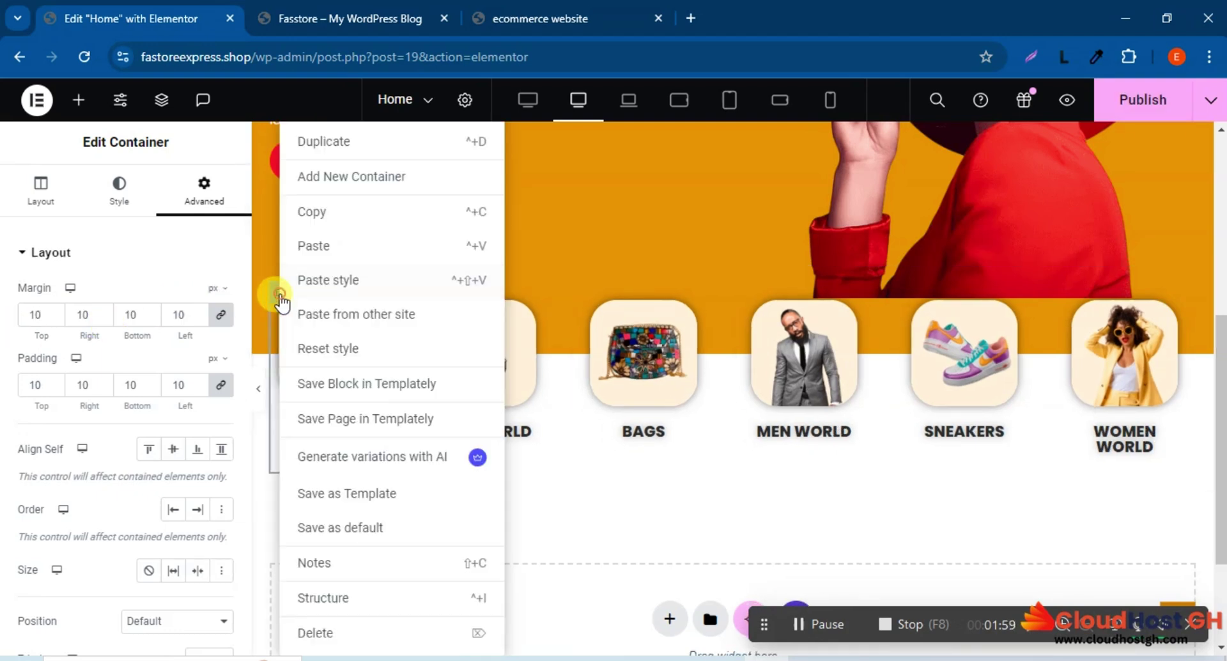
{"action": "left_click", "coordinate": [339, 217]}
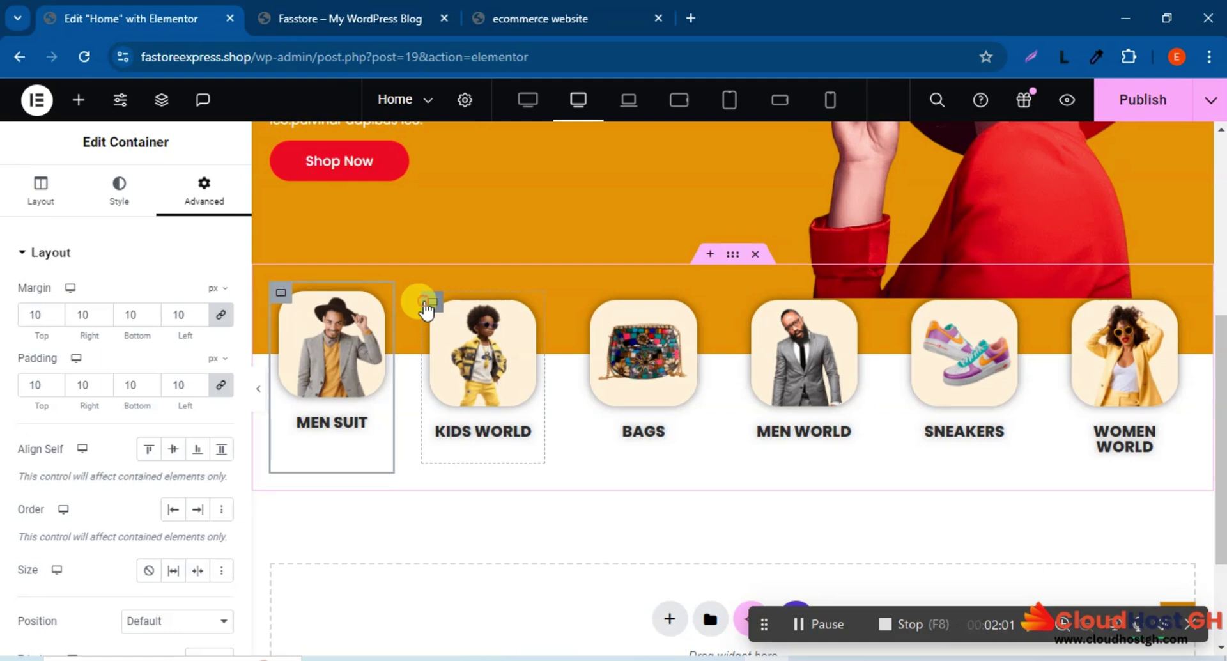
{"action": "right_click", "coordinate": [426, 310]}
{"action": "left_click", "coordinate": [454, 276]}
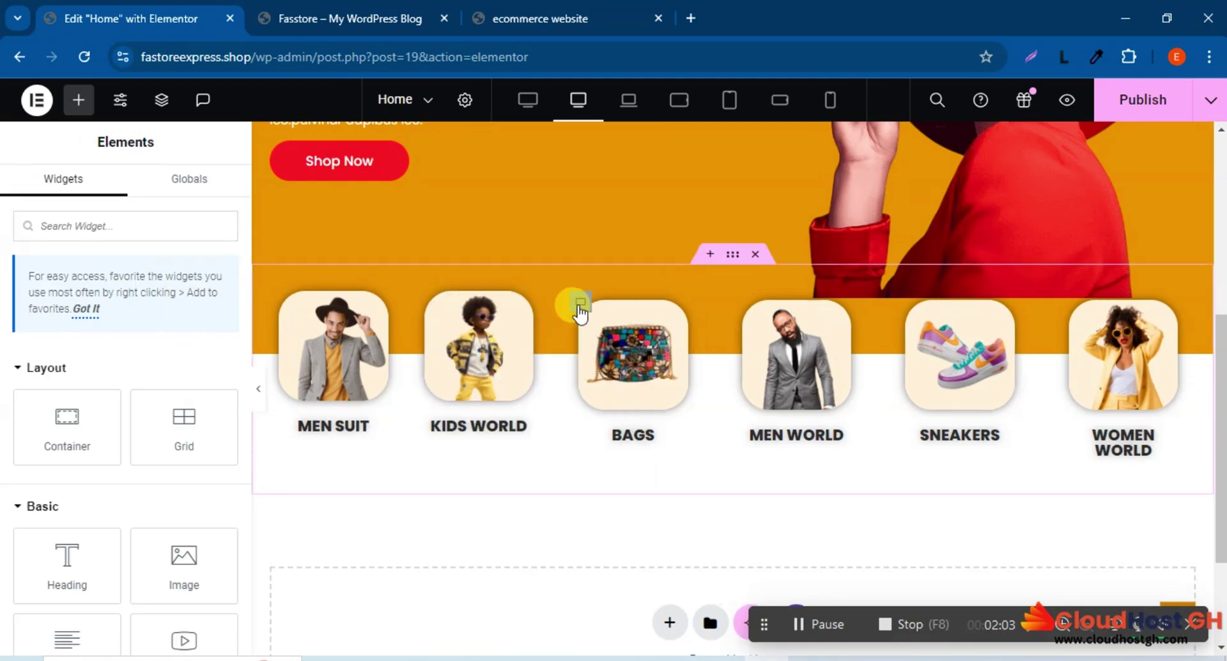
{"action": "right_click", "coordinate": [584, 312]}
{"action": "left_click", "coordinate": [642, 282]}
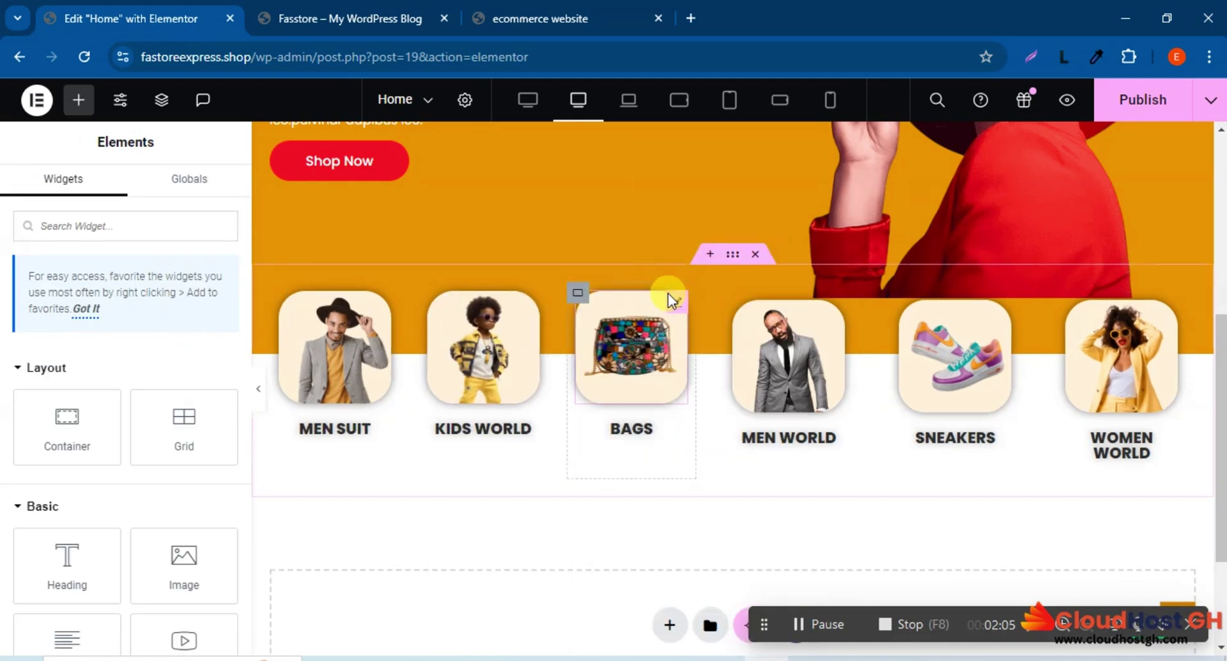
{"action": "right_click", "coordinate": [735, 306]}
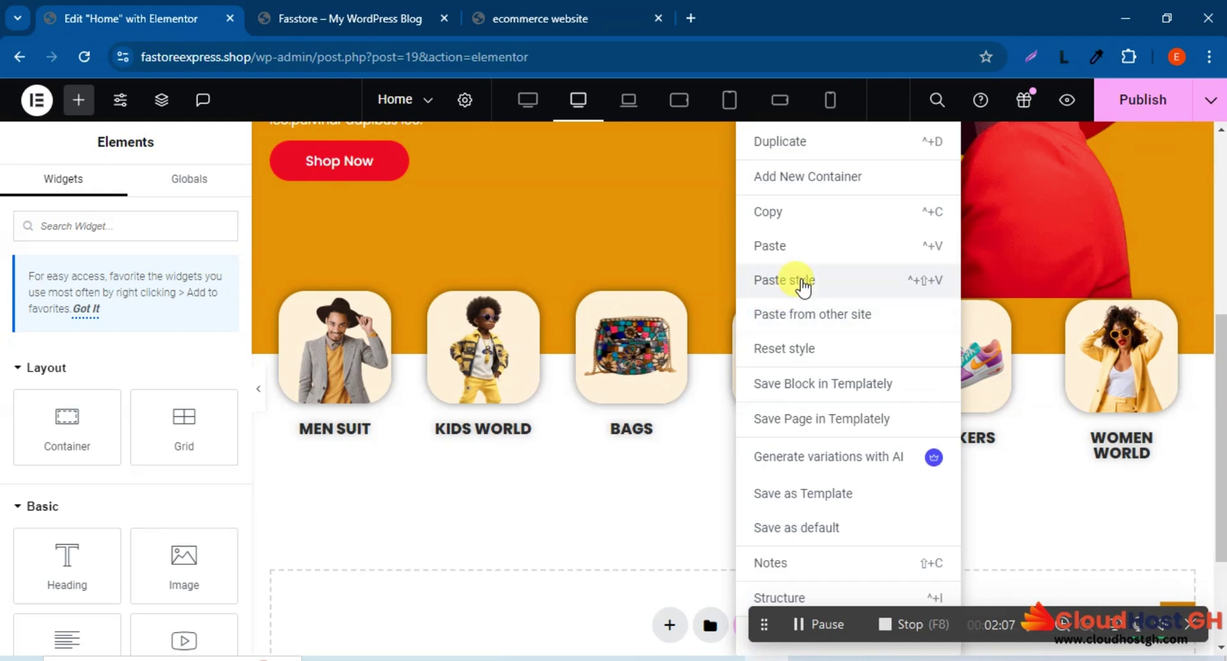
{"action": "left_click", "coordinate": [800, 278]}
{"action": "right_click", "coordinate": [894, 302]}
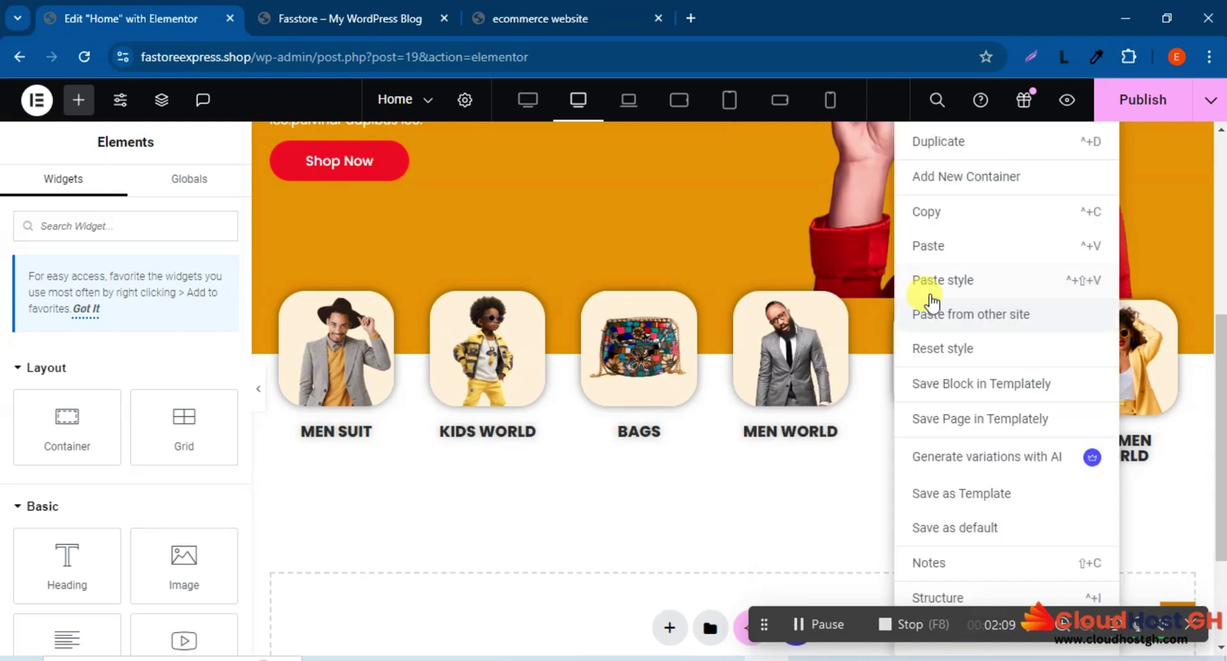
{"action": "left_click", "coordinate": [935, 279]}
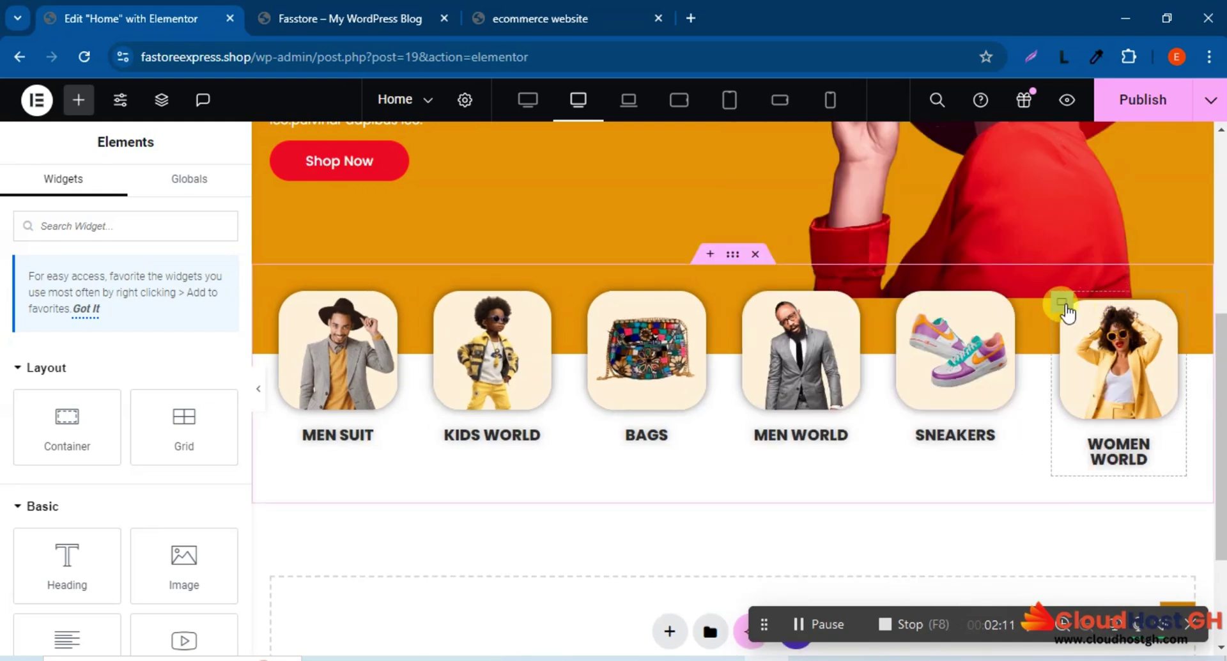
{"action": "right_click", "coordinate": [1066, 312]}
{"action": "left_click", "coordinate": [1076, 282]}
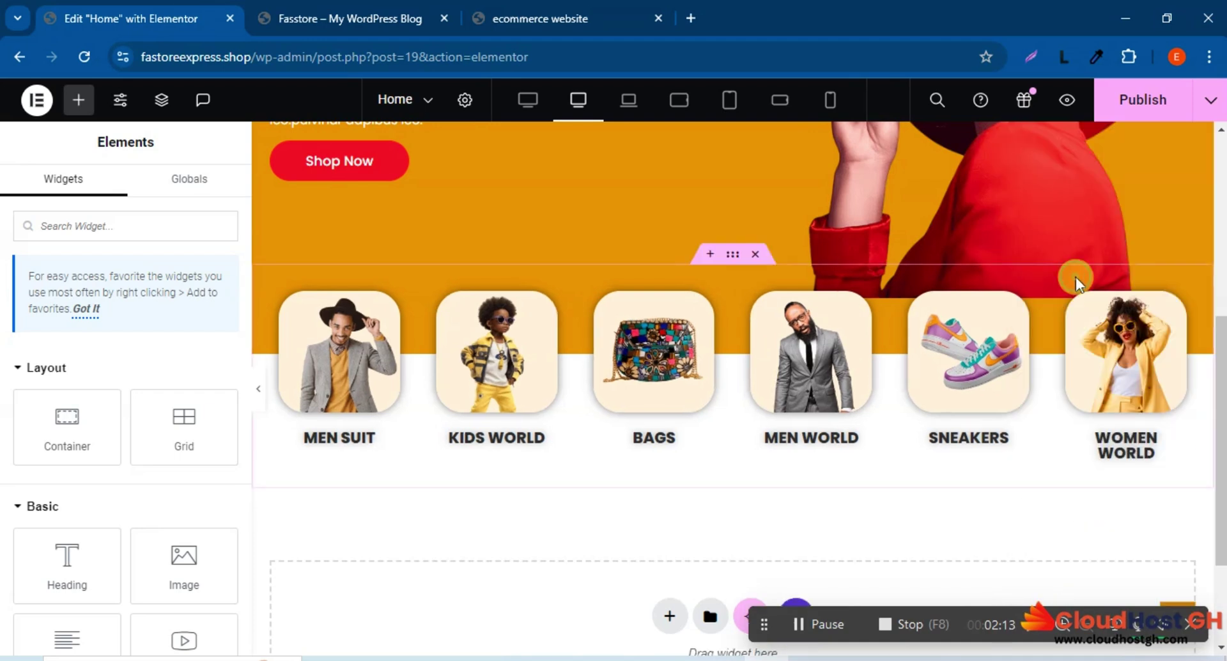
{"action": "left_click", "coordinate": [1143, 100]}
Switch the page preview to Mobile Portrait and examine how the category containers are laid out
{"action": "scroll", "coordinate": [748, 415], "scroll_direction": "down", "scroll_amount": 1}
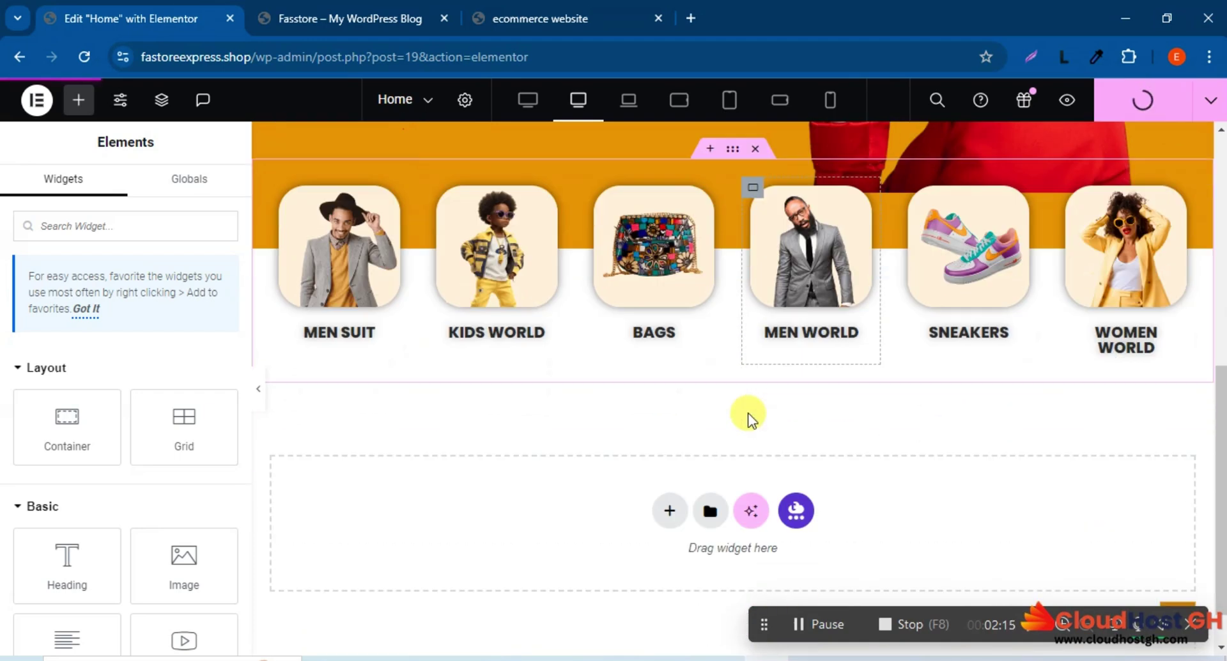
{"action": "scroll", "coordinate": [747, 412], "scroll_direction": "up", "scroll_amount": 5}
{"action": "scroll", "coordinate": [747, 410], "scroll_direction": "down", "scroll_amount": 6}
{"action": "scroll", "coordinate": [747, 410], "scroll_direction": "up", "scroll_amount": 4}
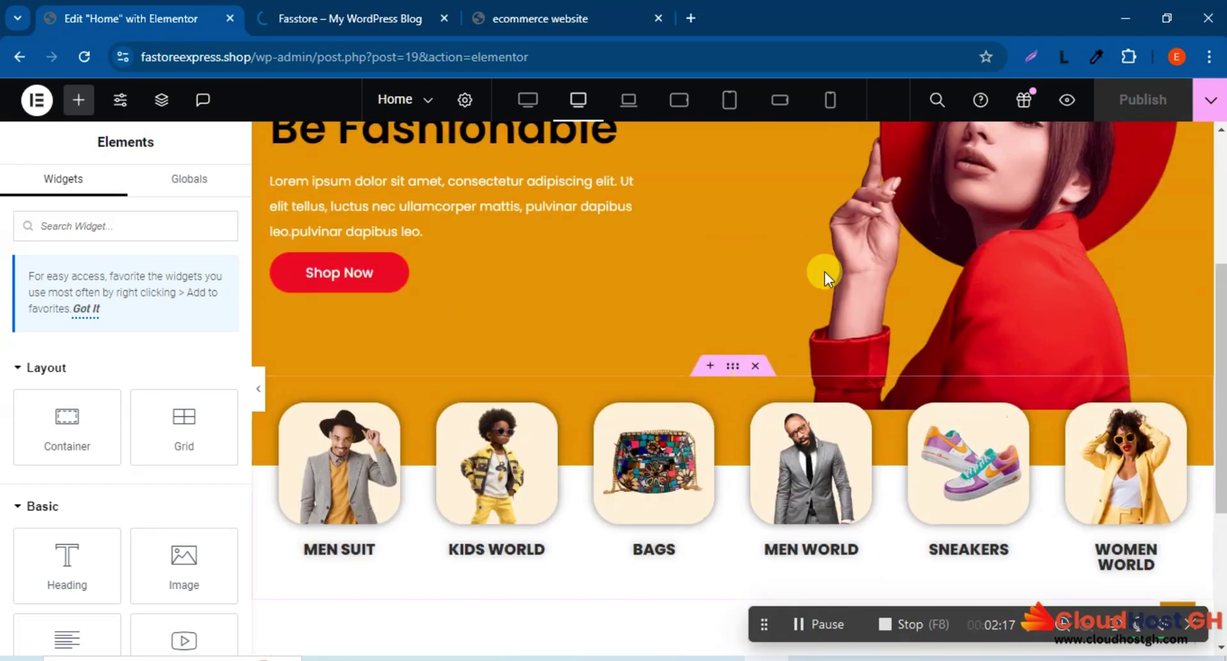
{"action": "left_click", "coordinate": [831, 101]}
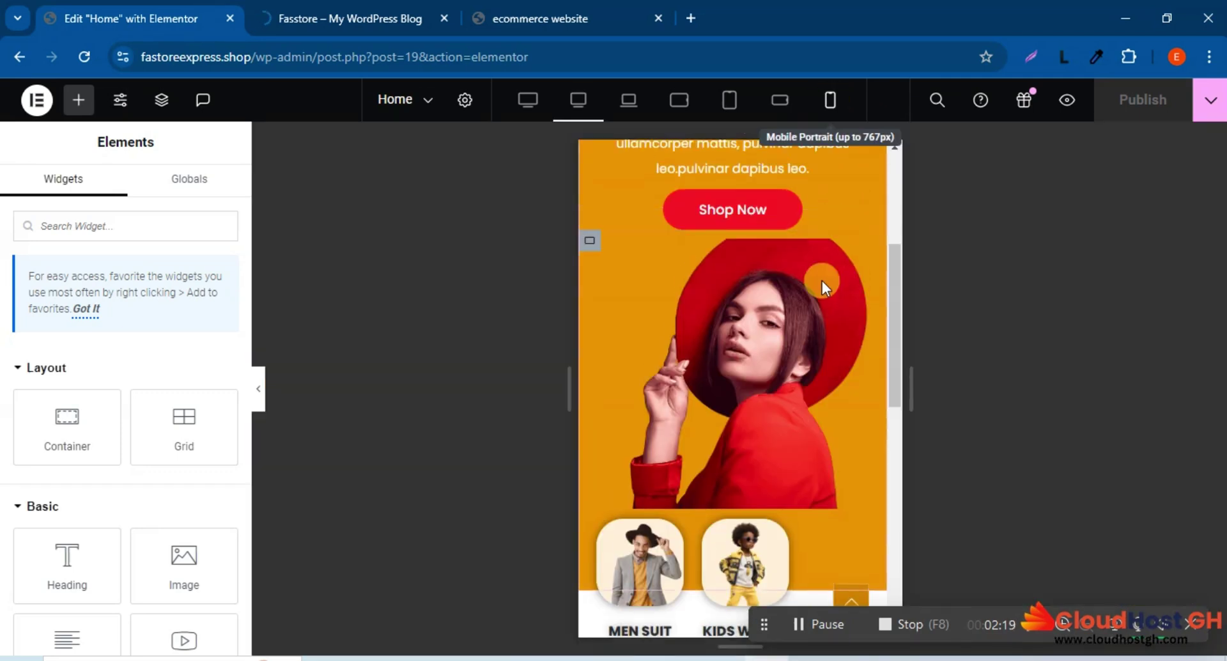
{"action": "scroll", "coordinate": [785, 312], "scroll_direction": "down", "scroll_amount": 5}
{"action": "scroll", "coordinate": [785, 312], "scroll_direction": "down", "scroll_amount": 2}
{"action": "scroll", "coordinate": [785, 312], "scroll_direction": "up", "scroll_amount": 3}
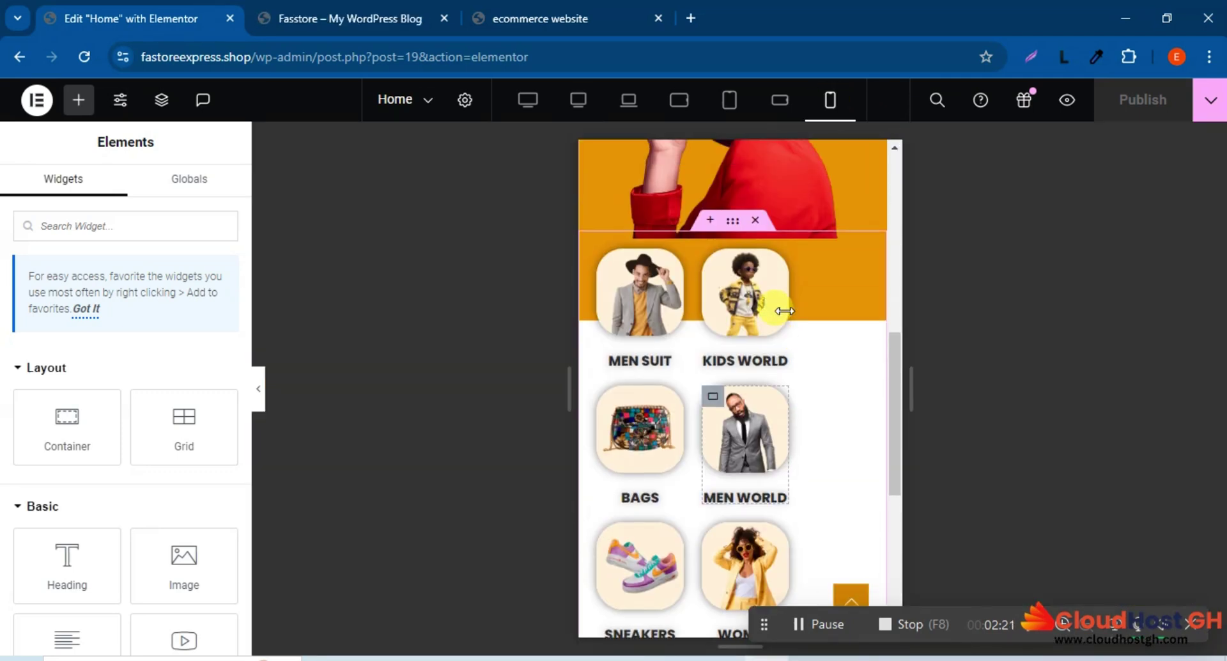
{"action": "scroll", "coordinate": [785, 311], "scroll_direction": "down", "scroll_amount": 3}
{"action": "scroll", "coordinate": [776, 307], "scroll_direction": "up", "scroll_amount": 3}
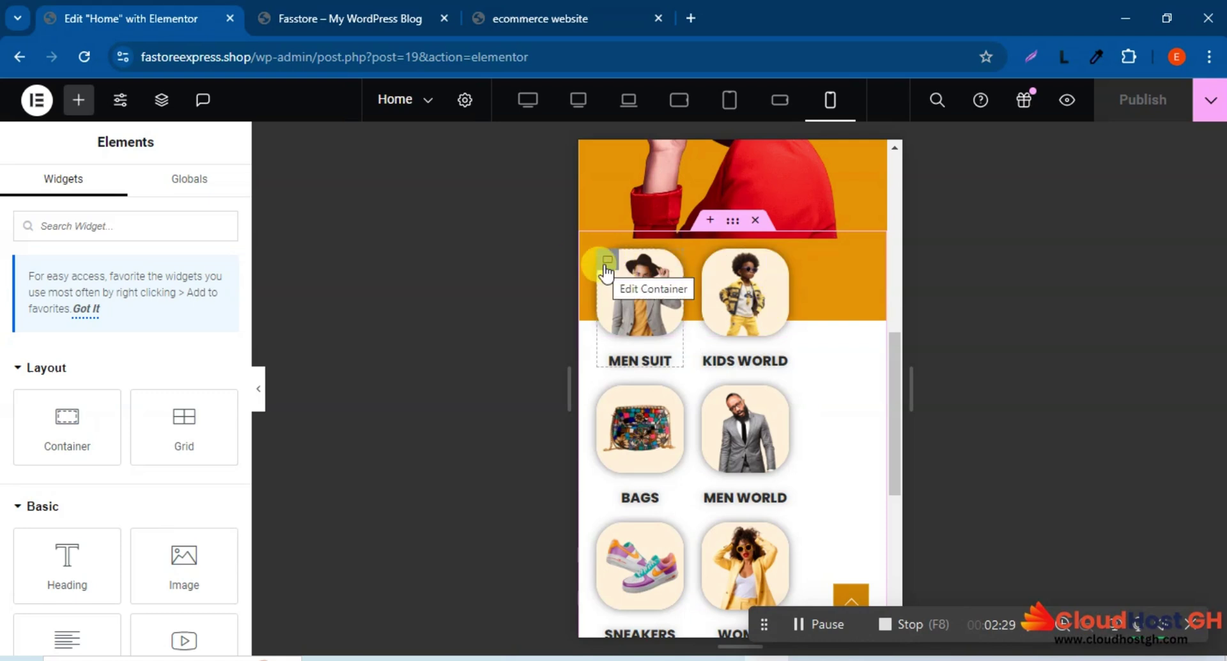
Set the Men Suit container's mobile margin to 0 px on all sides and copy the container
{"action": "left_click", "coordinate": [608, 260]}
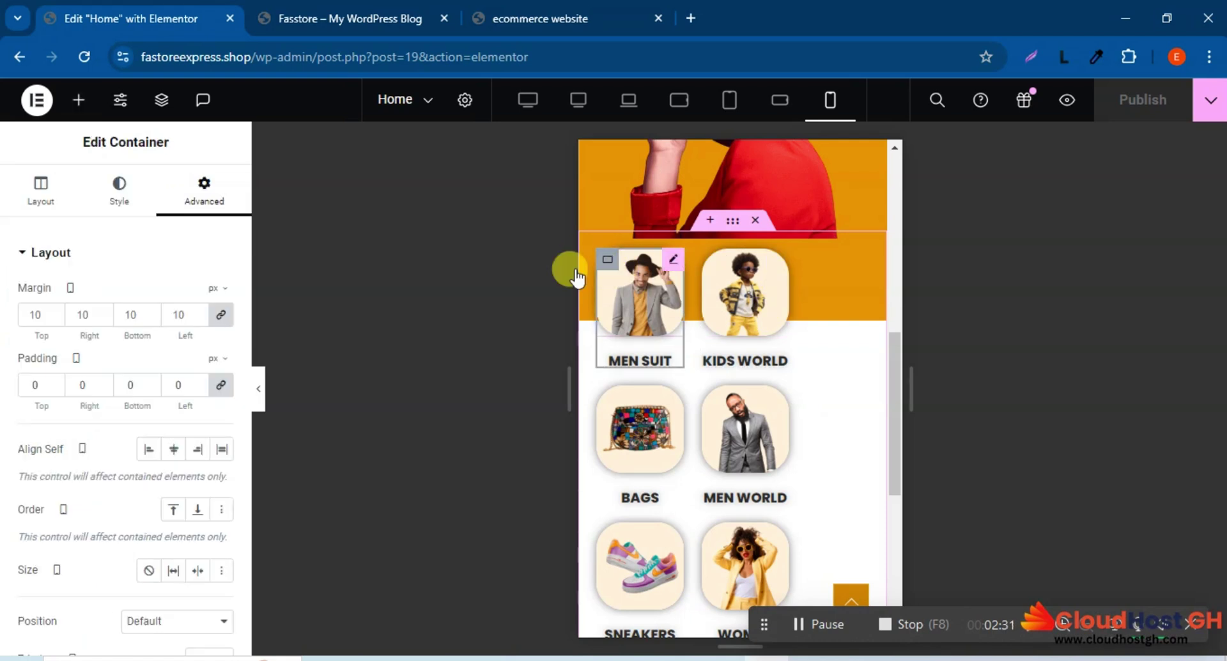
{"action": "double_click", "coordinate": [36, 314]}
{"action": "type", "text": "0"}
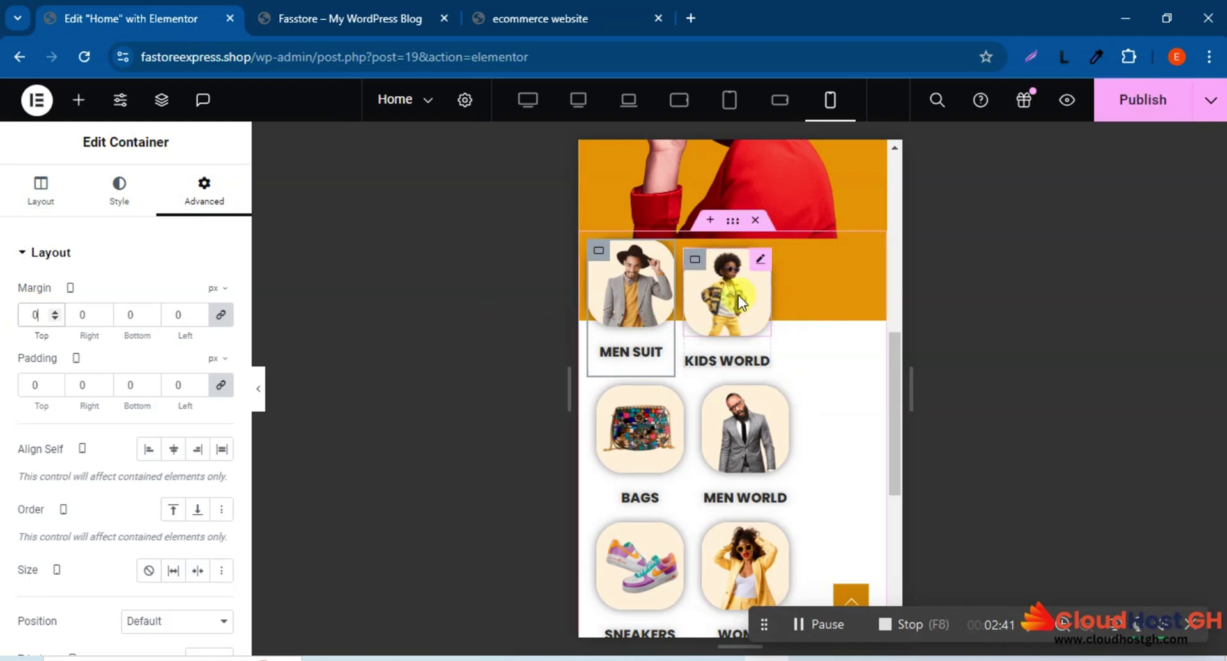
{"action": "right_click", "coordinate": [600, 256]}
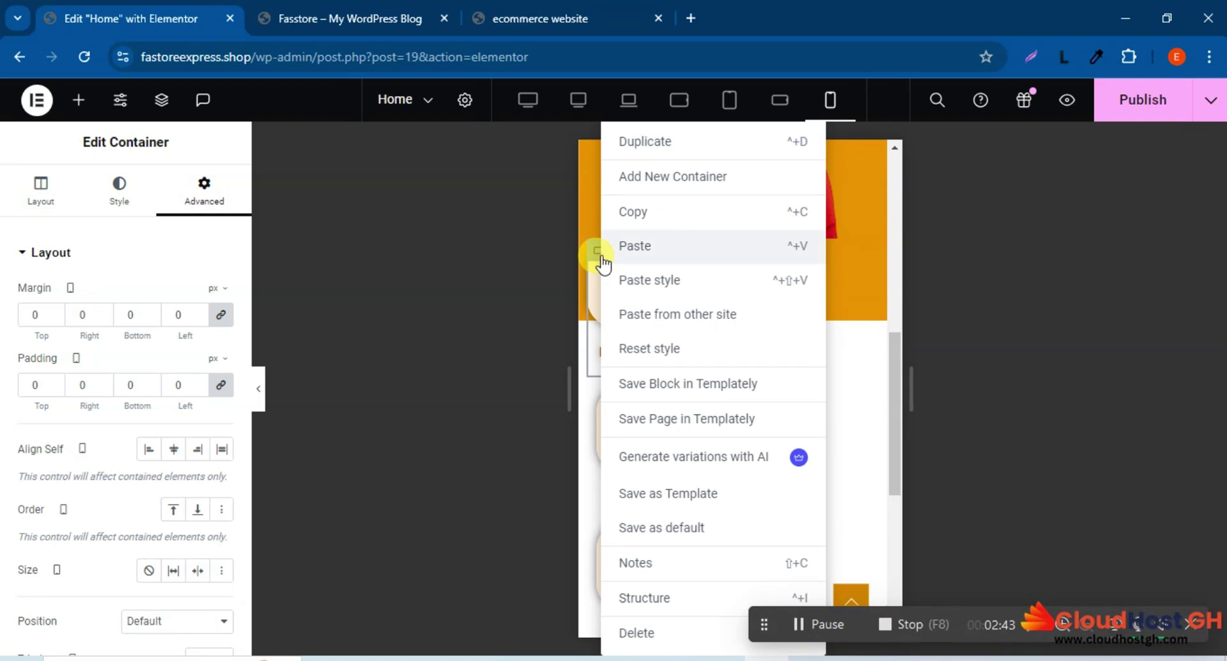
{"action": "left_click", "coordinate": [638, 217]}
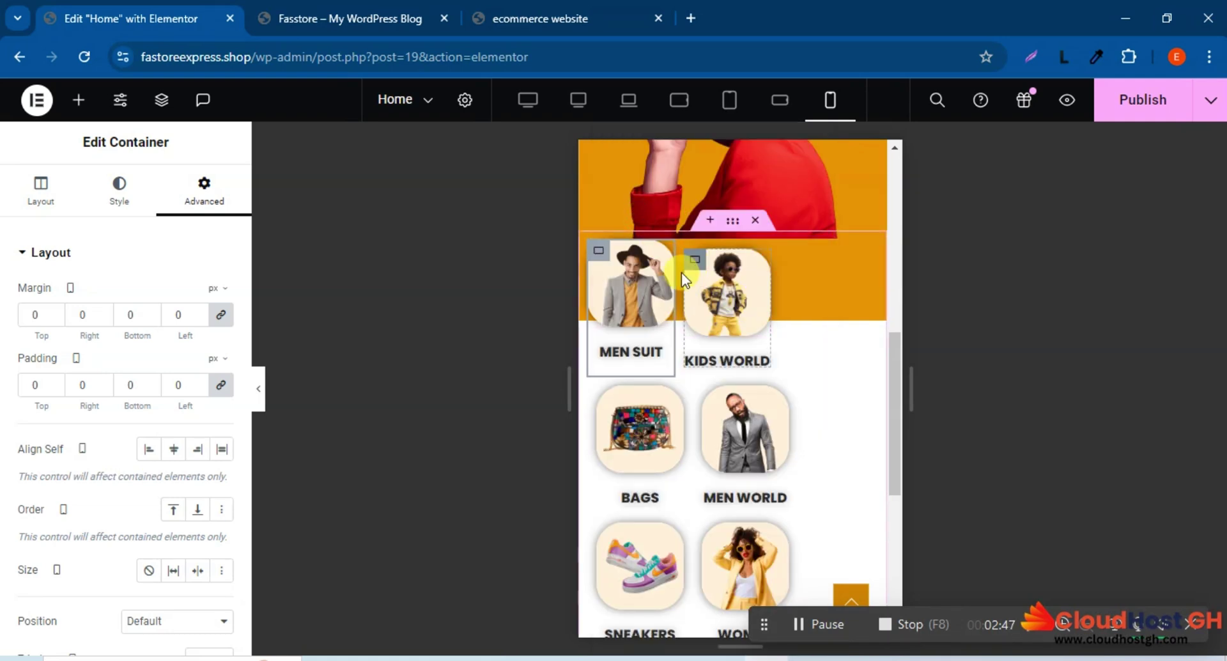
Set the mobile margins of the Kids World and Bags containers to 0 px on all sides
{"action": "left_click", "coordinate": [700, 274]}
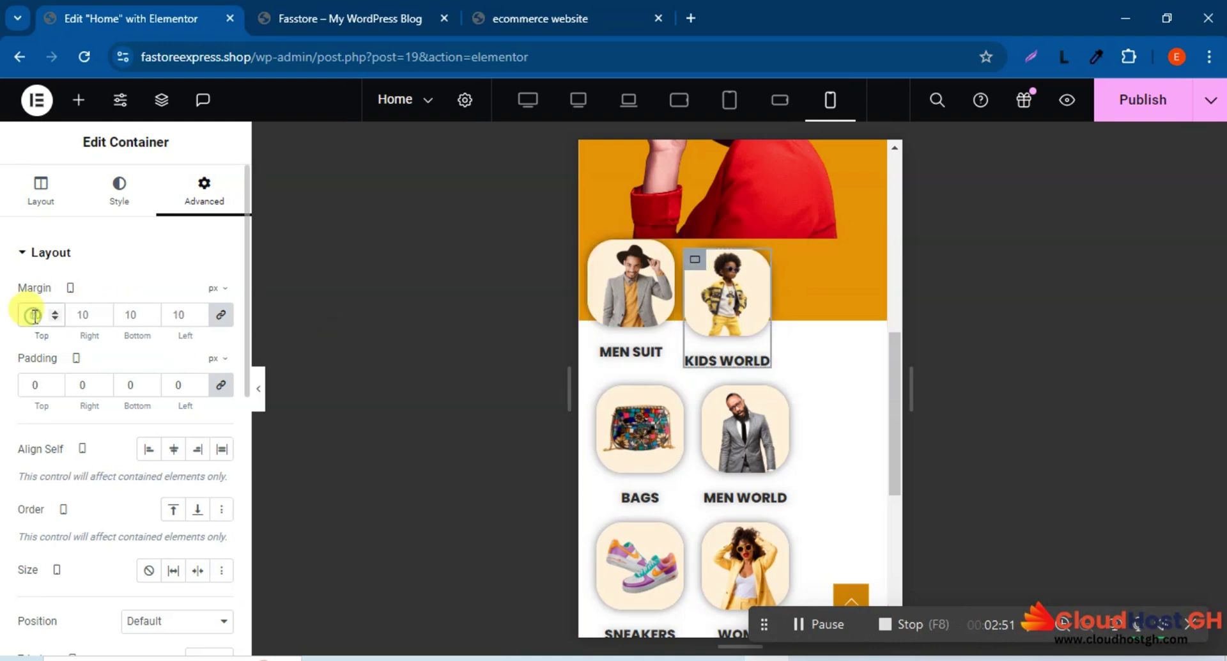
{"action": "key", "text": "BackSpace"}
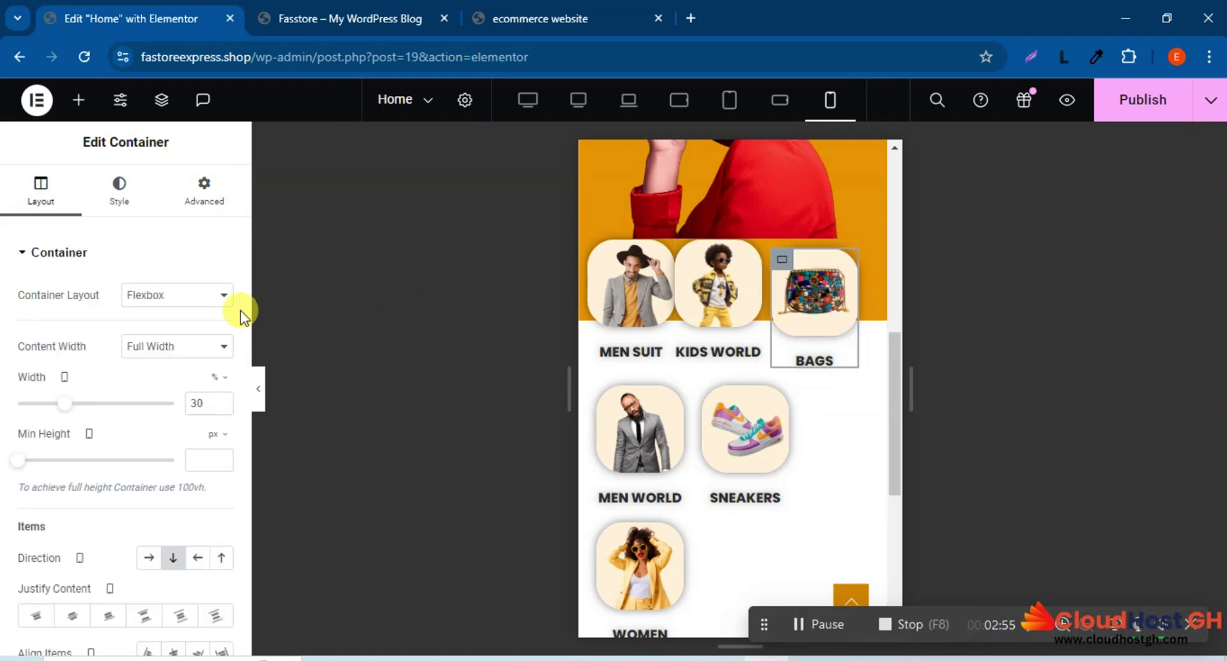
{"action": "left_click", "coordinate": [205, 203]}
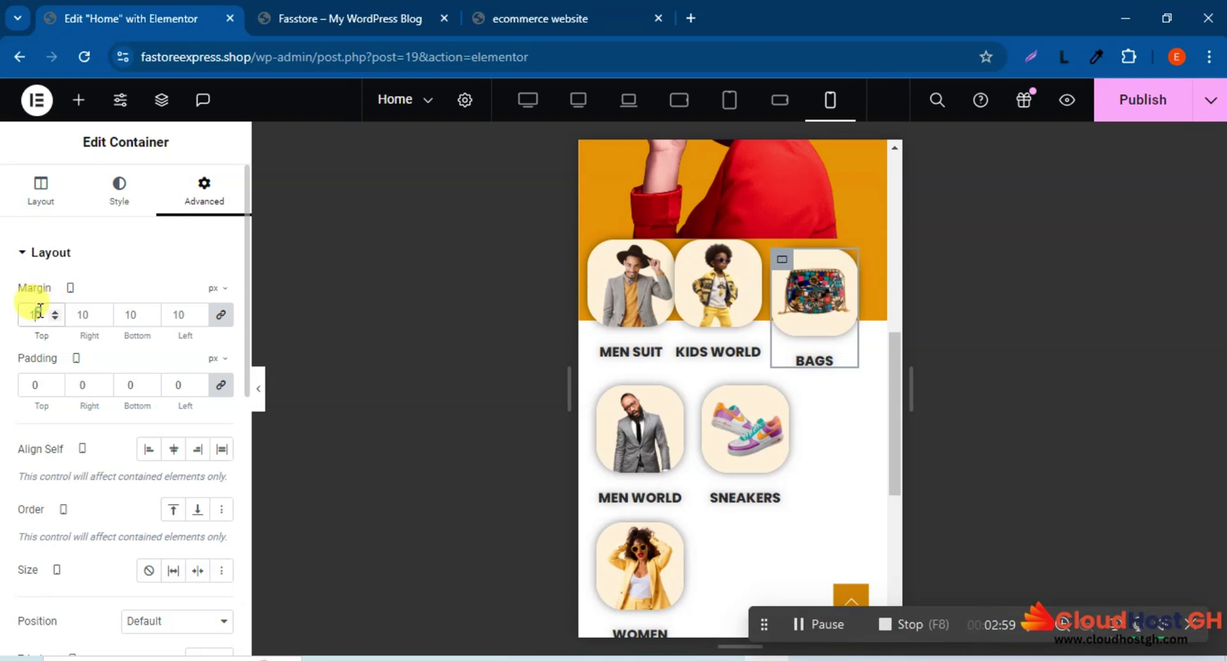
{"action": "double_click", "coordinate": [35, 314]}
{"action": "type", "text": "0"}
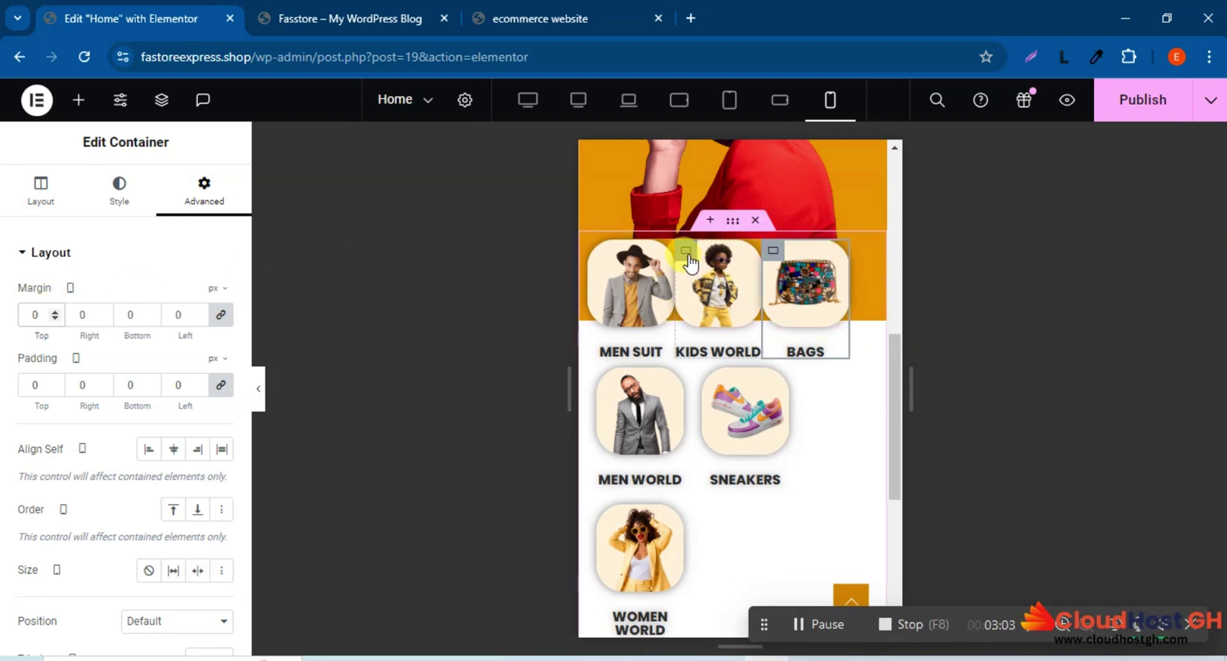
Unlink the Kids World container's mobile margin values and set the right margin to 10 px and the left margin to 13 px
{"action": "left_click", "coordinate": [684, 256]}
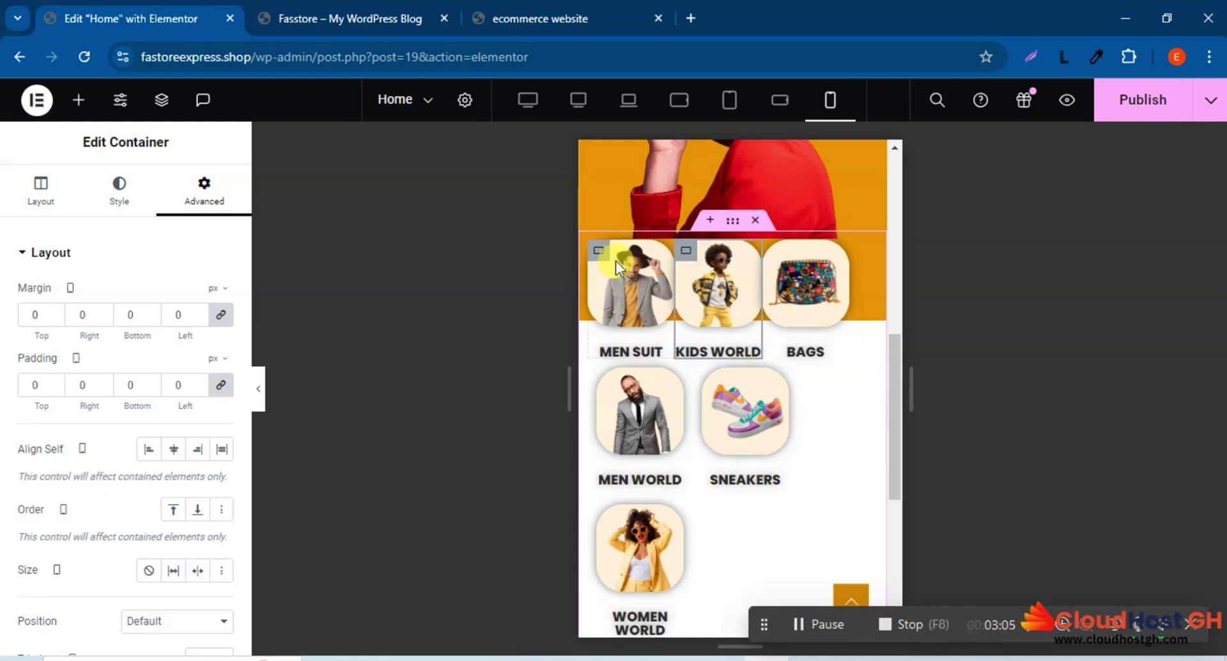
{"action": "left_click", "coordinate": [220, 314]}
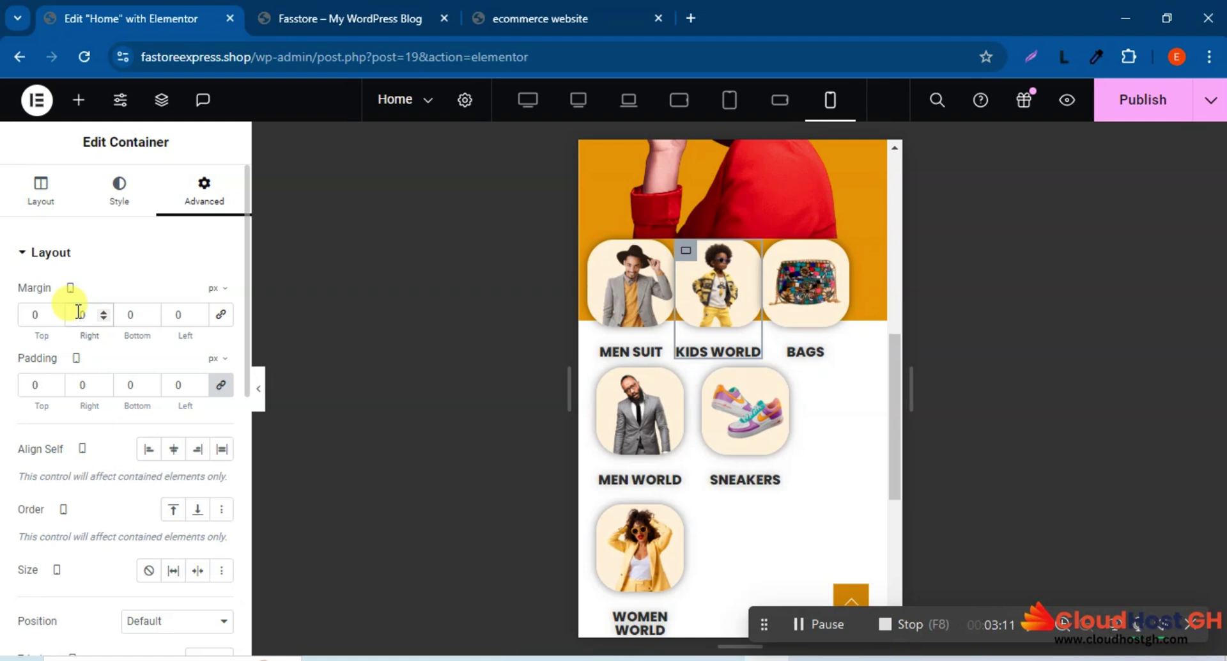
{"action": "left_click", "coordinate": [78, 314]}
{"action": "type", "text": "1"}
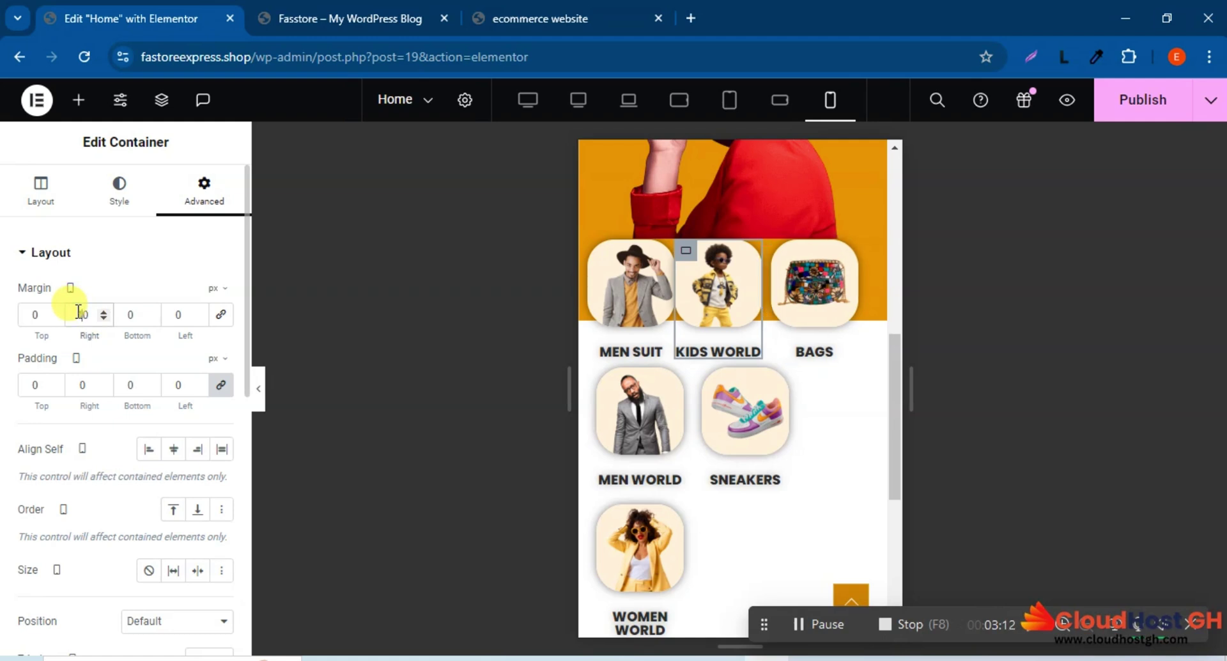
{"action": "left_click", "coordinate": [170, 314]}
{"action": "type", "text": "1"}
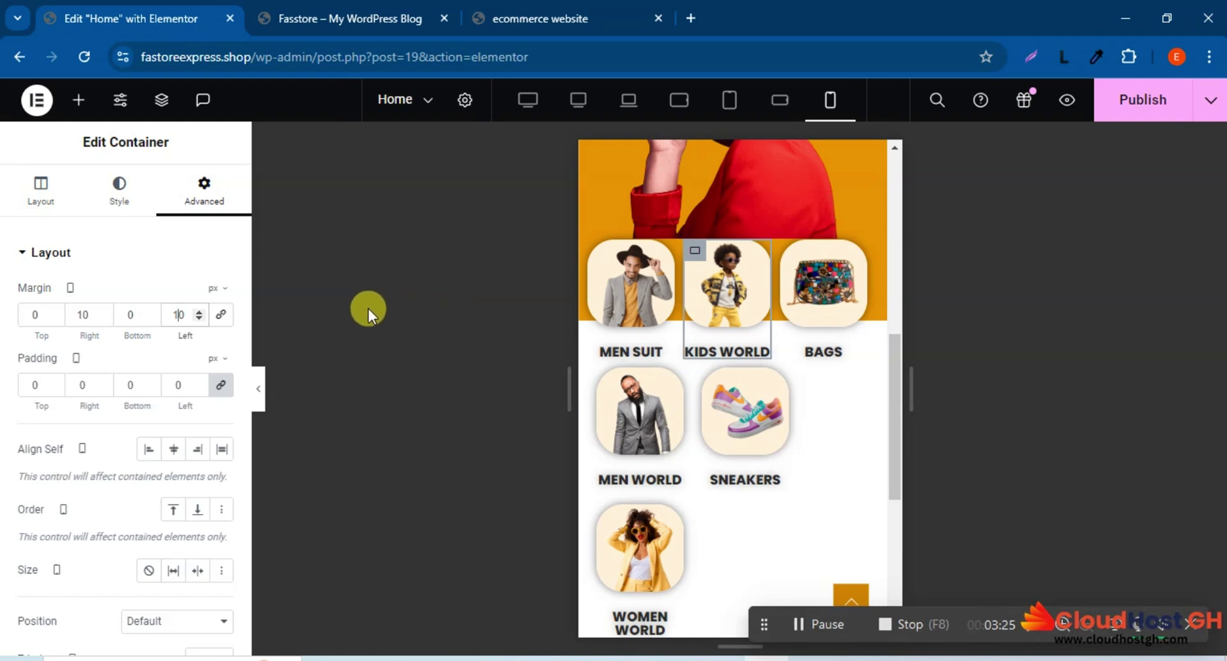
{"action": "left_click", "coordinate": [202, 311]}
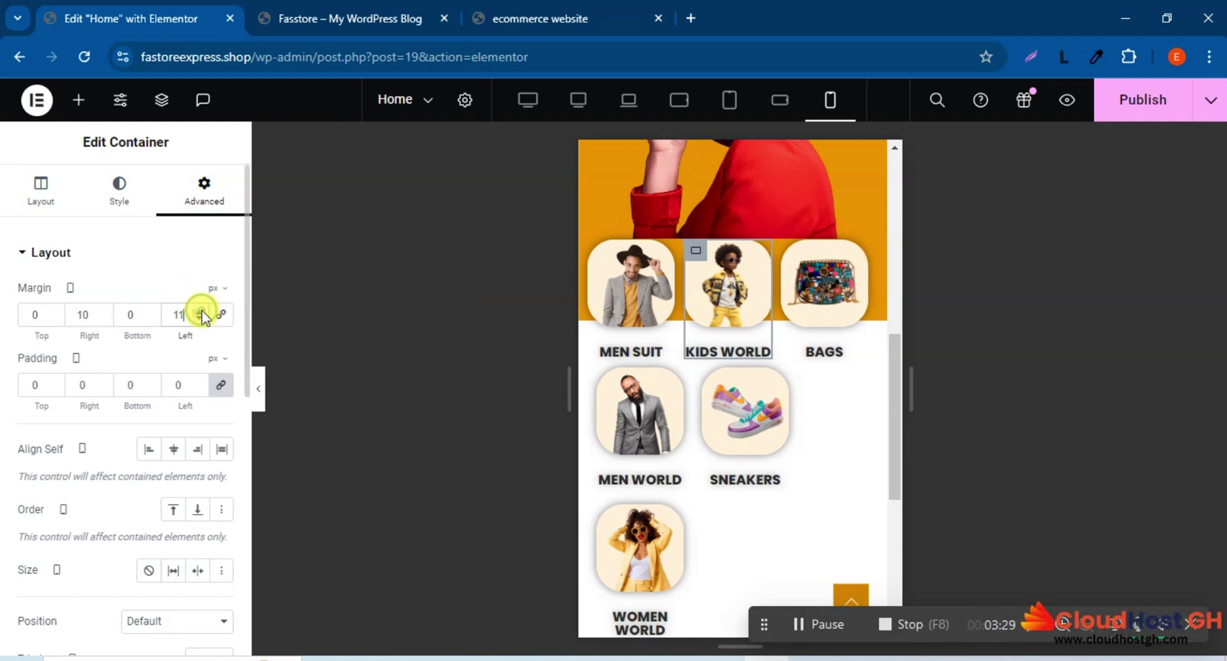
{"action": "left_click", "coordinate": [202, 311]}
{"action": "left_click", "coordinate": [201, 312]}
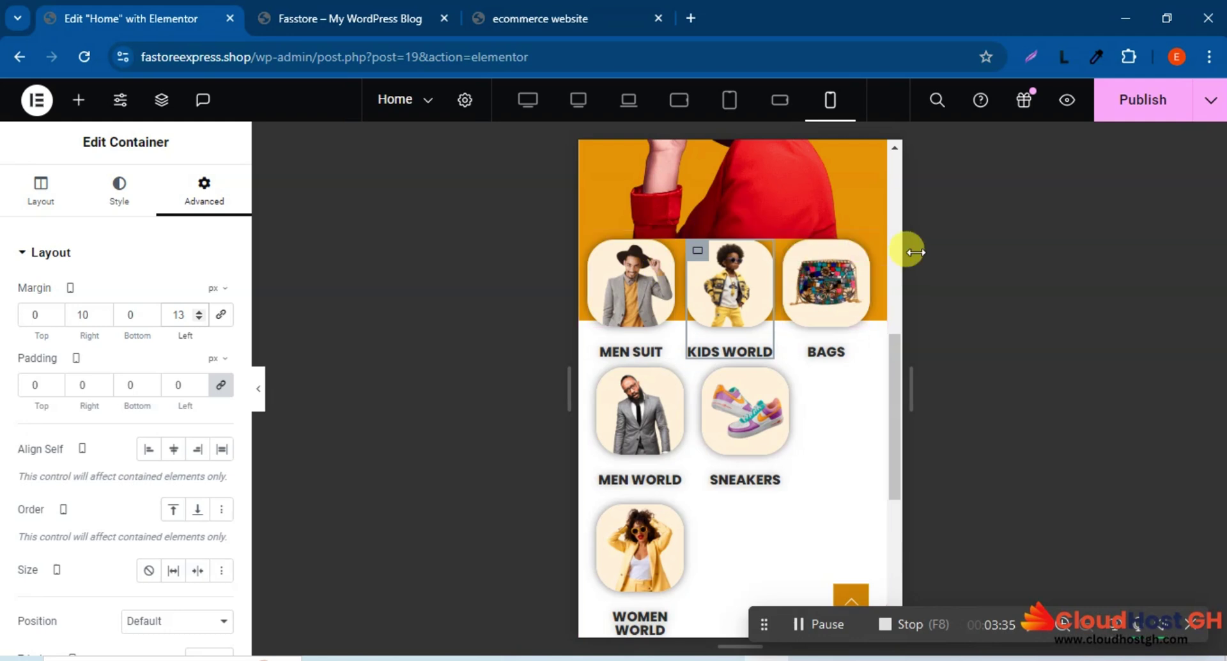
Copy the Men Suit container's style onto the Men World container
{"action": "right_click", "coordinate": [597, 262]}
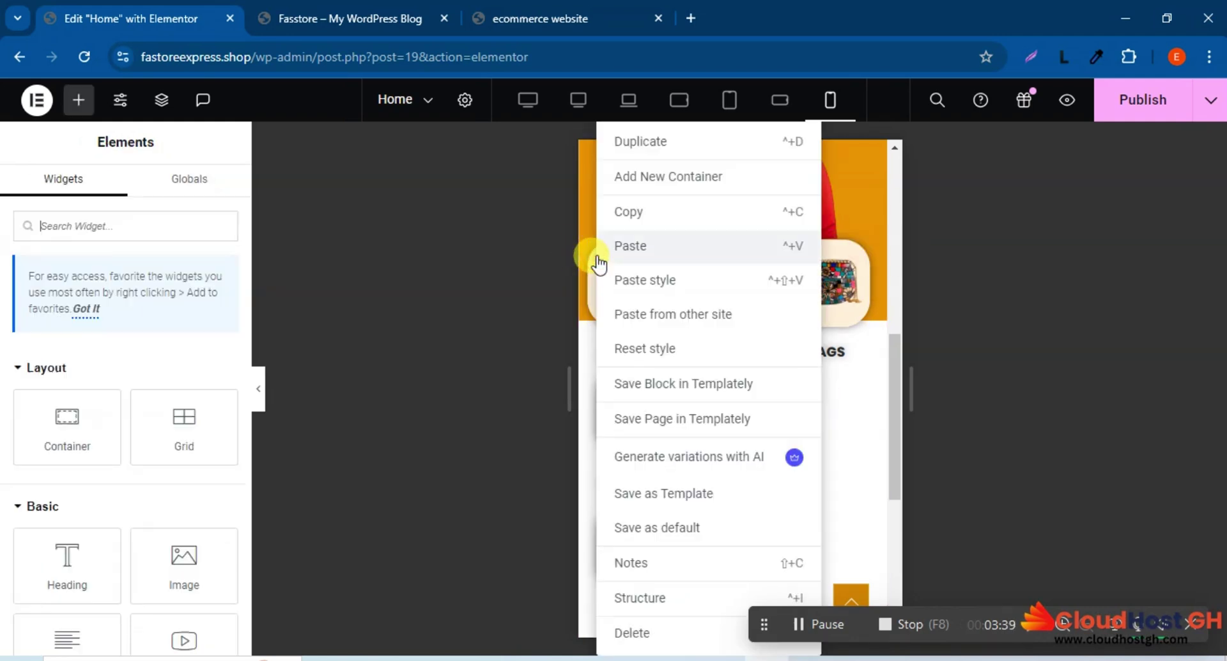
{"action": "left_click", "coordinate": [637, 214]}
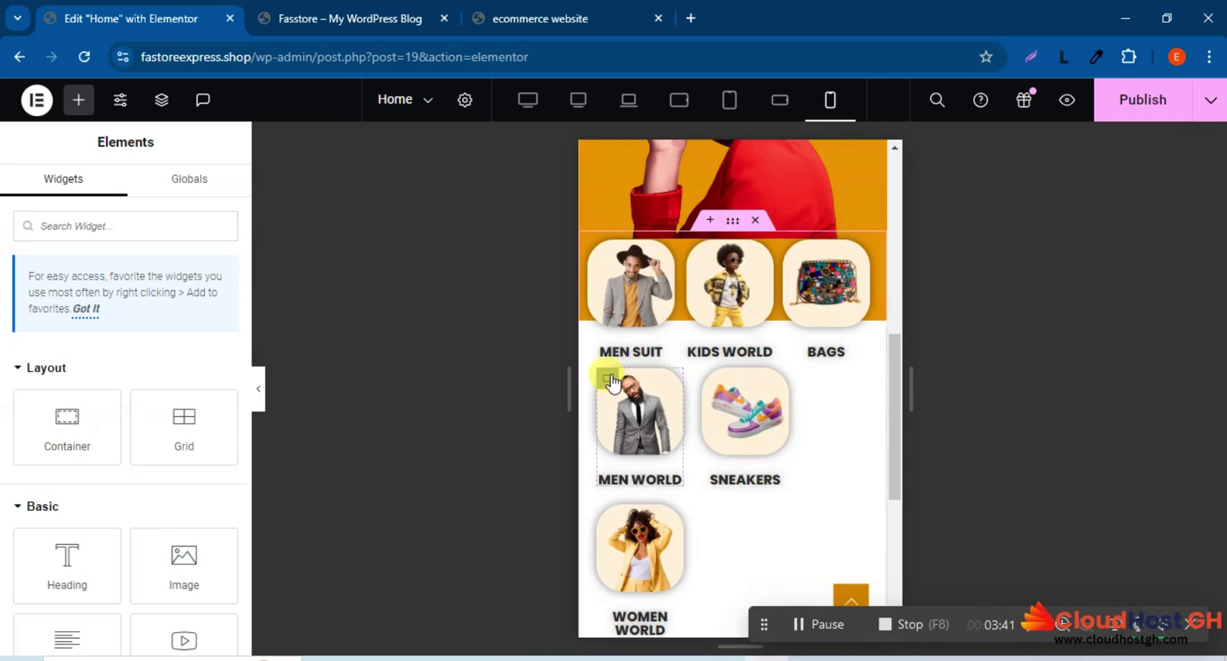
{"action": "right_click", "coordinate": [622, 377]}
{"action": "left_click", "coordinate": [675, 287]}
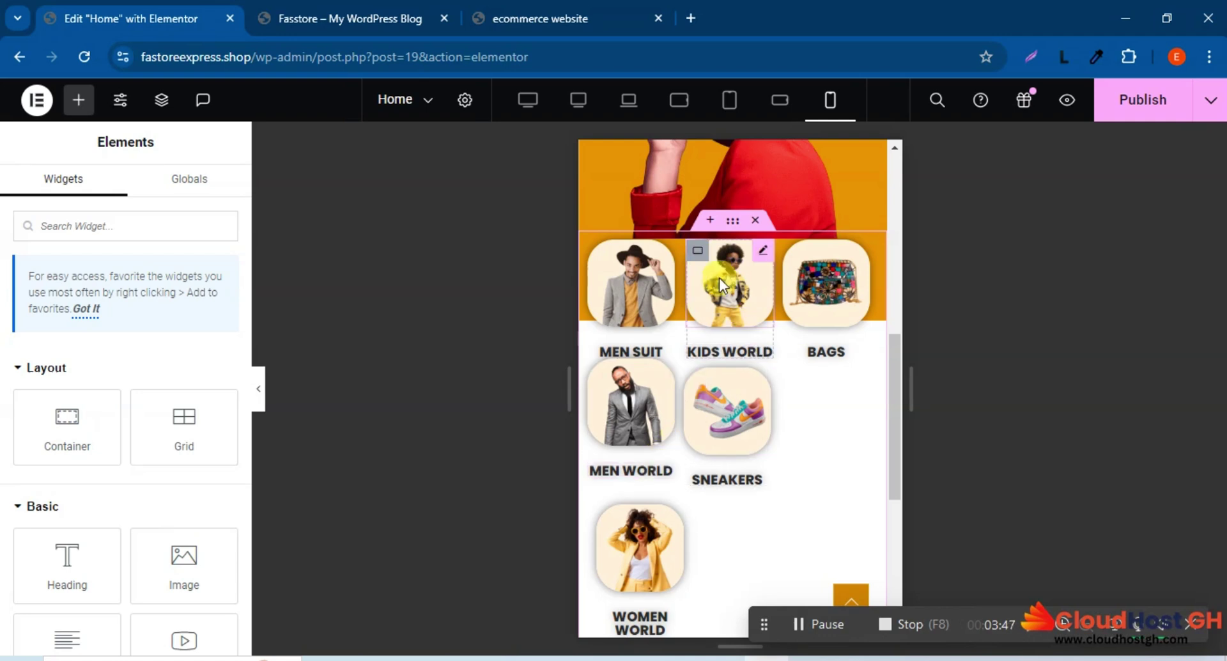
Copy the Kids World container's style onto the Sneakers container
{"action": "right_click", "coordinate": [700, 255]}
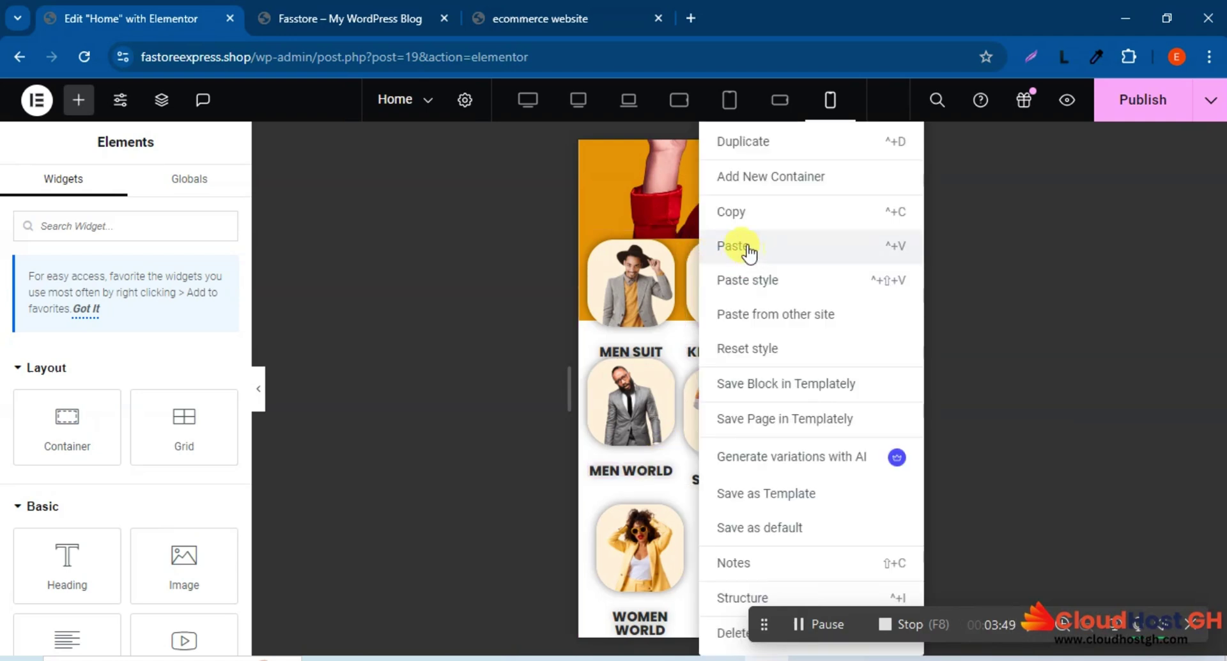
{"action": "left_click", "coordinate": [734, 211]}
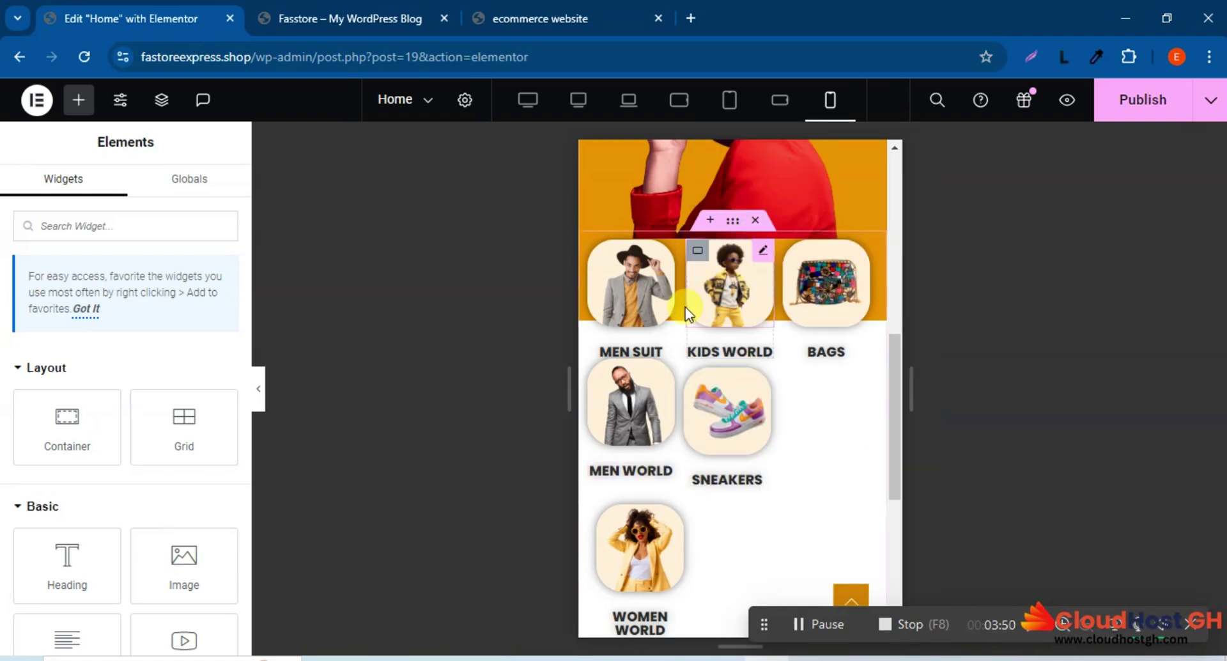
{"action": "right_click", "coordinate": [696, 387]}
{"action": "left_click", "coordinate": [751, 280]}
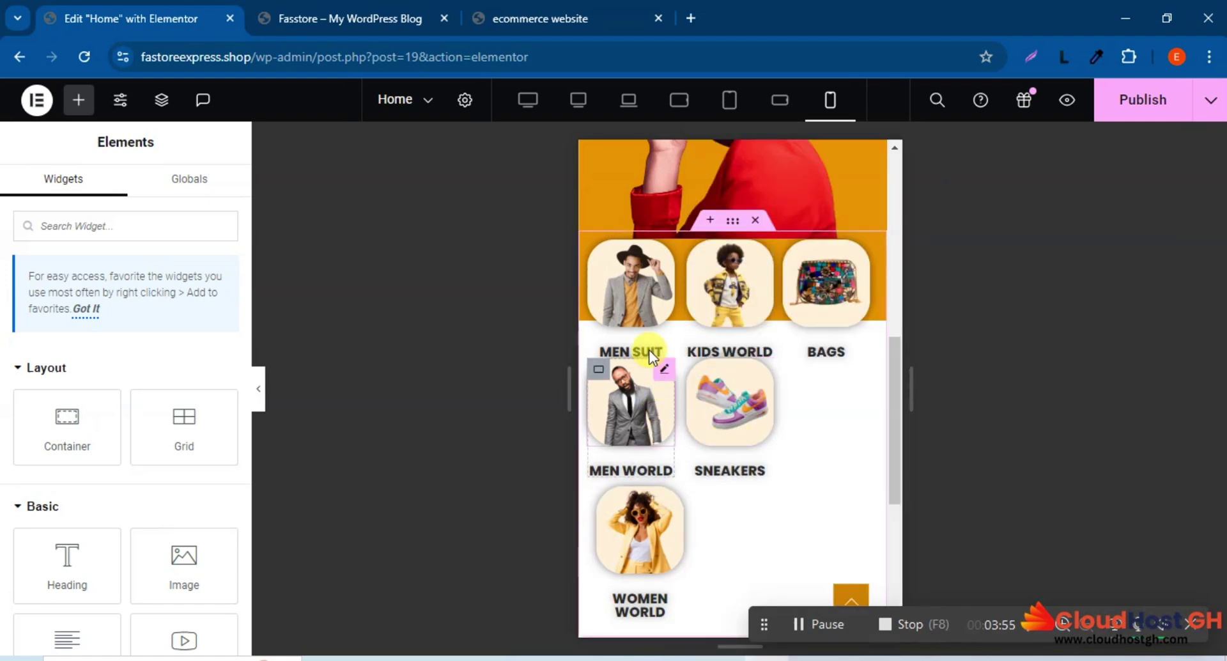
Copy the Men World container's style onto the Women World container
{"action": "right_click", "coordinate": [599, 381]}
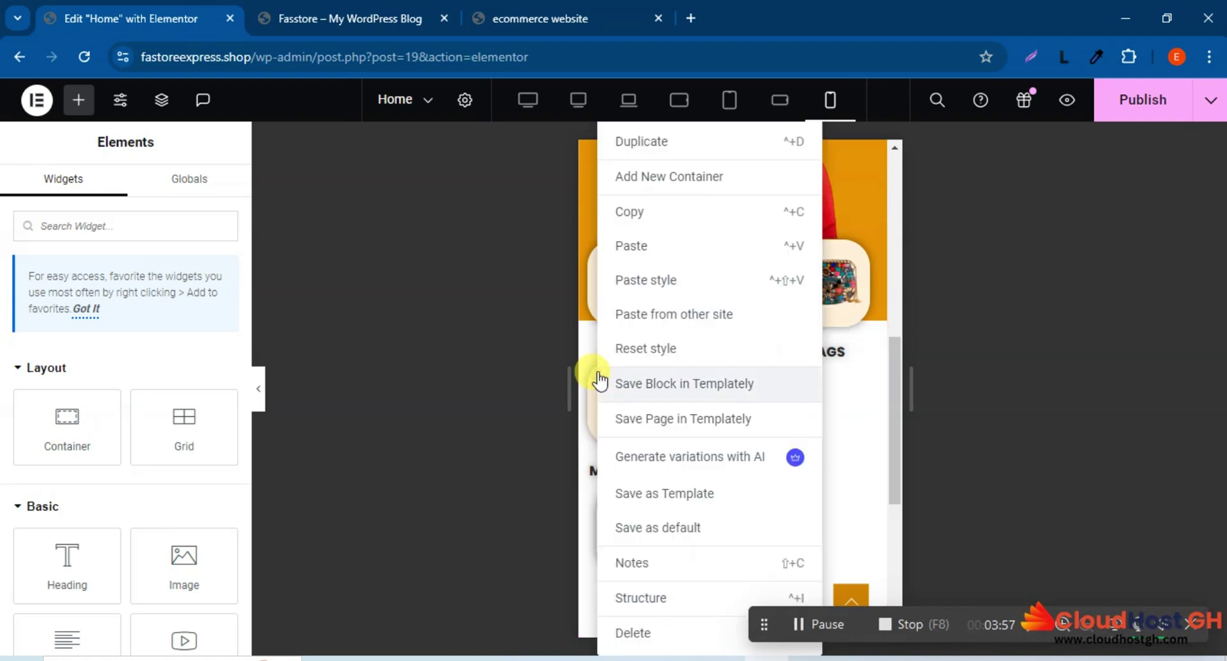
{"action": "left_click", "coordinate": [656, 210]}
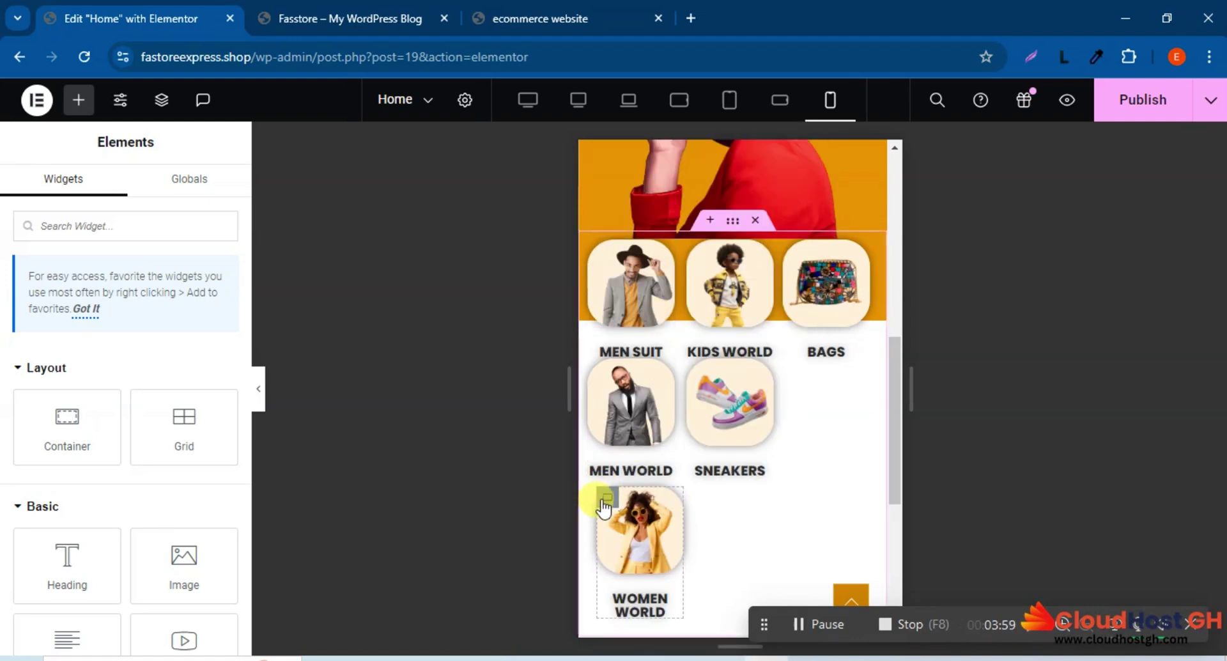
{"action": "right_click", "coordinate": [604, 501]}
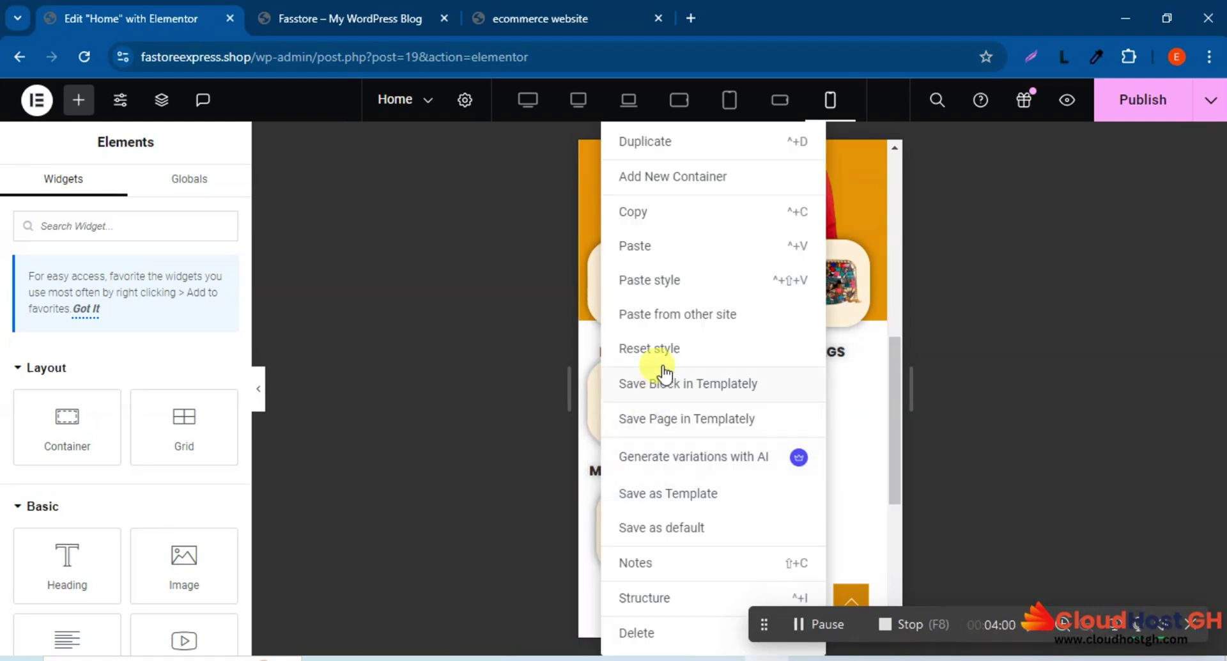
{"action": "left_click", "coordinate": [665, 284]}
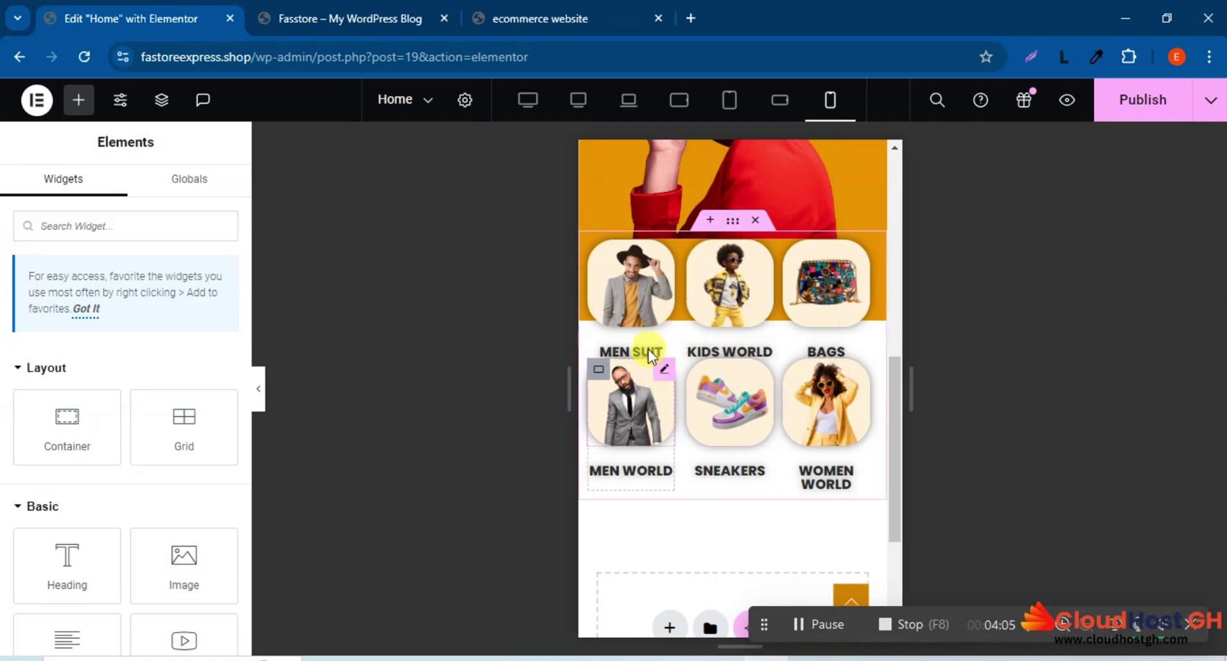
Unlink the Men Suit container's mobile padding values and set only the bottom padding, to about 20 px
{"action": "left_click", "coordinate": [597, 253]}
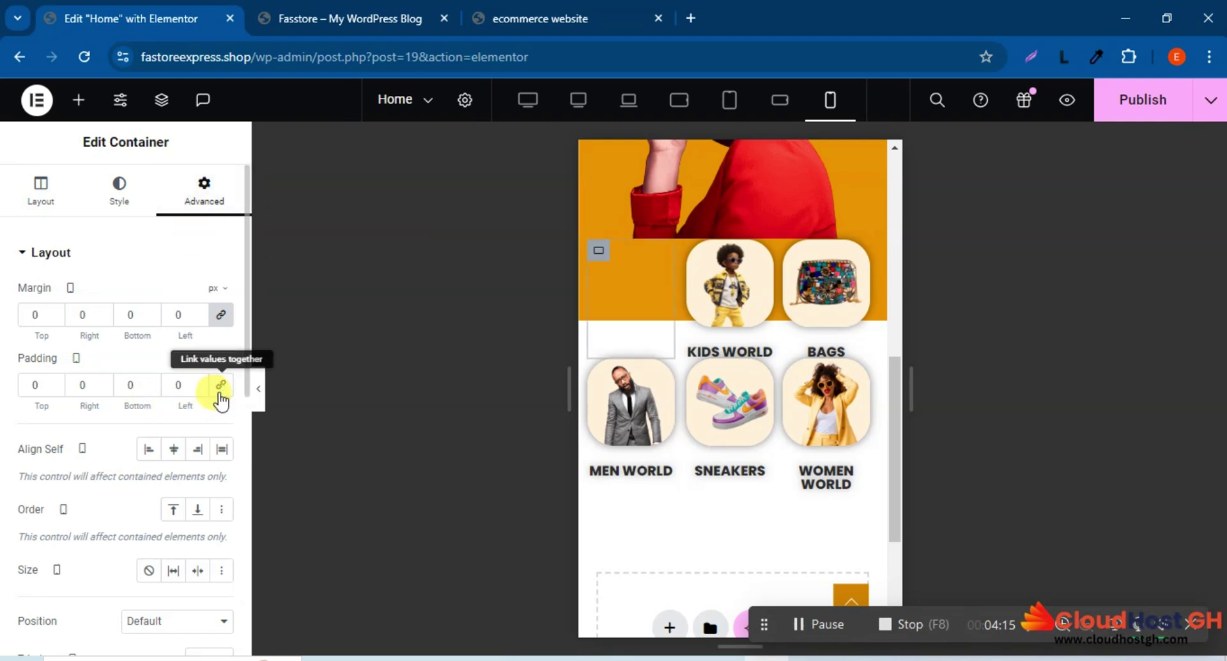
{"action": "left_click", "coordinate": [35, 385]}
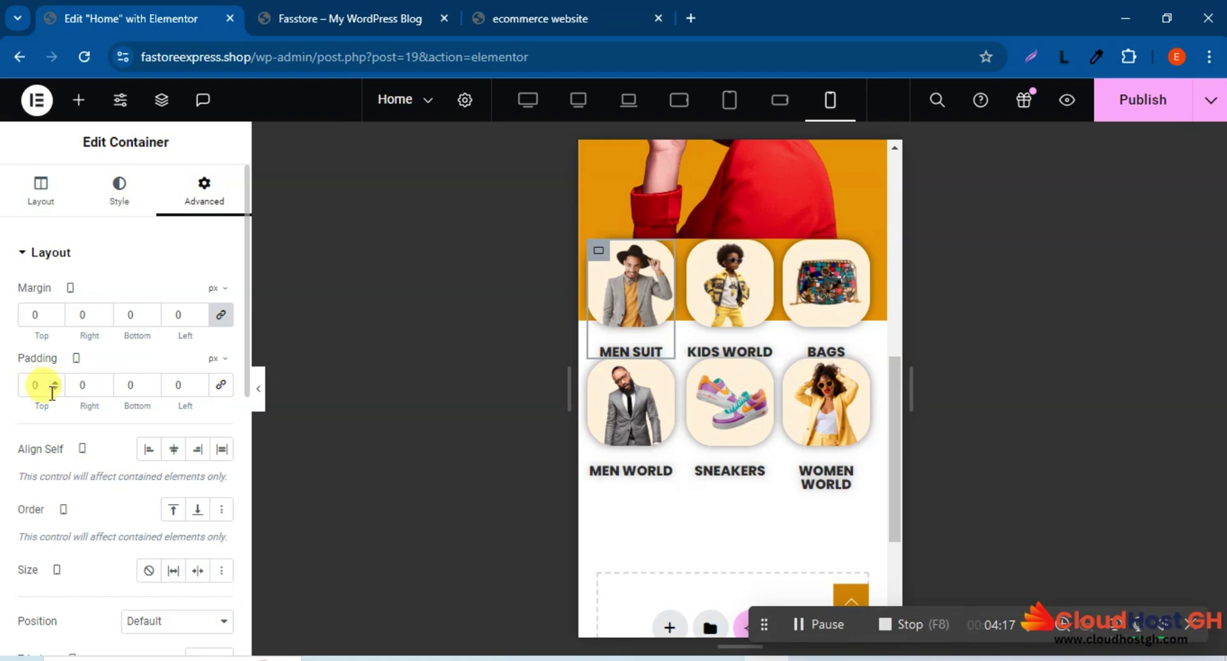
{"action": "left_click", "coordinate": [142, 392]}
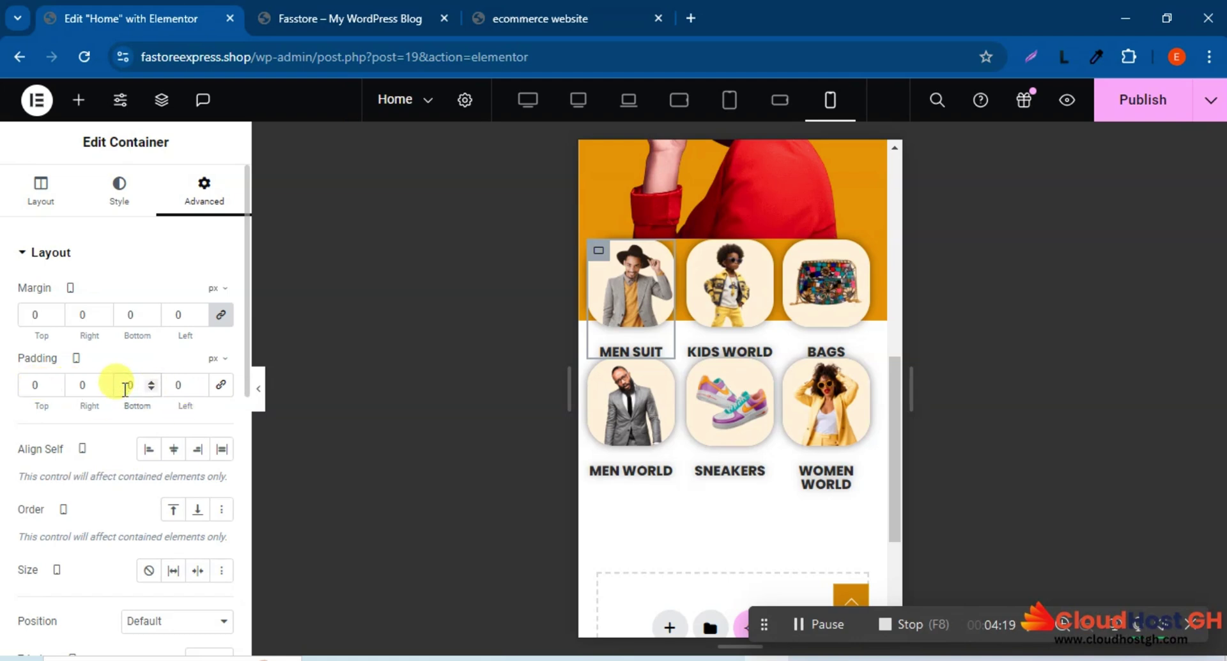
{"action": "type", "text": "40"}
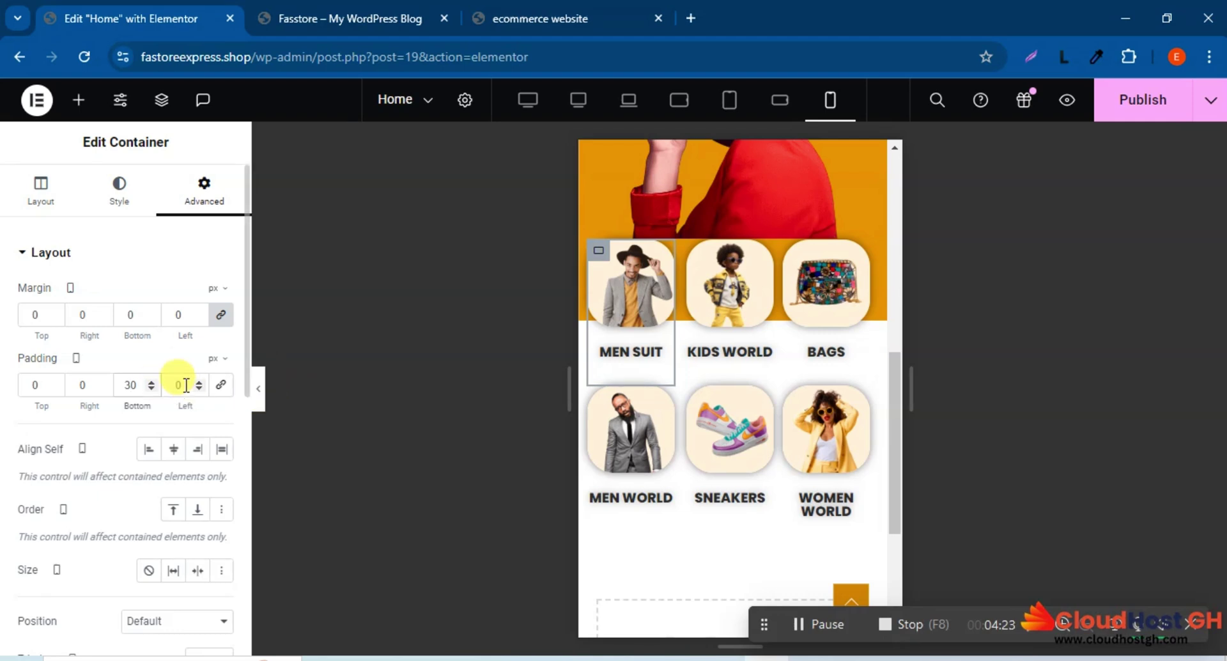
{"action": "key", "text": "Down"}
{"action": "key", "text": "Down"}
{"action": "key", "text": "Down"}
{"action": "key", "text": "Down"}
{"action": "key", "text": "Down"}
{"action": "key", "text": "Down"}
{"action": "key", "text": "Down"}
{"action": "key", "text": "Down"}
{"action": "key", "text": "Down"}
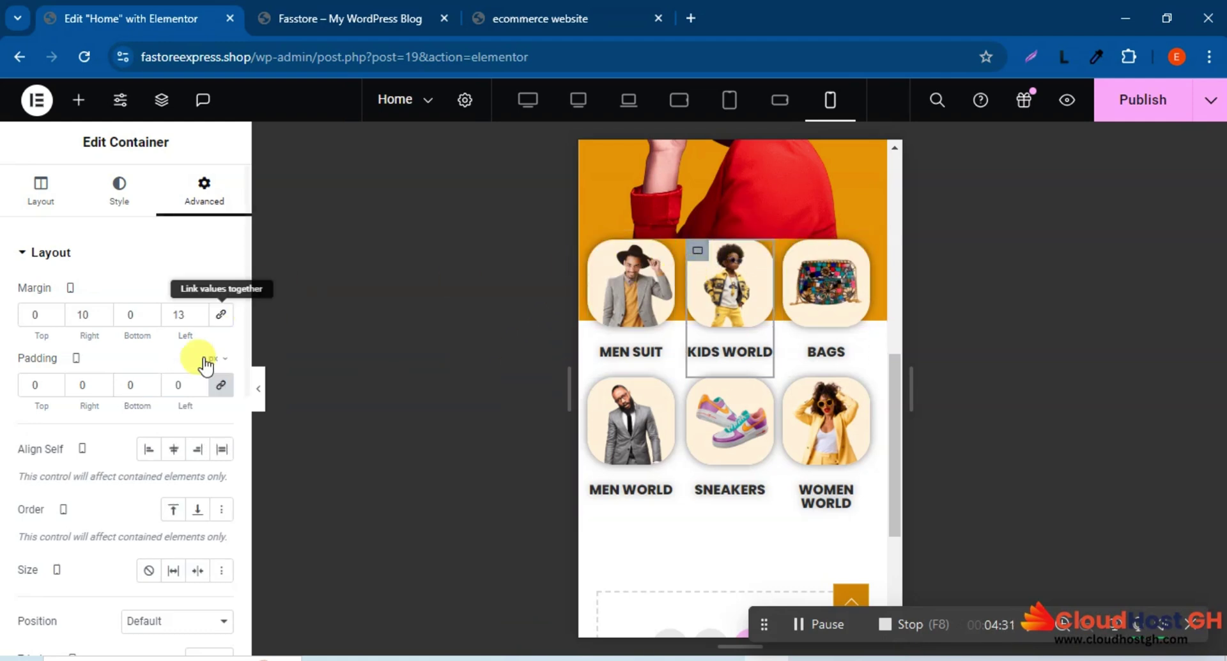
Unlink the mobile padding values of the Kids World and Bags containers and set each bottom padding to 20 px
{"action": "left_click", "coordinate": [224, 385]}
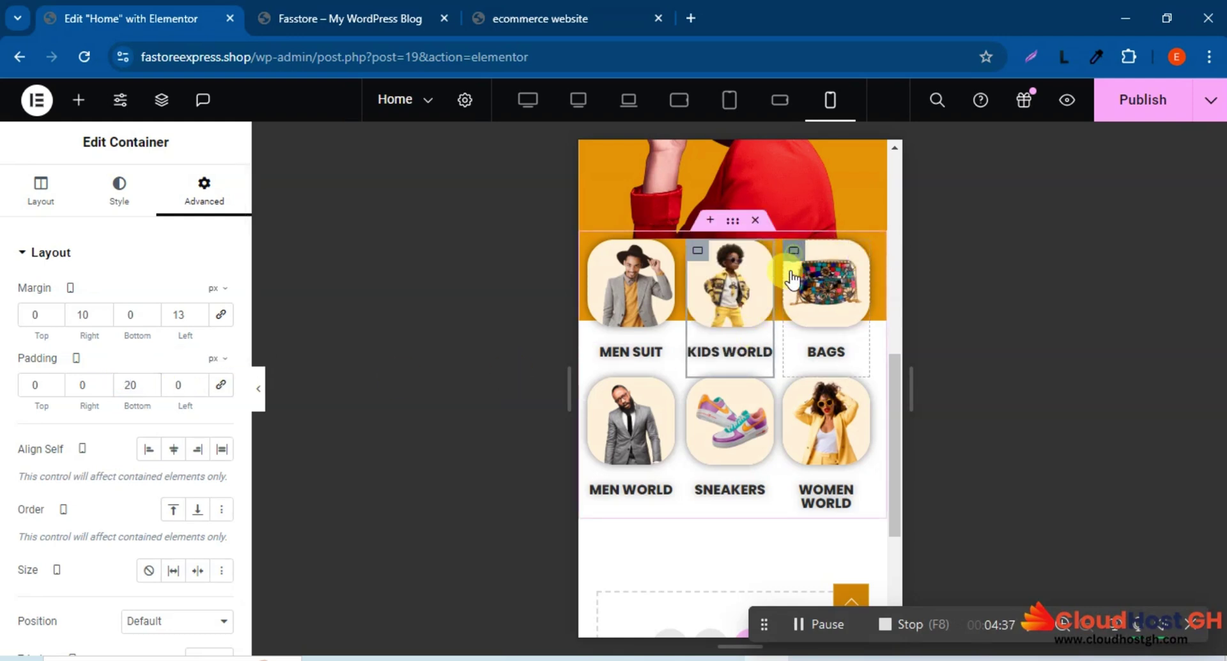
{"action": "left_click", "coordinate": [222, 314]}
{"action": "left_click", "coordinate": [221, 385]}
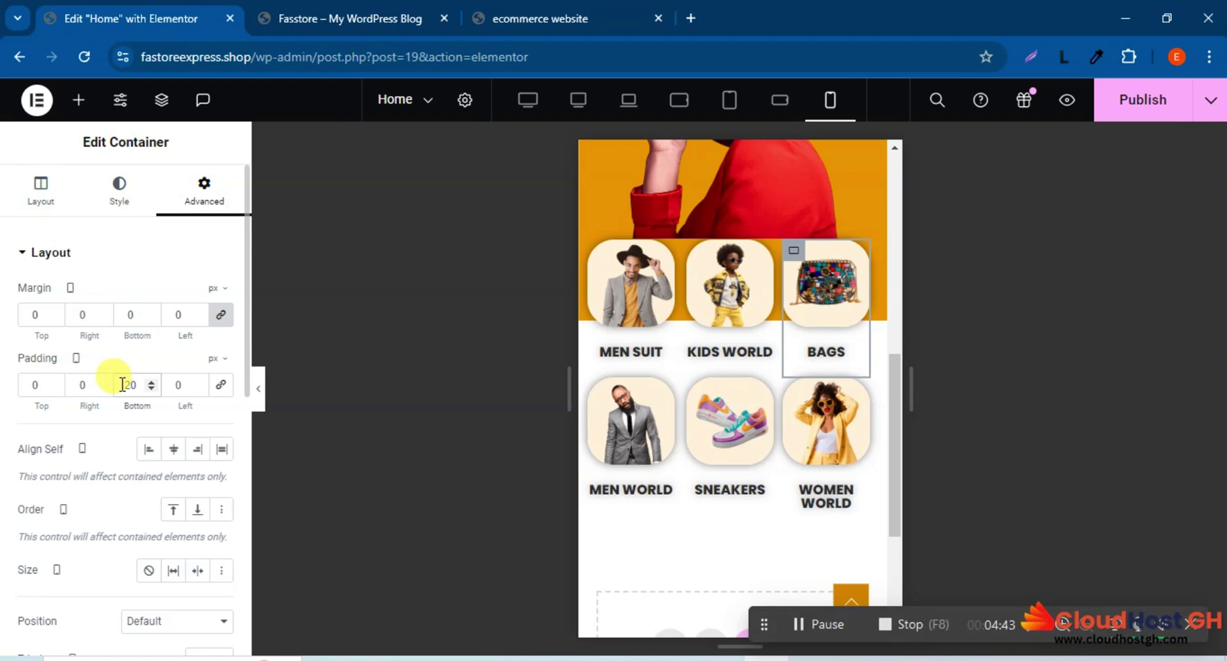
{"action": "left_click", "coordinate": [485, 372]}
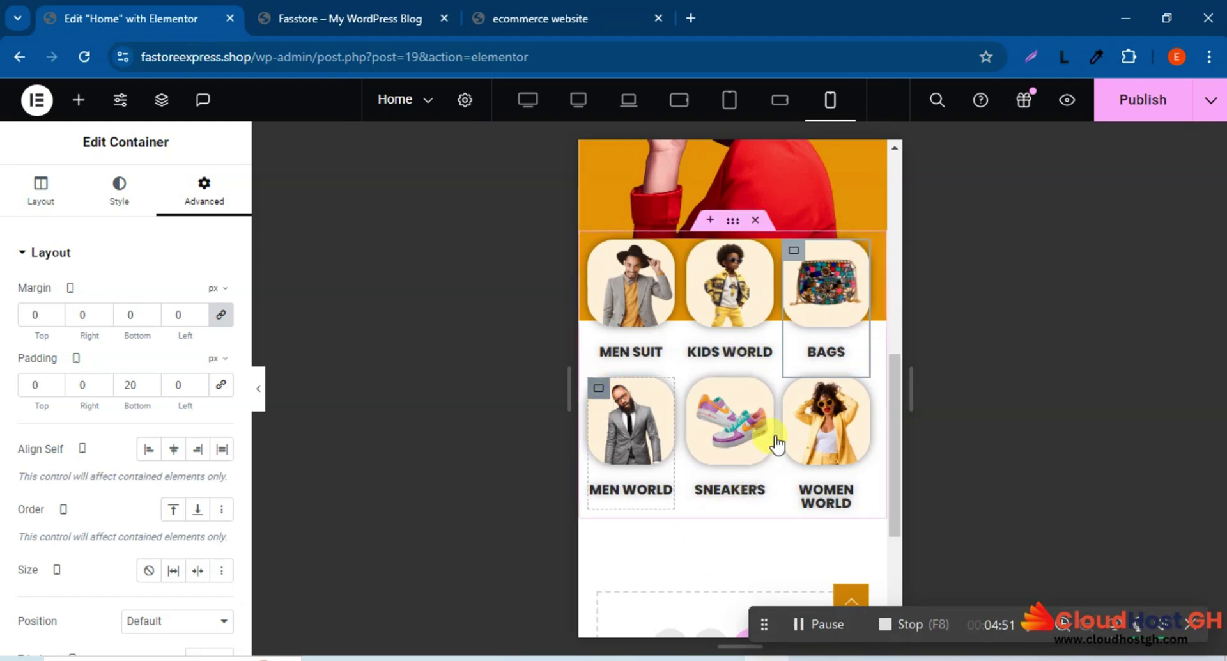
Publish the page and switch the page preview to Mobile Landscape
{"action": "left_click", "coordinate": [602, 459]}
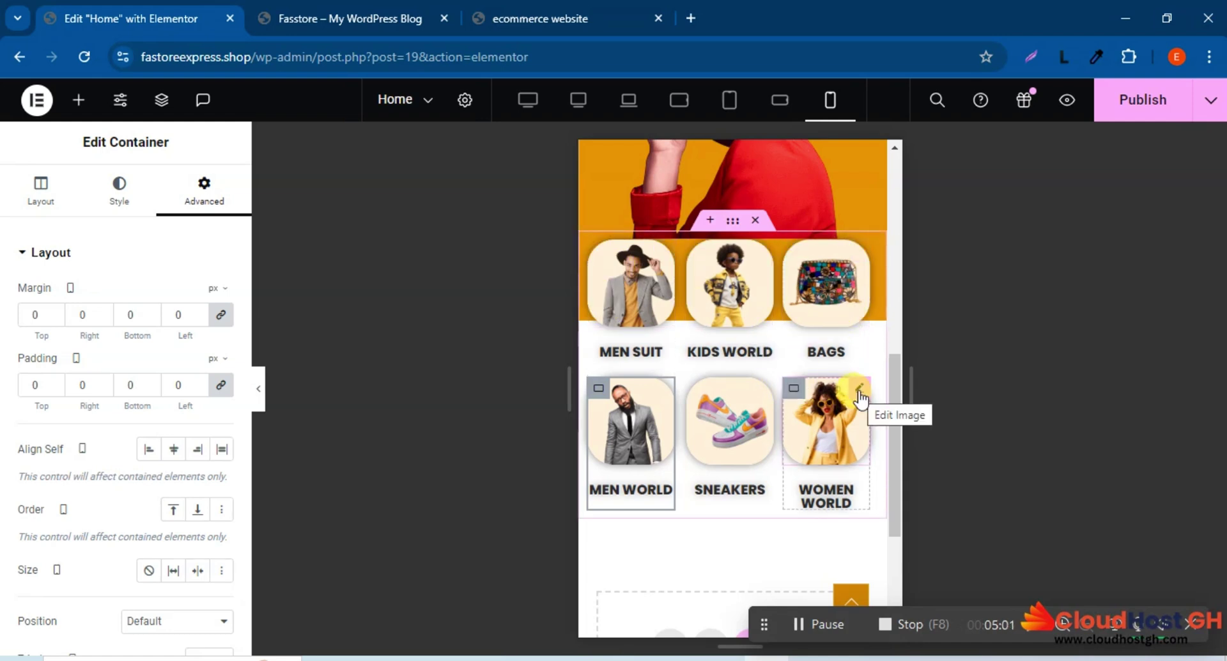
{"action": "left_click", "coordinate": [1143, 99]}
{"action": "left_click", "coordinate": [782, 101]}
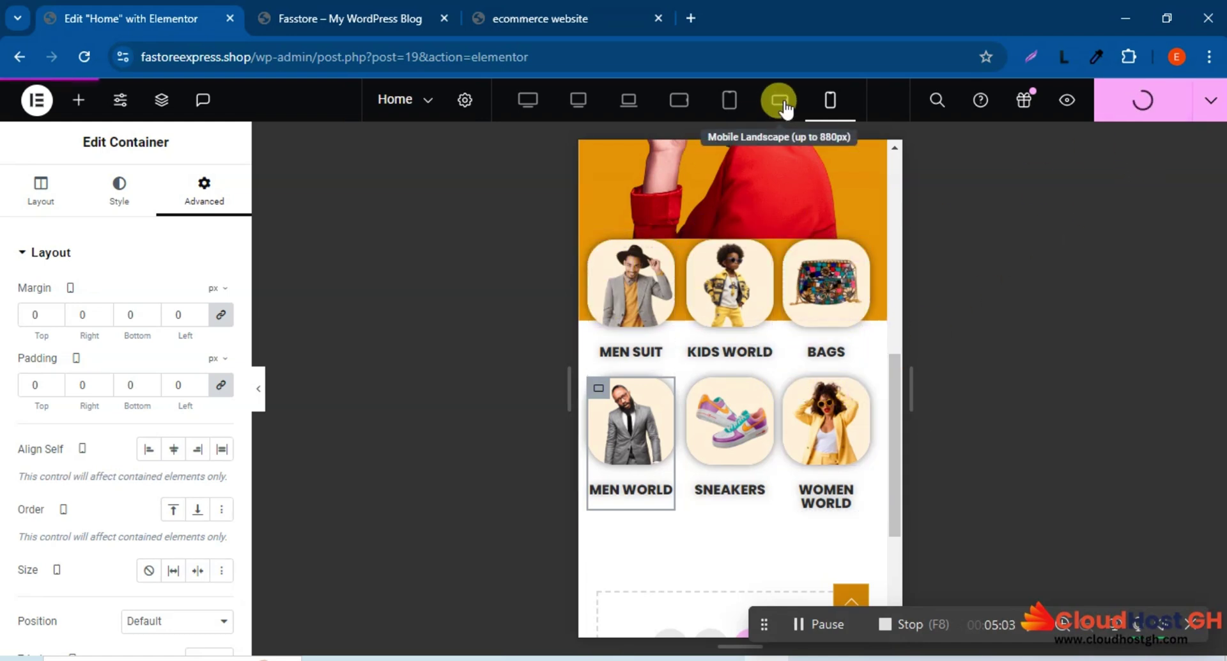
{"action": "left_click", "coordinate": [729, 99]}
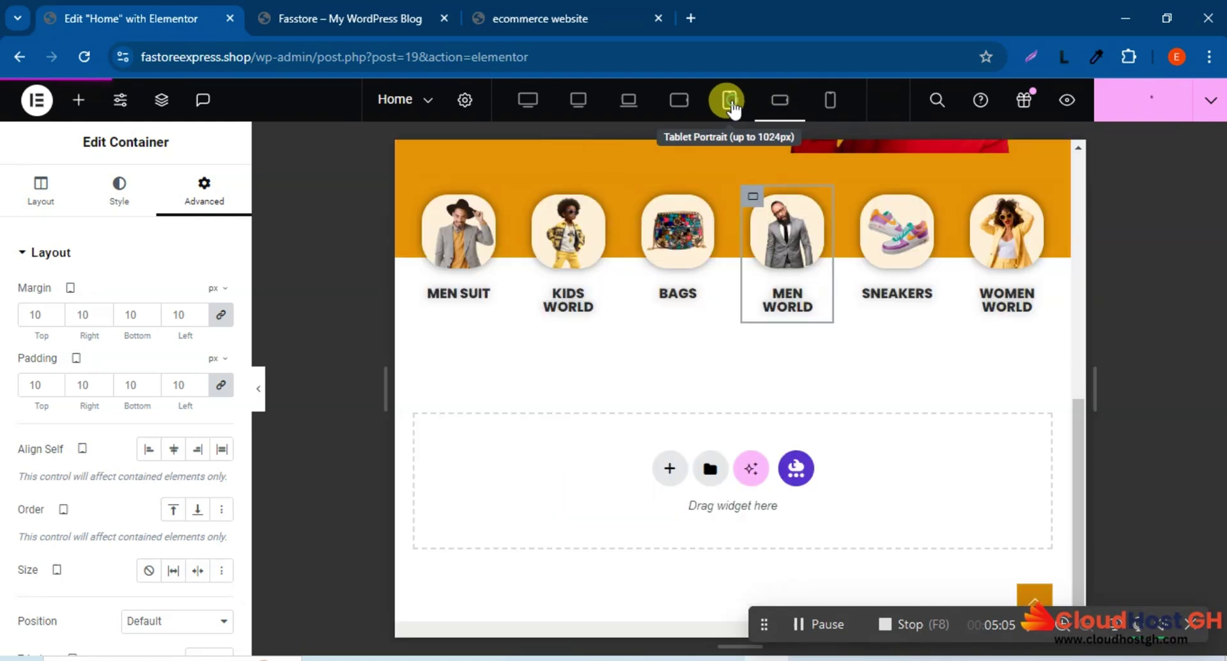
{"action": "left_click", "coordinate": [780, 101]}
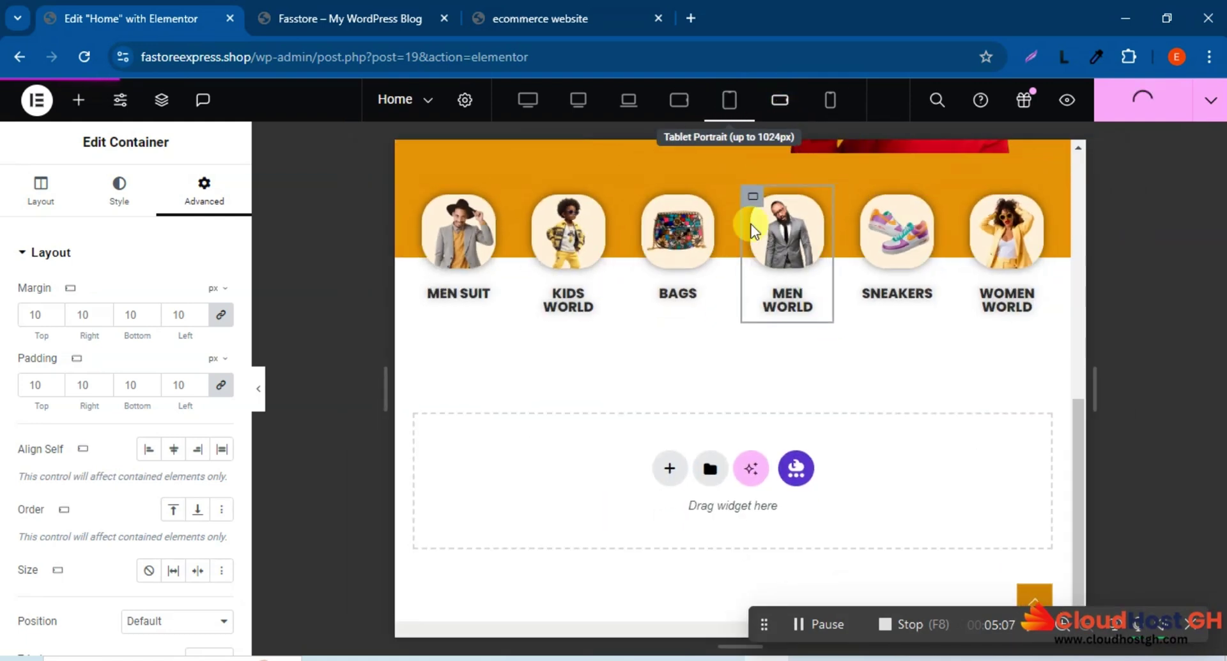
Set the Kids World heading's typography size to 14 px for the Mobile Landscape view
{"action": "left_click", "coordinate": [567, 309]}
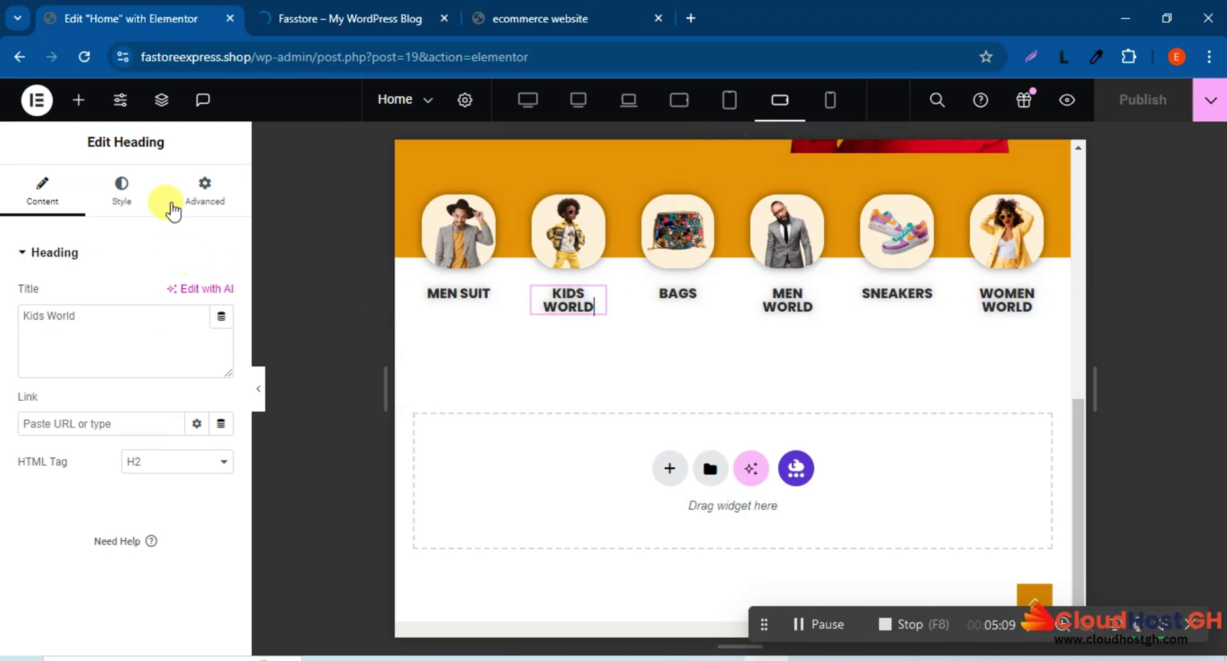
{"action": "left_click", "coordinate": [121, 198]}
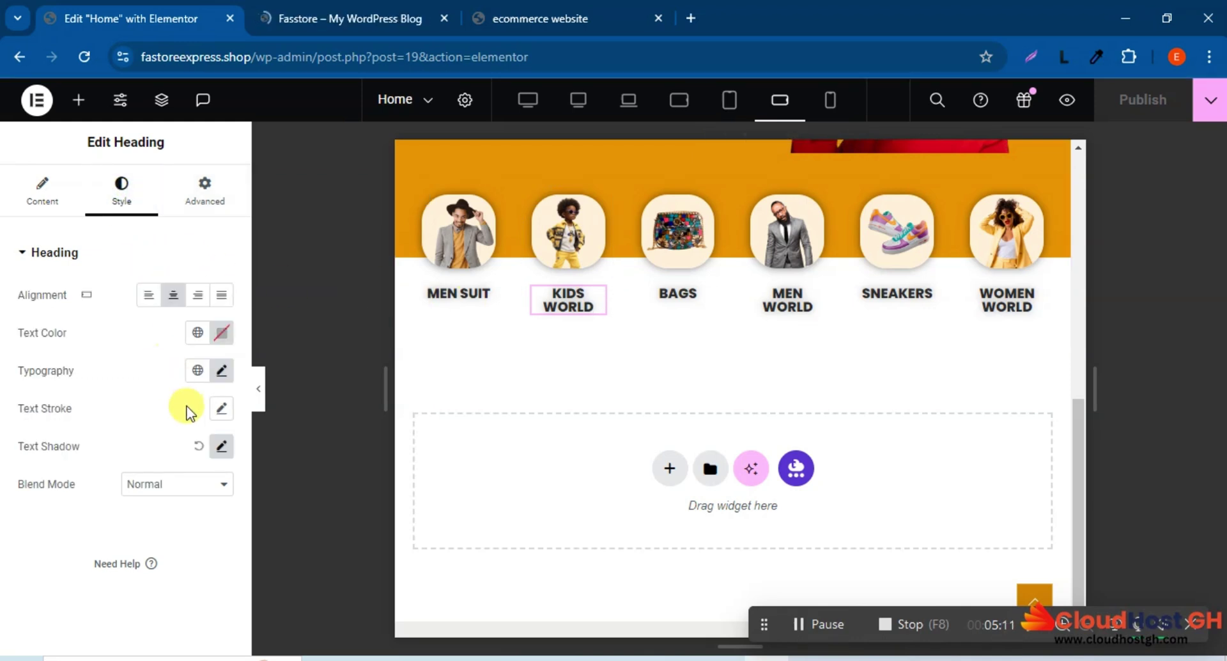
{"action": "left_click", "coordinate": [222, 371]}
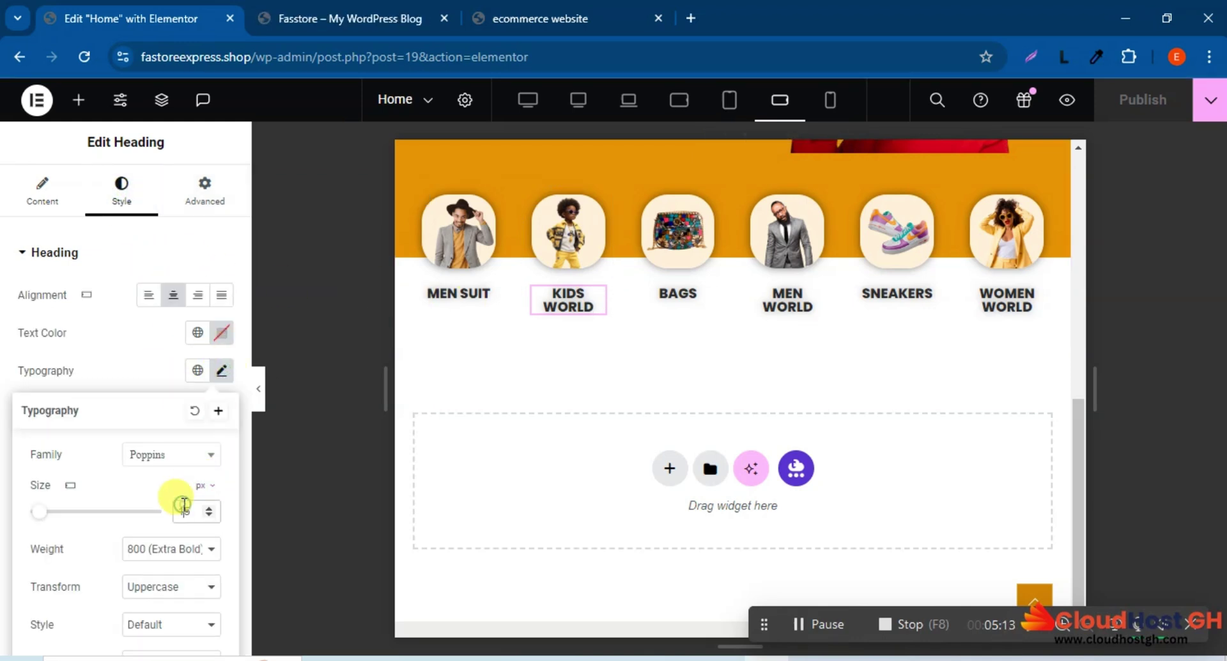
{"action": "left_click", "coordinate": [184, 511]}
{"action": "type", "text": "4"}
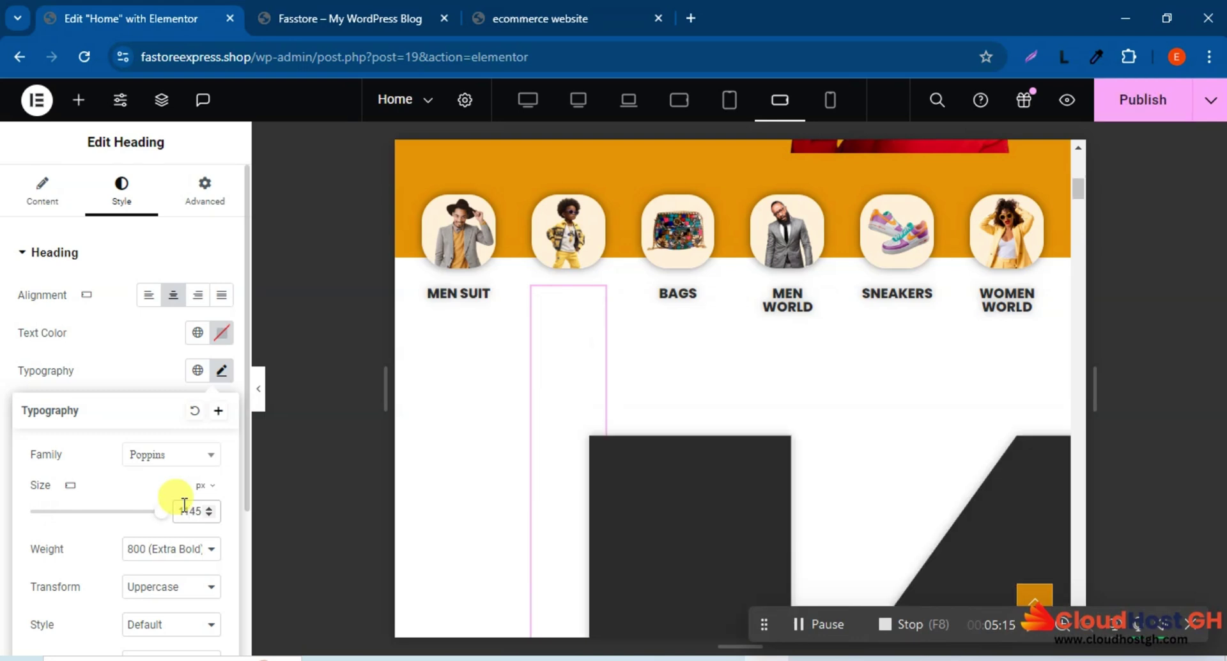
{"action": "type", "text": "1"}
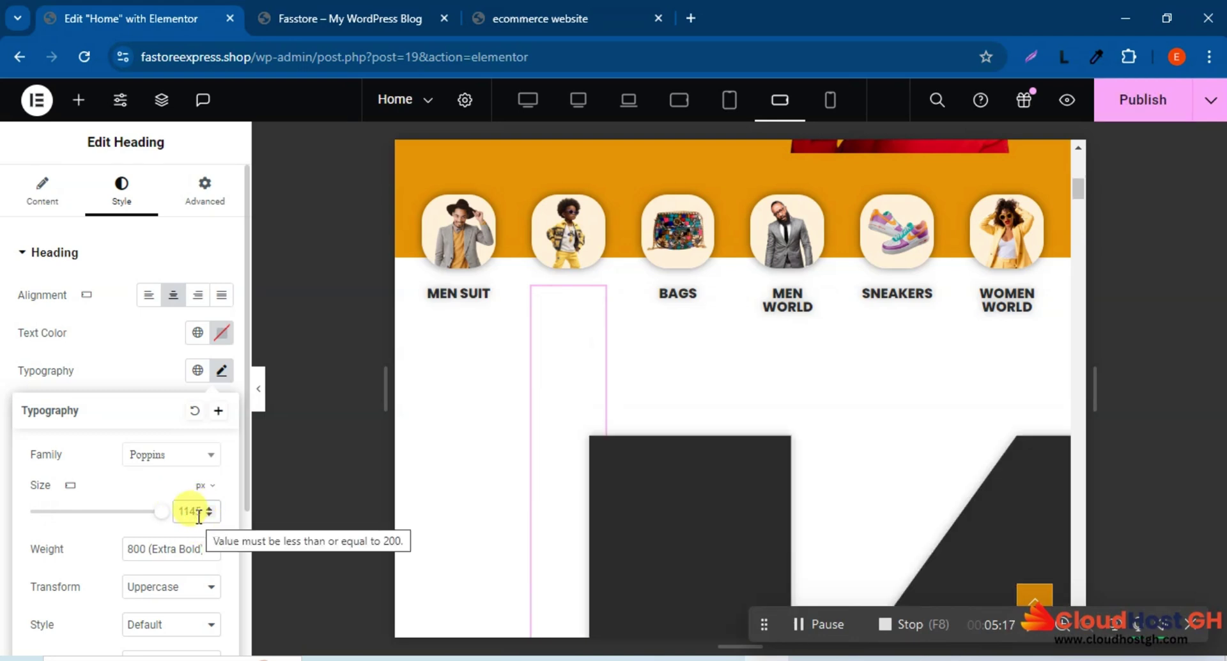
{"action": "key", "text": "BackSpace"}
{"action": "key", "text": "BackSpace"}
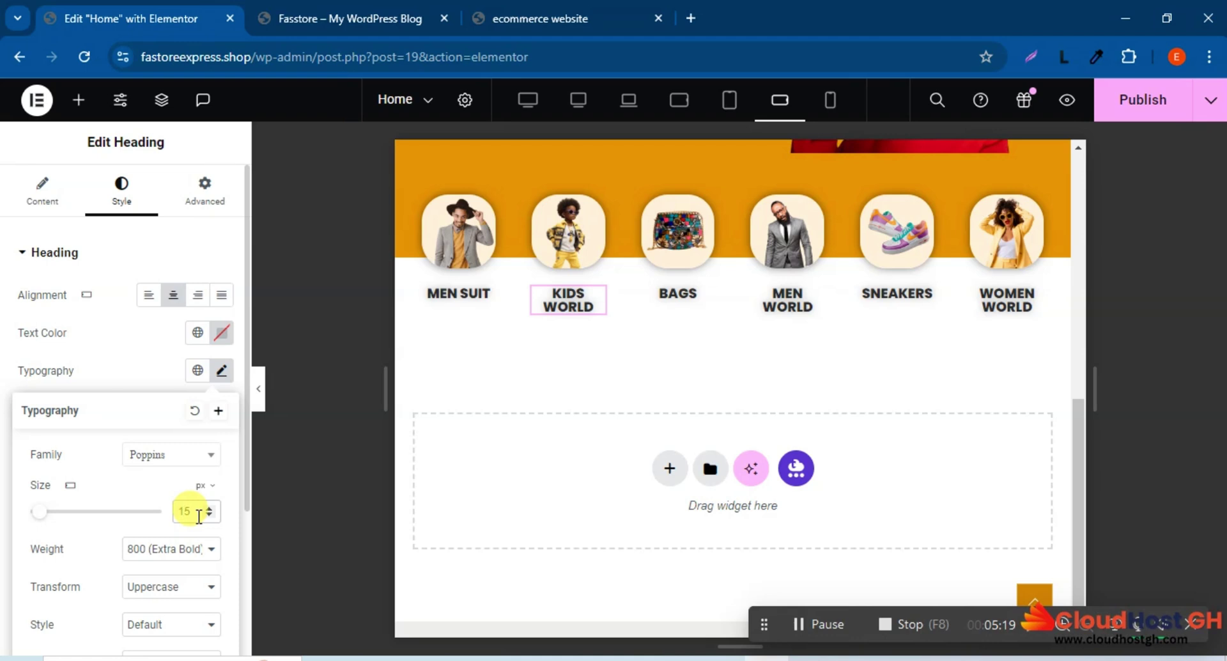
{"action": "key", "text": "BackSpace"}
{"action": "type", "text": "4"}
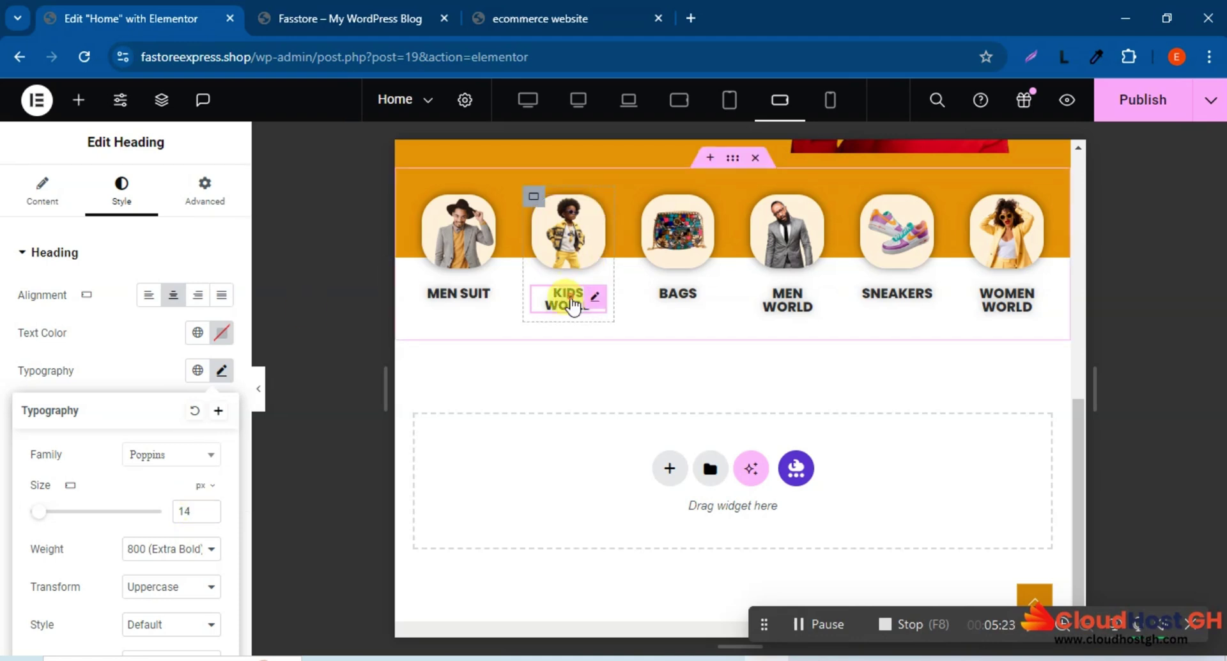
Copy the Kids World heading's style onto the Men Suit, Bags, Men World, Sneakers and Women World headings
{"action": "right_click", "coordinate": [569, 297]}
{"action": "left_click", "coordinate": [593, 289]}
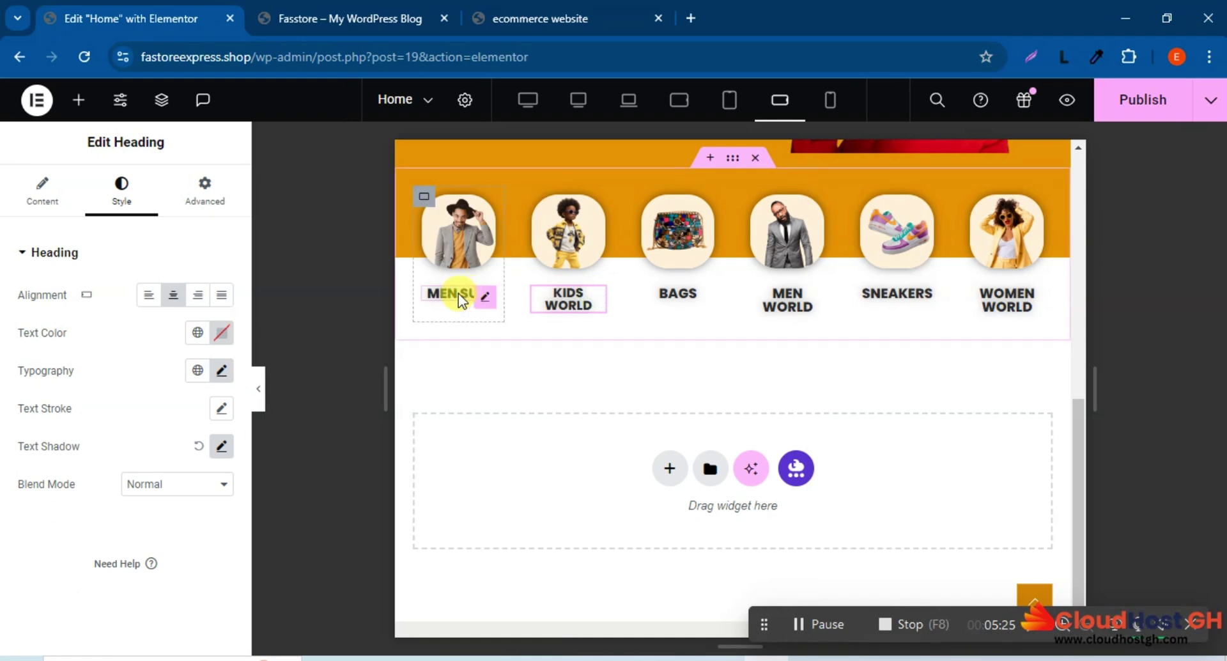
{"action": "right_click", "coordinate": [459, 297]}
{"action": "left_click", "coordinate": [502, 358]}
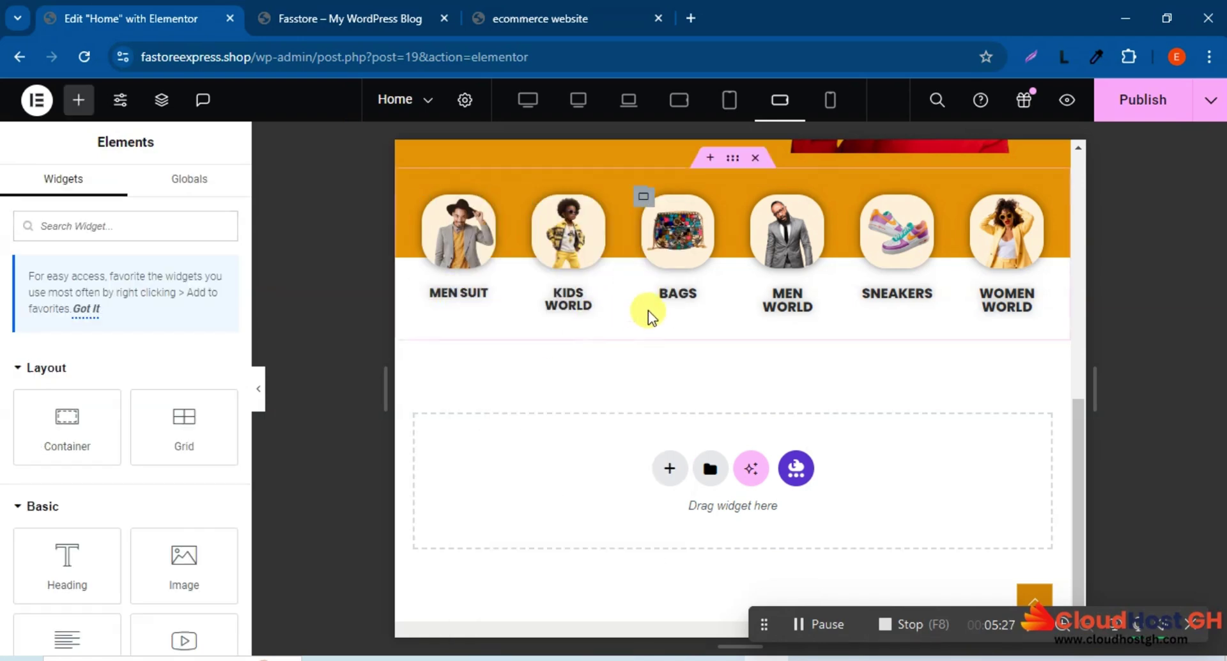
{"action": "right_click", "coordinate": [683, 295]}
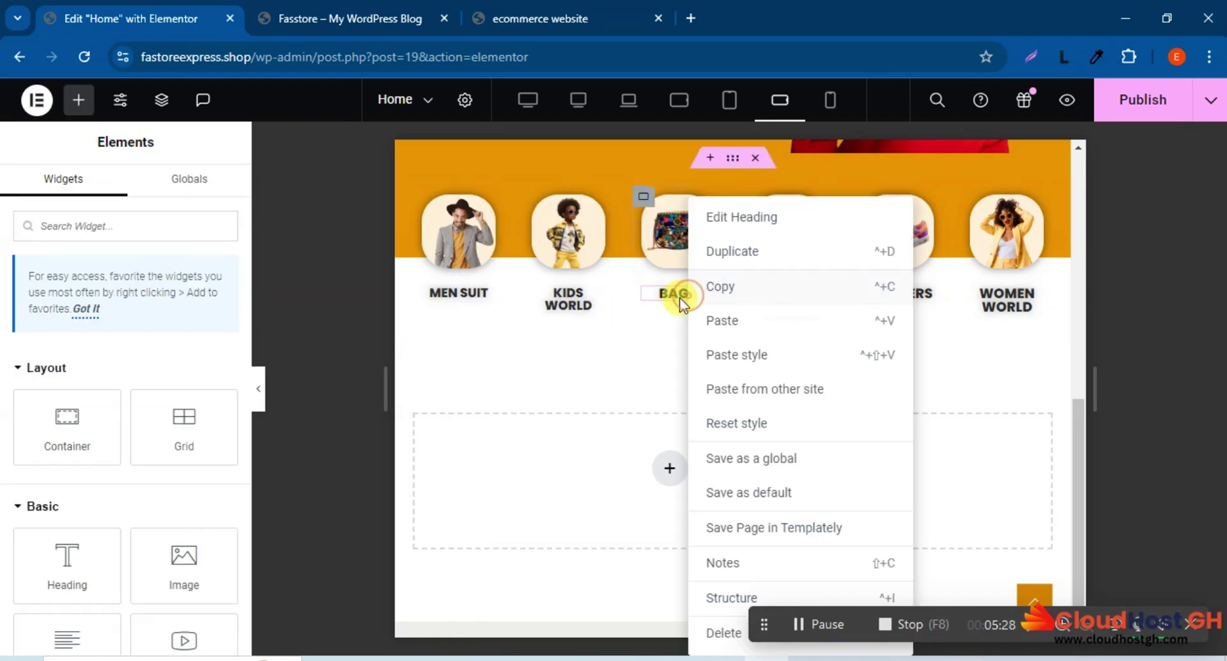
{"action": "left_click", "coordinate": [745, 357]}
{"action": "right_click", "coordinate": [786, 310]}
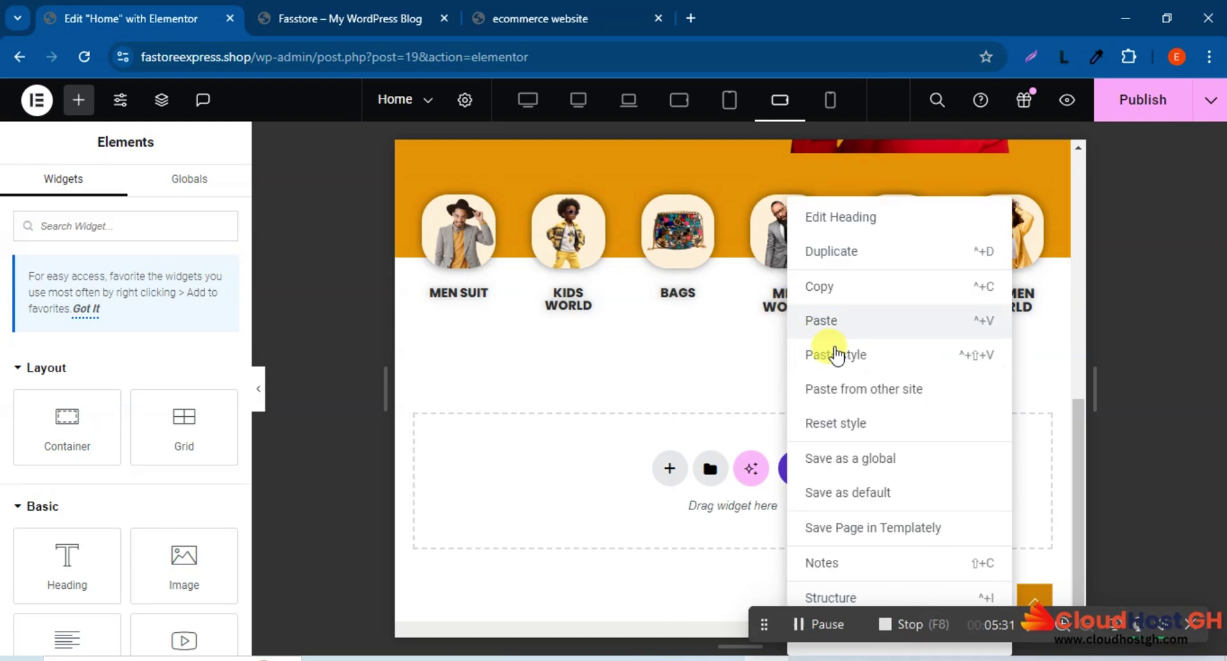
{"action": "left_click", "coordinate": [825, 354]}
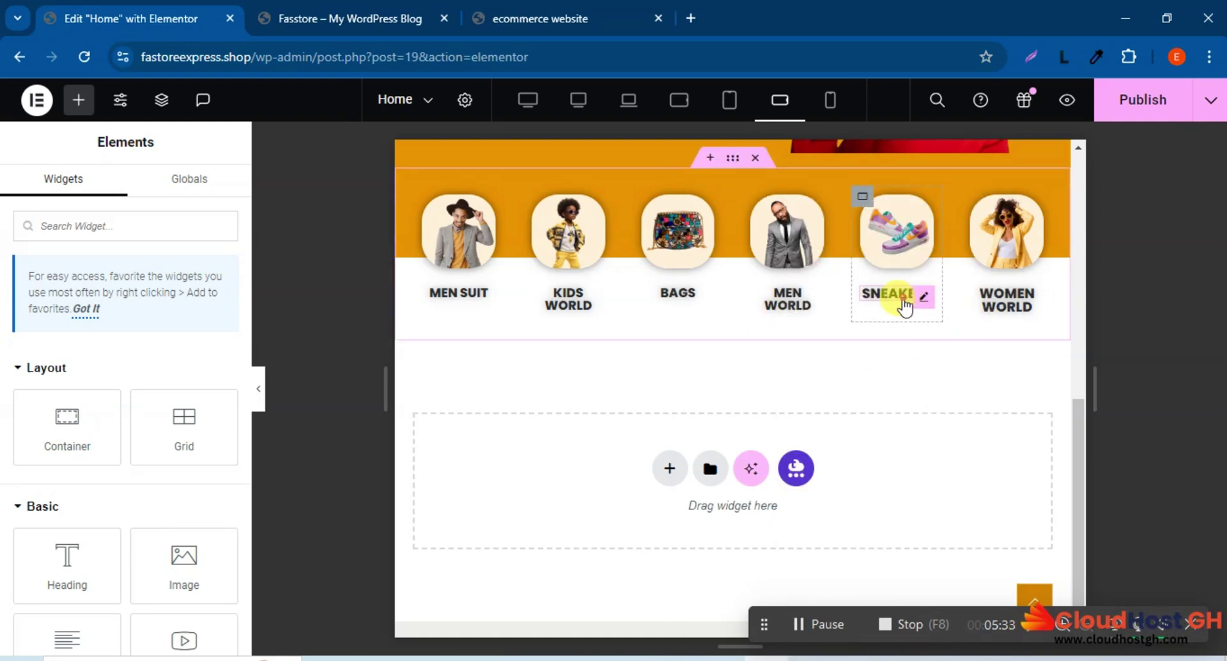
{"action": "right_click", "coordinate": [906, 304]}
{"action": "left_click", "coordinate": [959, 358]}
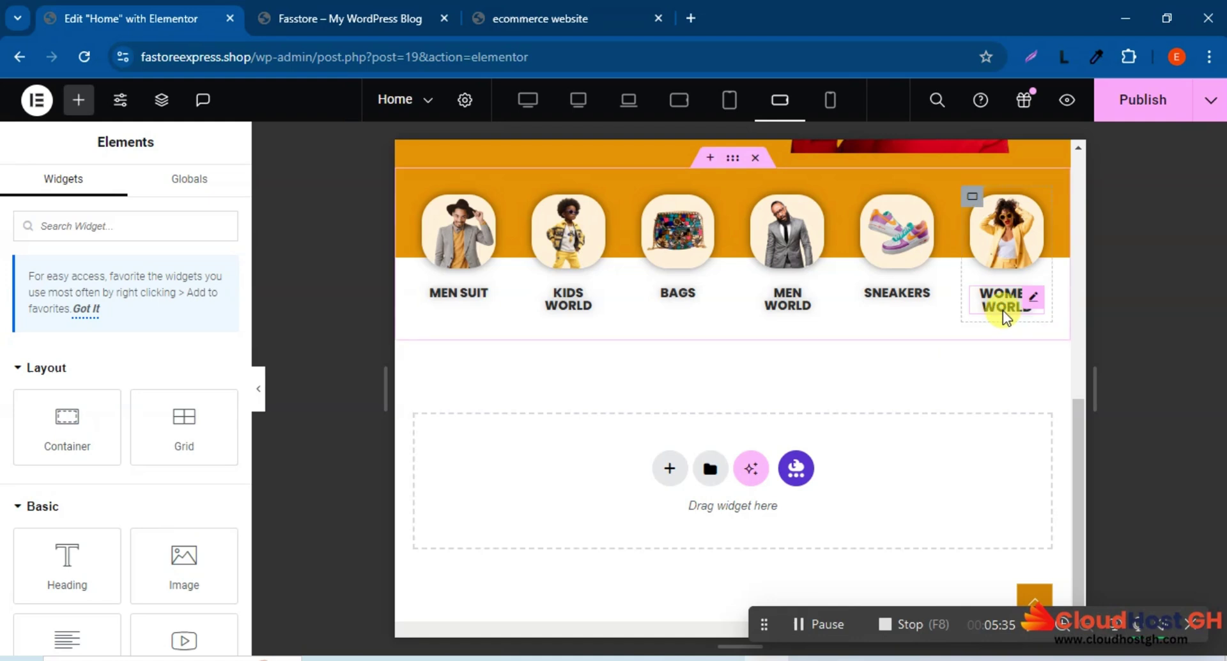
{"action": "right_click", "coordinate": [1003, 307]}
{"action": "left_click", "coordinate": [1028, 358]}
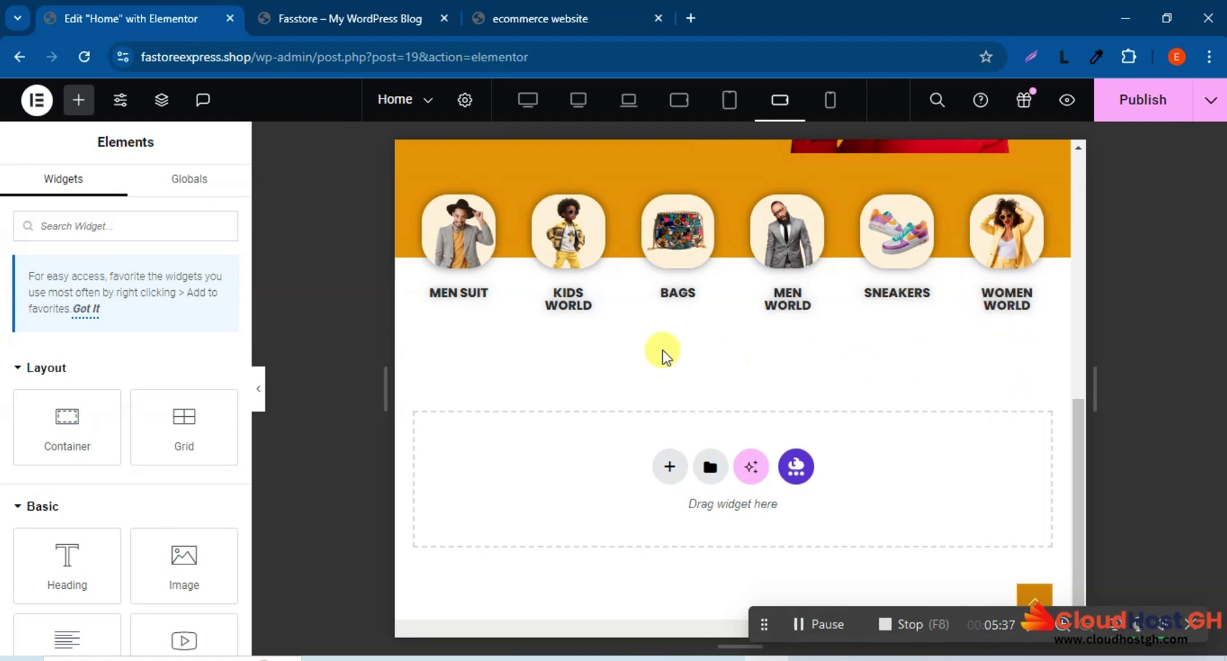
Reduce the Kids World heading's typography size to 12 px
{"action": "left_click", "coordinate": [566, 303]}
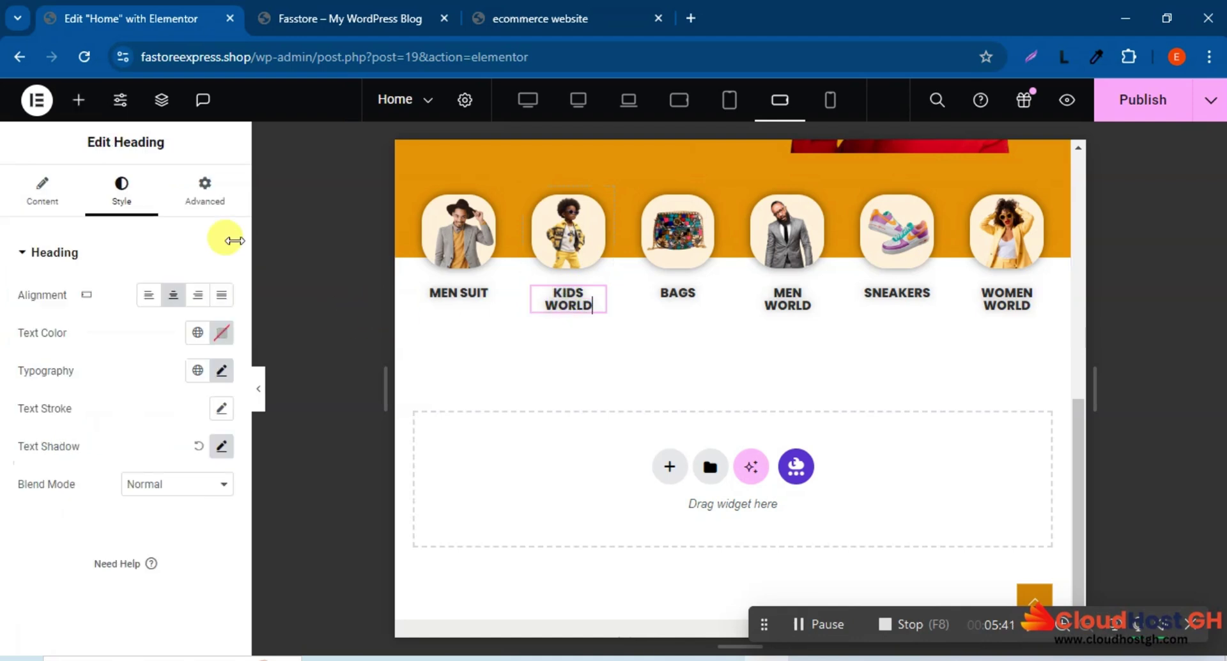
{"action": "left_click", "coordinate": [221, 370]}
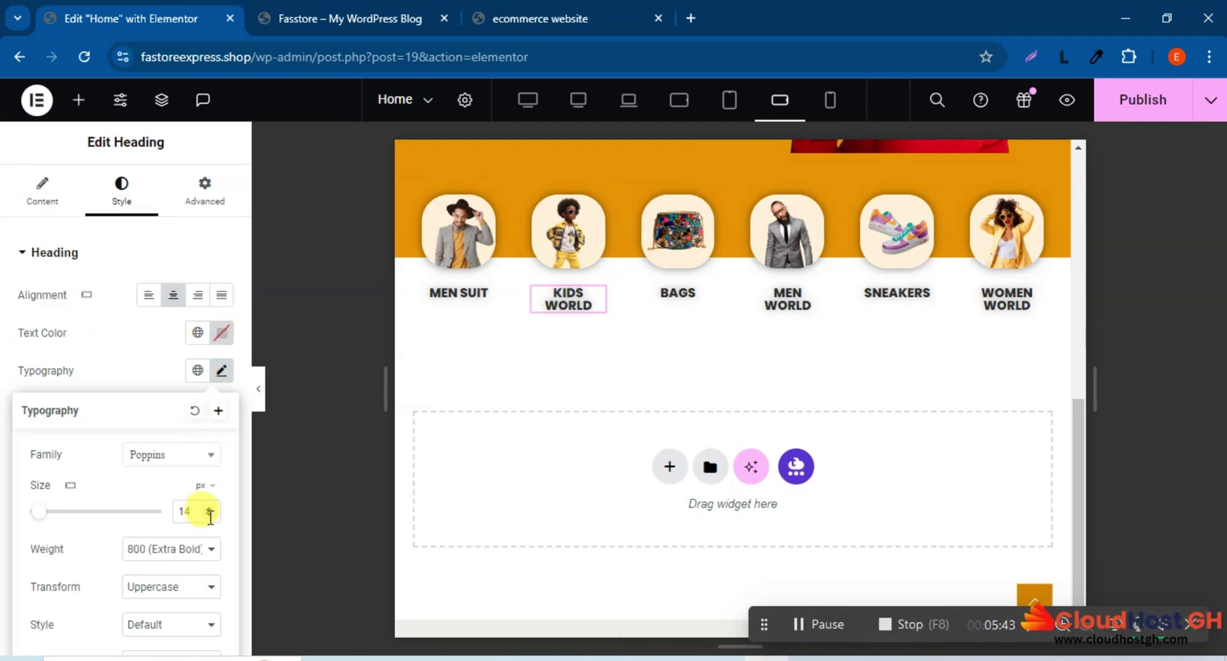
{"action": "left_click", "coordinate": [209, 515]}
{"action": "left_click", "coordinate": [208, 516]}
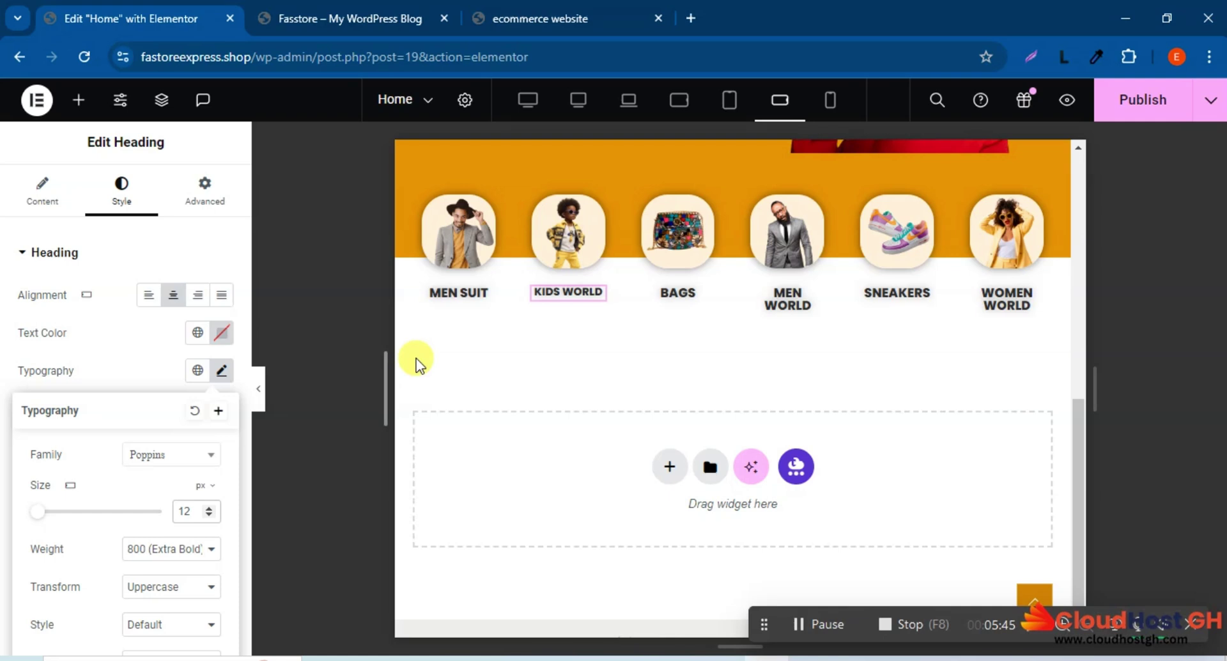
Copy the Kids World heading's style onto the Men Suit, Men World and Women World headings only
{"action": "right_click", "coordinate": [558, 297]}
{"action": "left_click", "coordinate": [586, 241]}
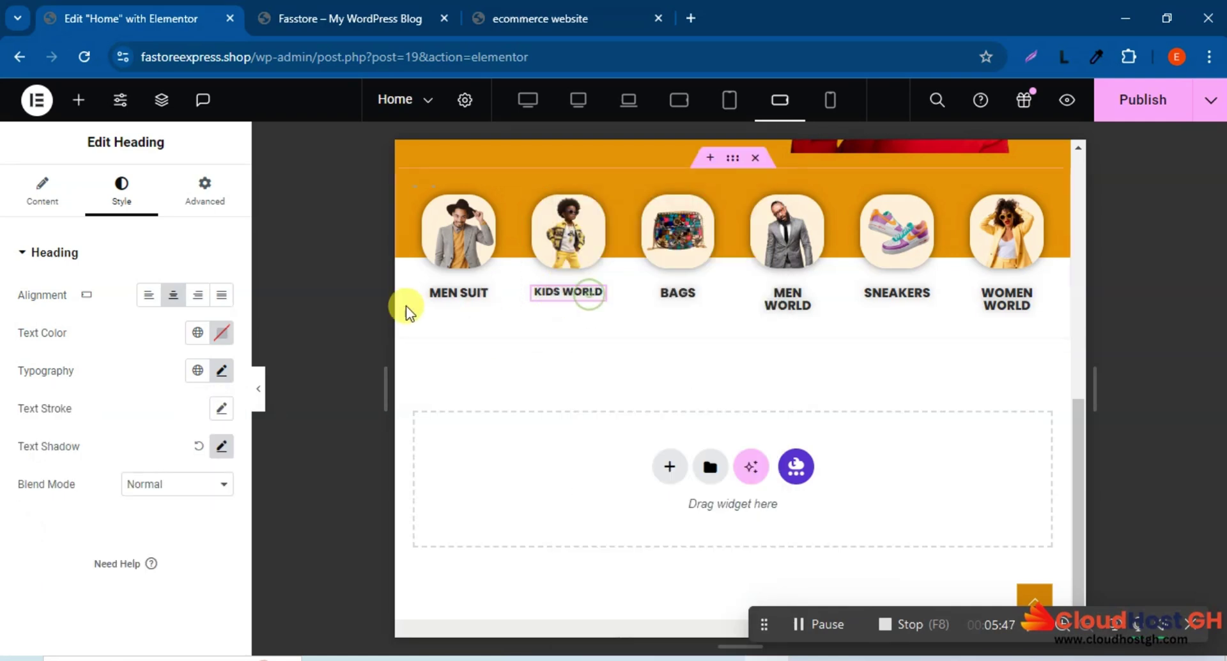
{"action": "right_click", "coordinate": [446, 301]}
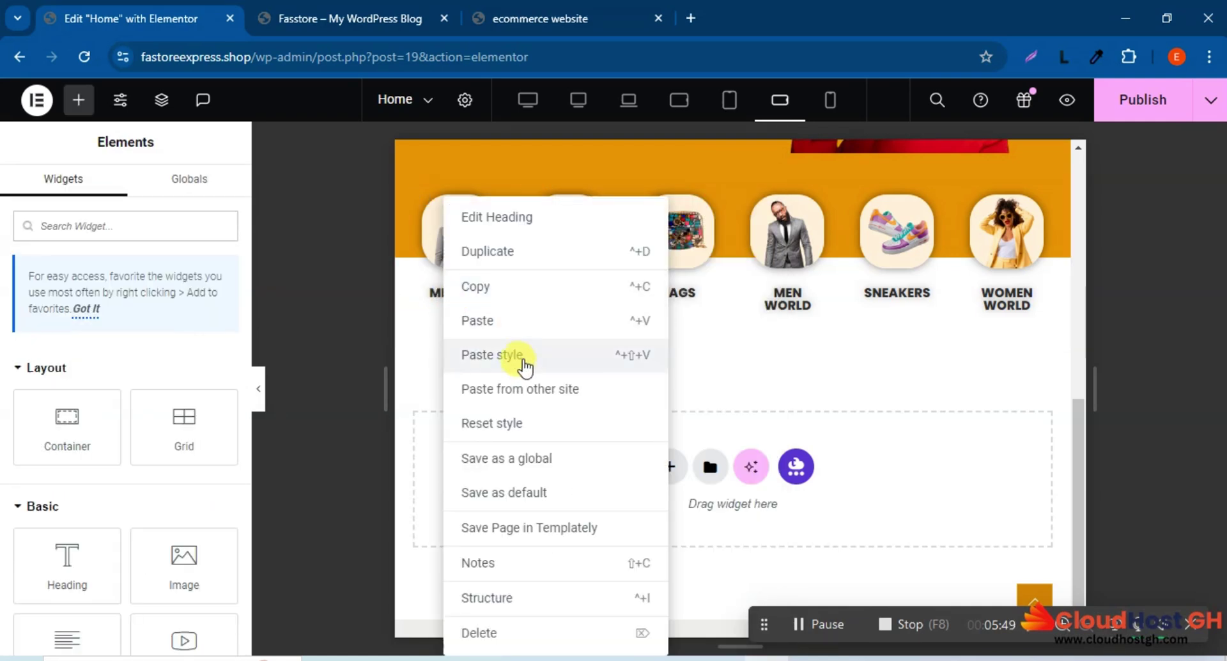
{"action": "left_click", "coordinate": [526, 359]}
{"action": "right_click", "coordinate": [789, 304]}
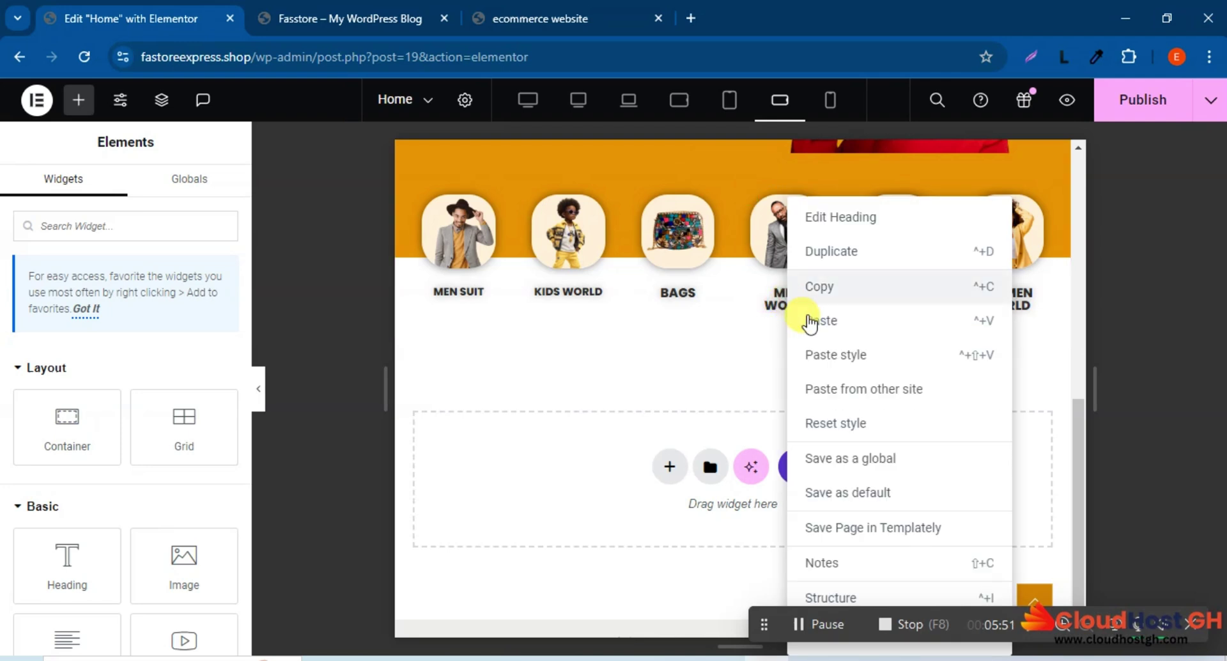
{"action": "left_click", "coordinate": [843, 356]}
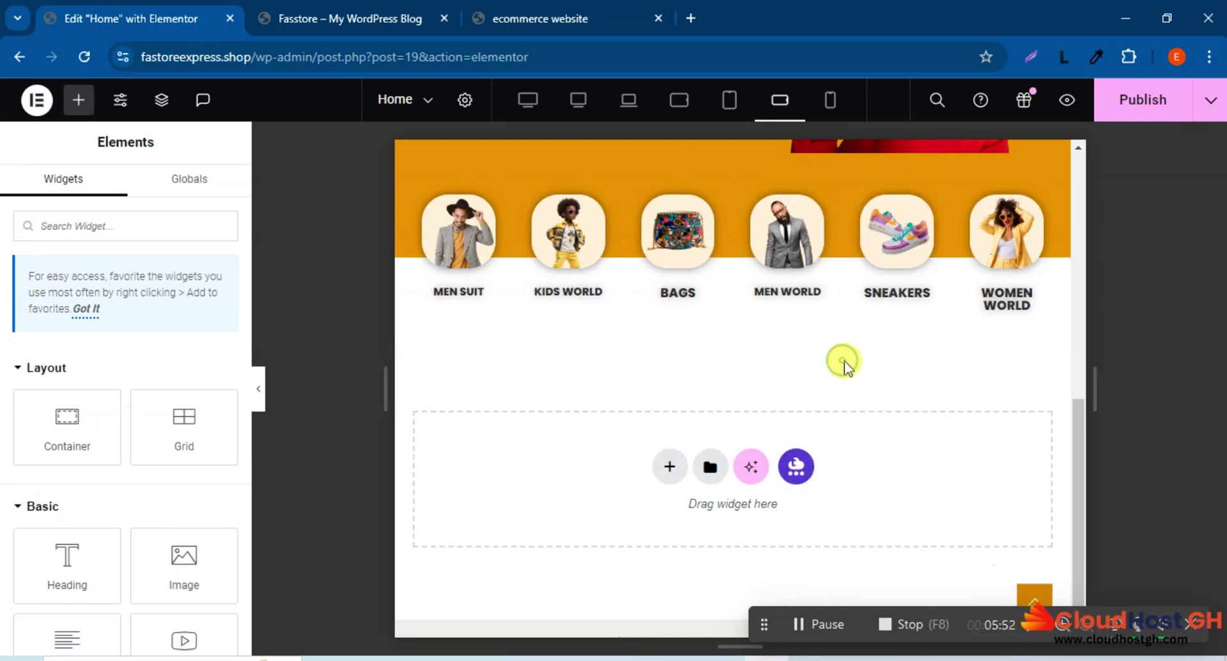
{"action": "right_click", "coordinate": [995, 303]}
{"action": "left_click", "coordinate": [1042, 357]}
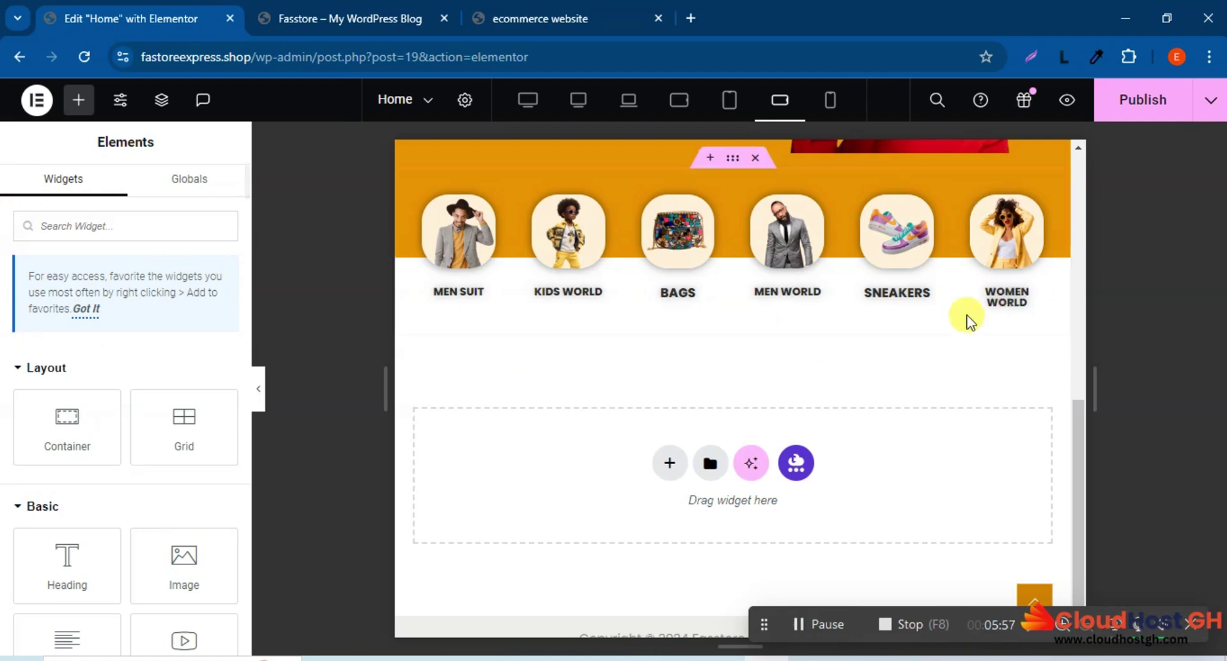
Set the Women World heading's typography size to 10 px and publish the page
{"action": "left_click", "coordinate": [1001, 300]}
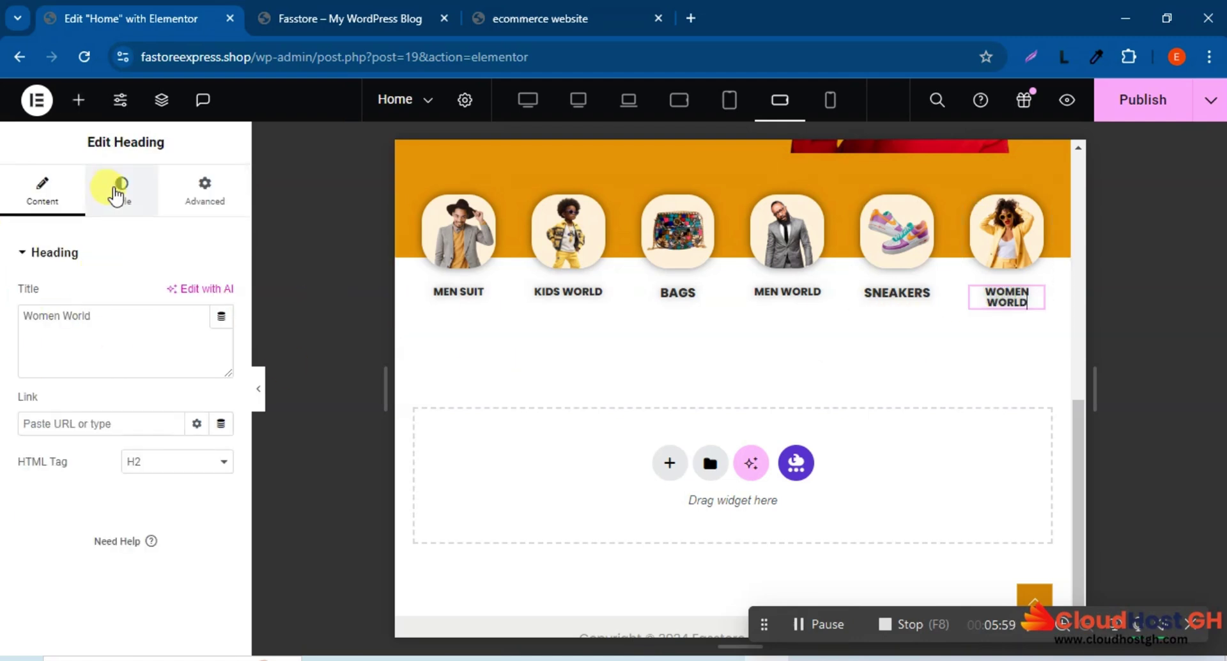
{"action": "left_click", "coordinate": [121, 189]}
{"action": "left_click", "coordinate": [220, 372]}
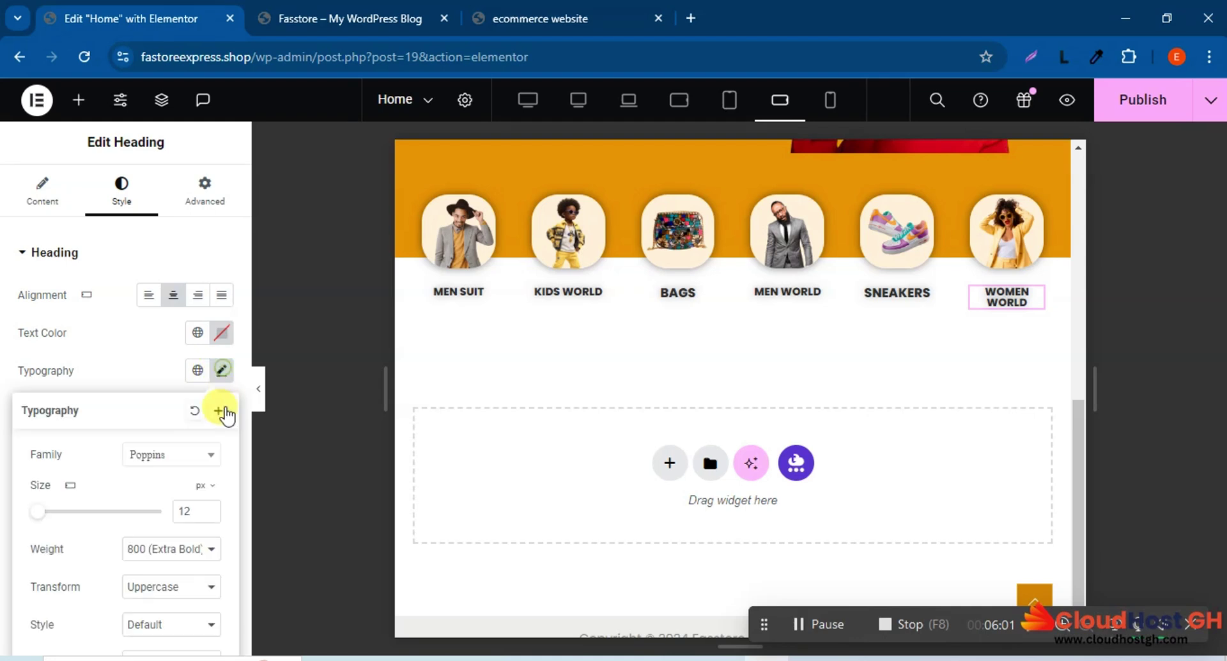
{"action": "left_click", "coordinate": [210, 514]}
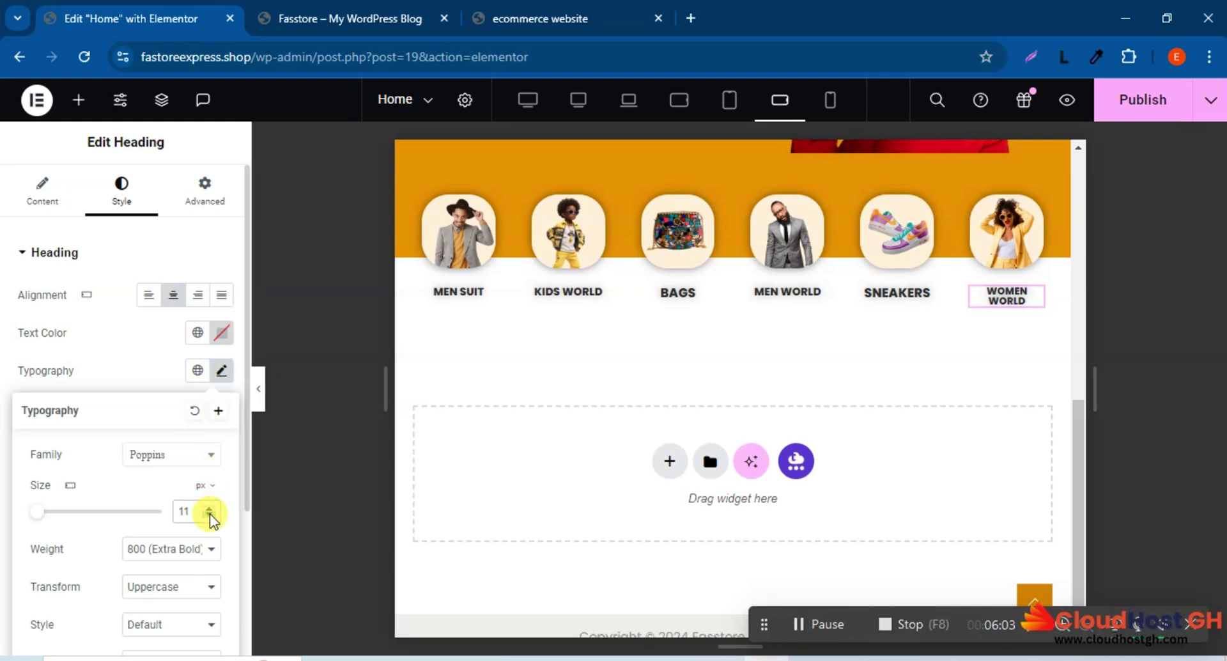
{"action": "left_click", "coordinate": [210, 515]}
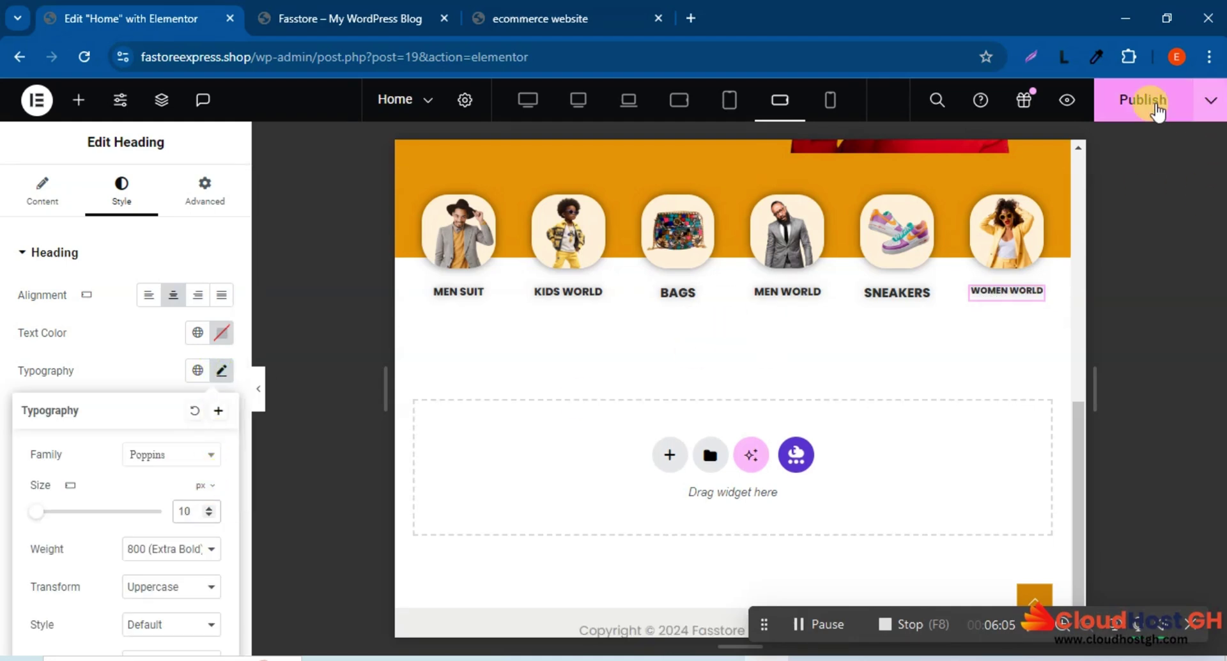
{"action": "left_click", "coordinate": [1157, 102]}
Unlink the margin values of the parent container holding the six categories and set its top margin to -80 px
{"action": "scroll", "coordinate": [995, 318], "scroll_direction": "up", "scroll_amount": 4}
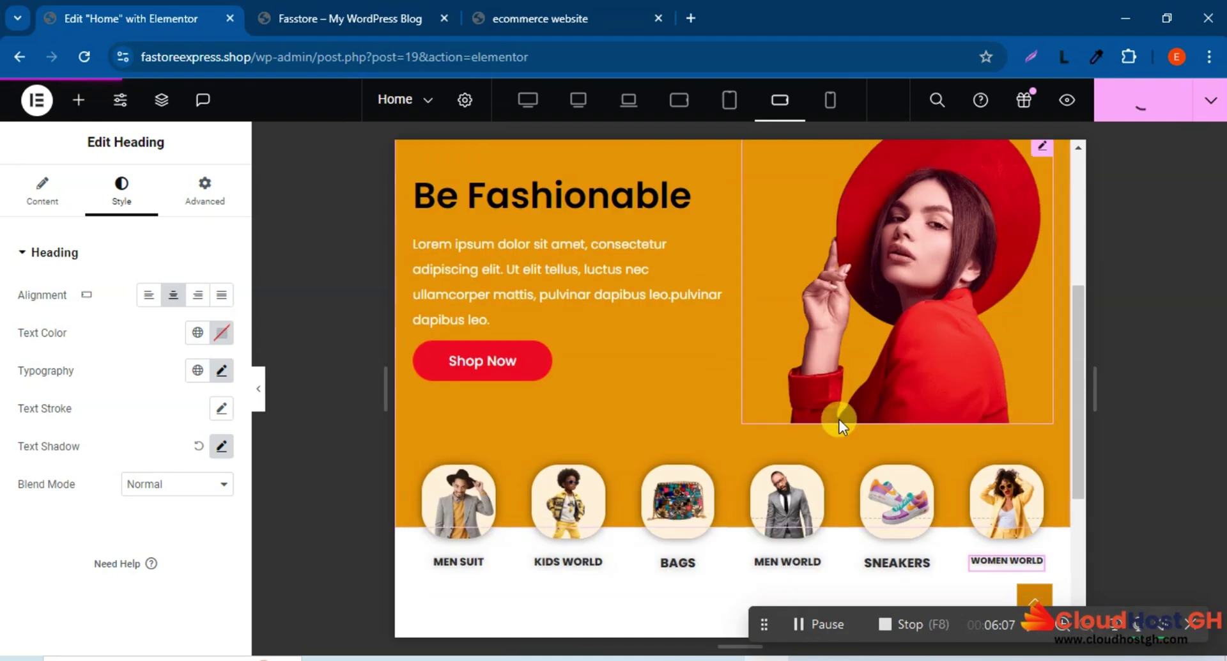
{"action": "scroll", "coordinate": [839, 420], "scroll_direction": "down", "scroll_amount": 3}
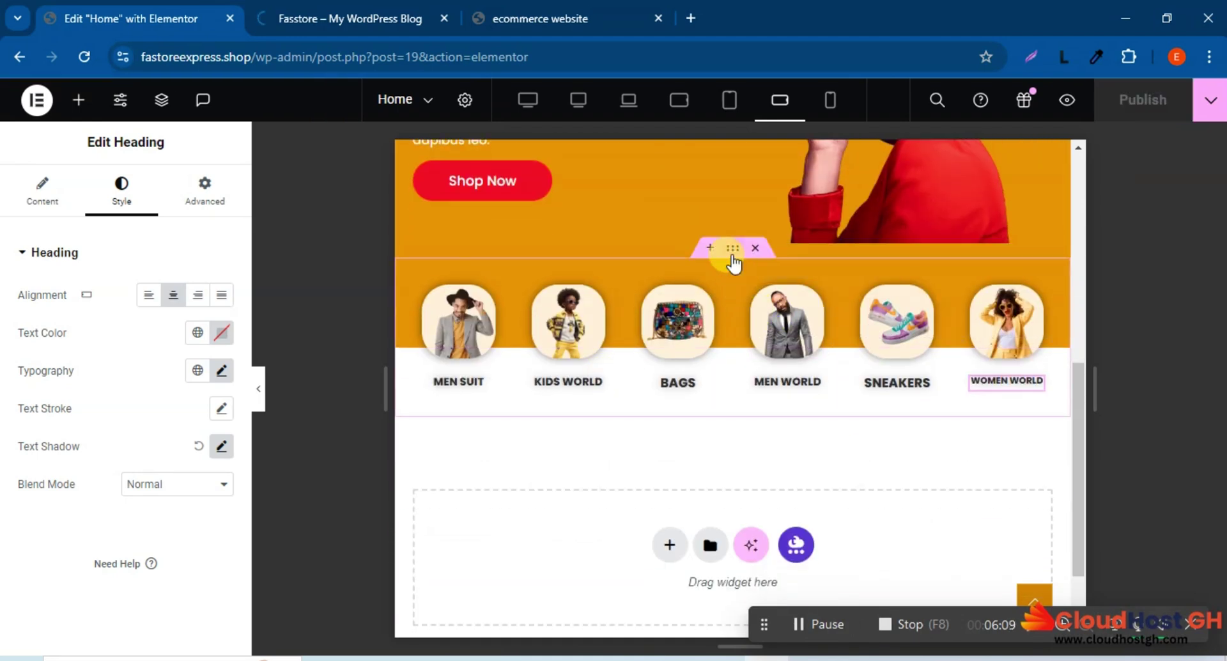
{"action": "scroll", "coordinate": [733, 262], "scroll_direction": "up", "scroll_amount": 2}
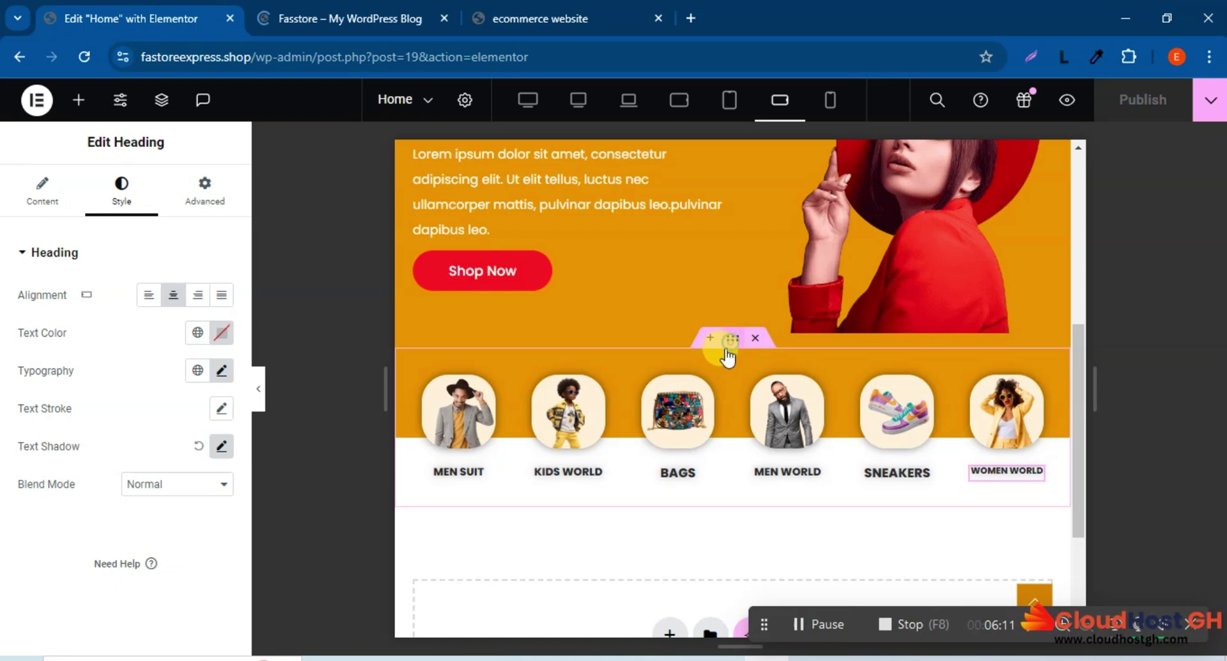
{"action": "left_click", "coordinate": [728, 349]}
{"action": "left_click", "coordinate": [97, 317]}
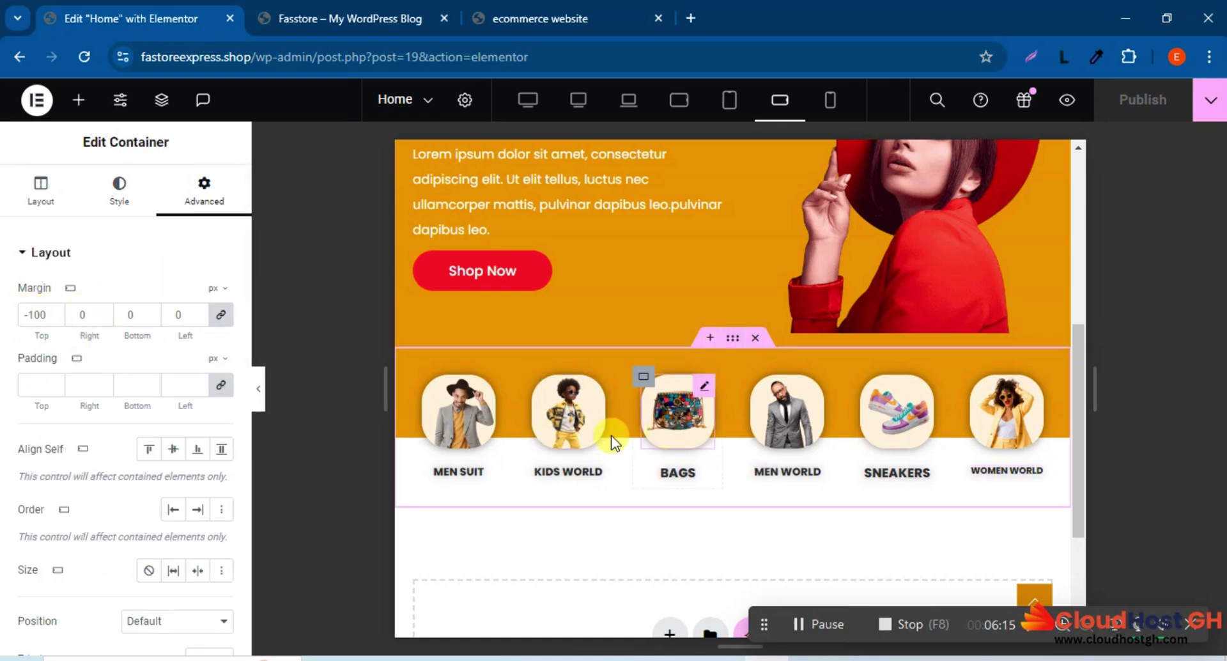
{"action": "left_click", "coordinate": [220, 314]}
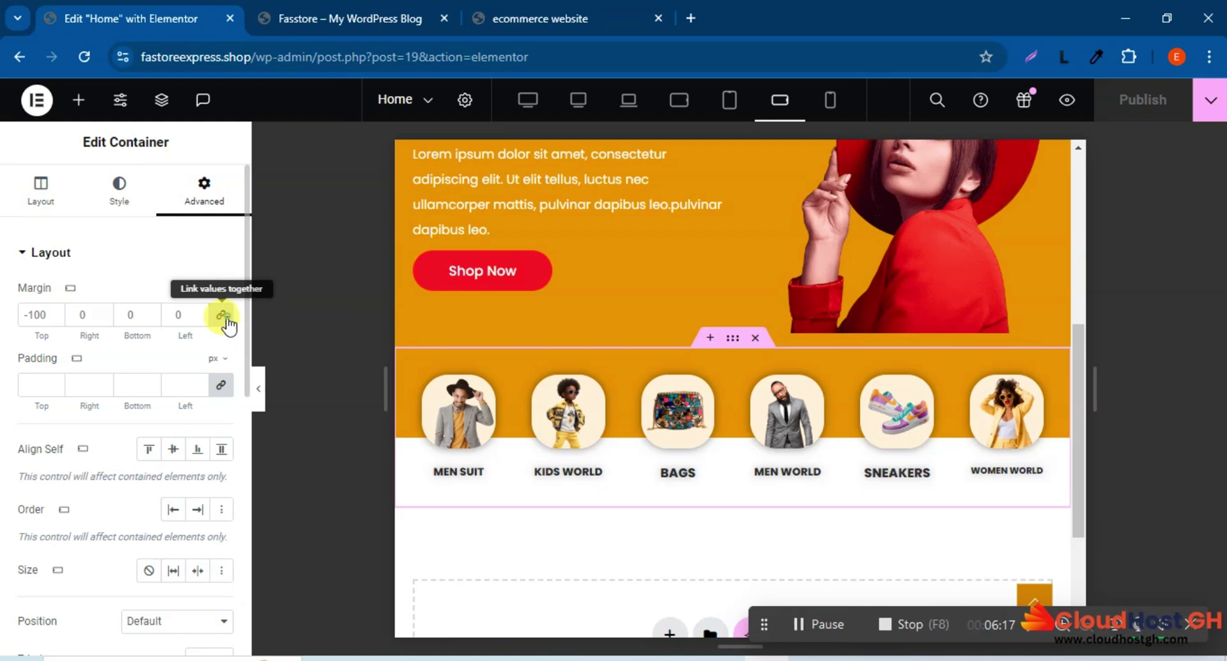
{"action": "left_click", "coordinate": [23, 318]}
{"action": "type", "text": "8"}
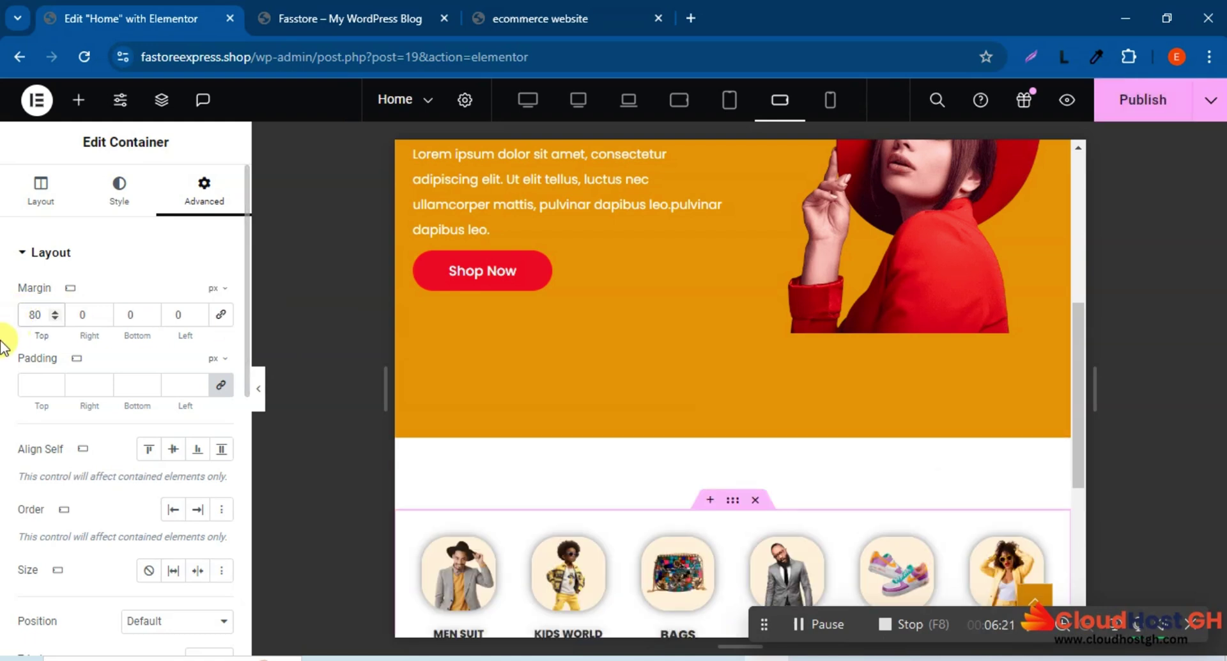
{"action": "left_click", "coordinate": [25, 315]}
{"action": "type", "text": "-"}
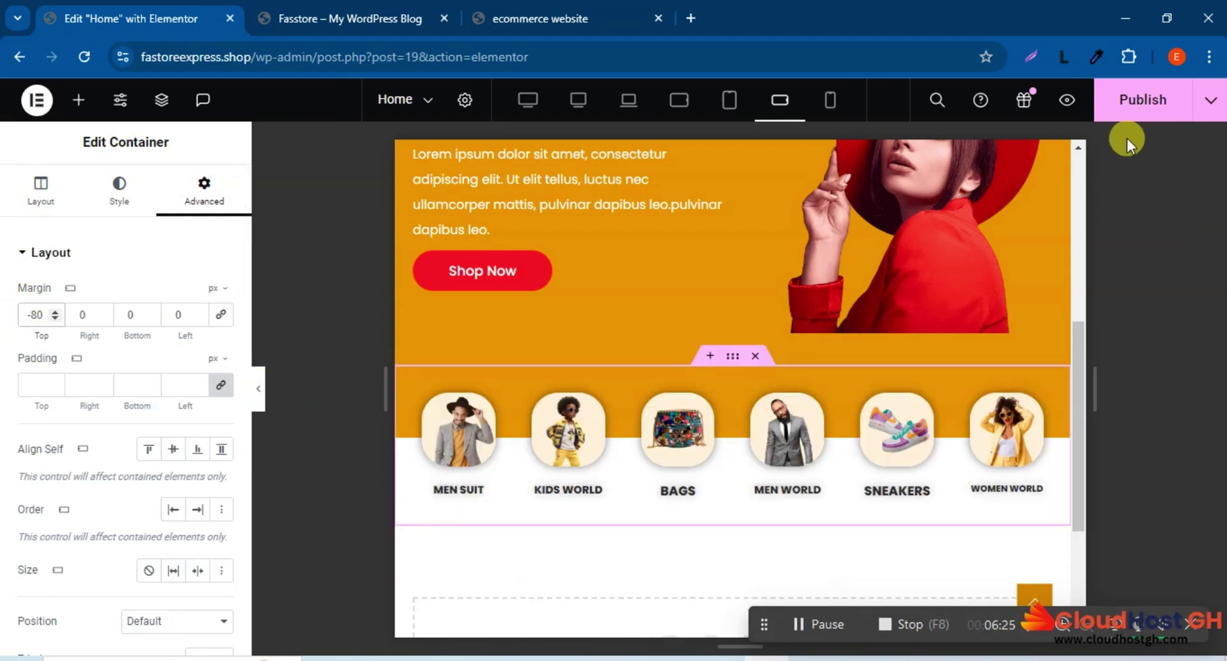
Publish the page and switch the page preview to Tablet Portrait
{"action": "left_click", "coordinate": [1125, 118]}
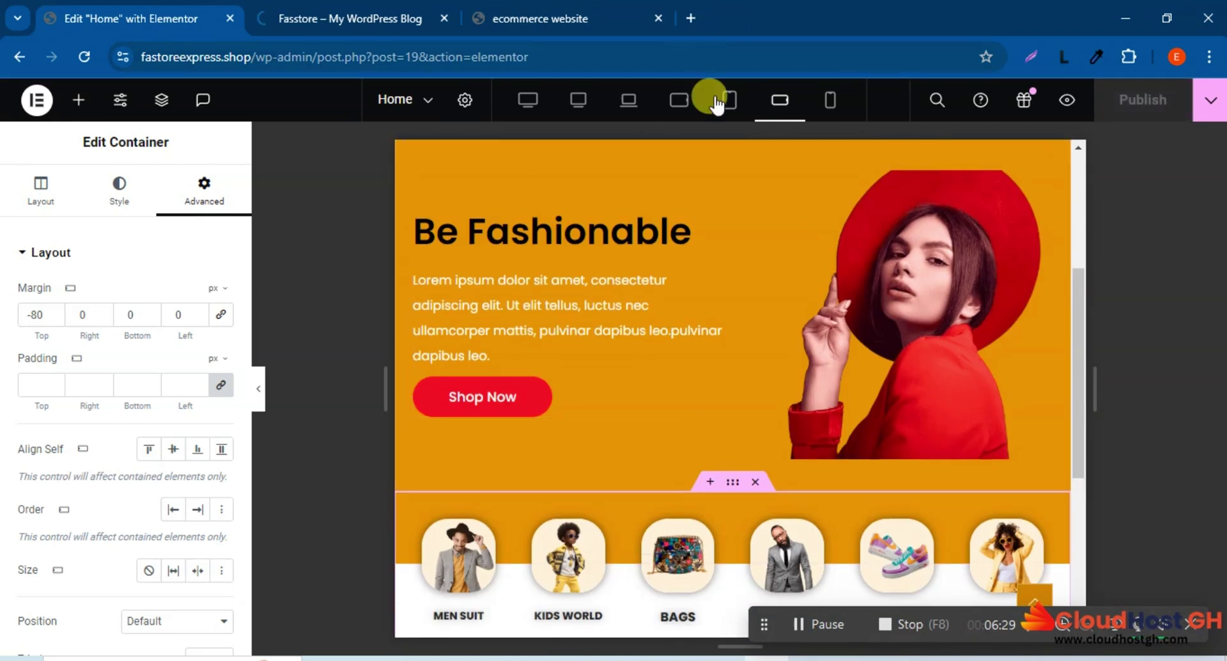
{"action": "left_click", "coordinate": [718, 101]}
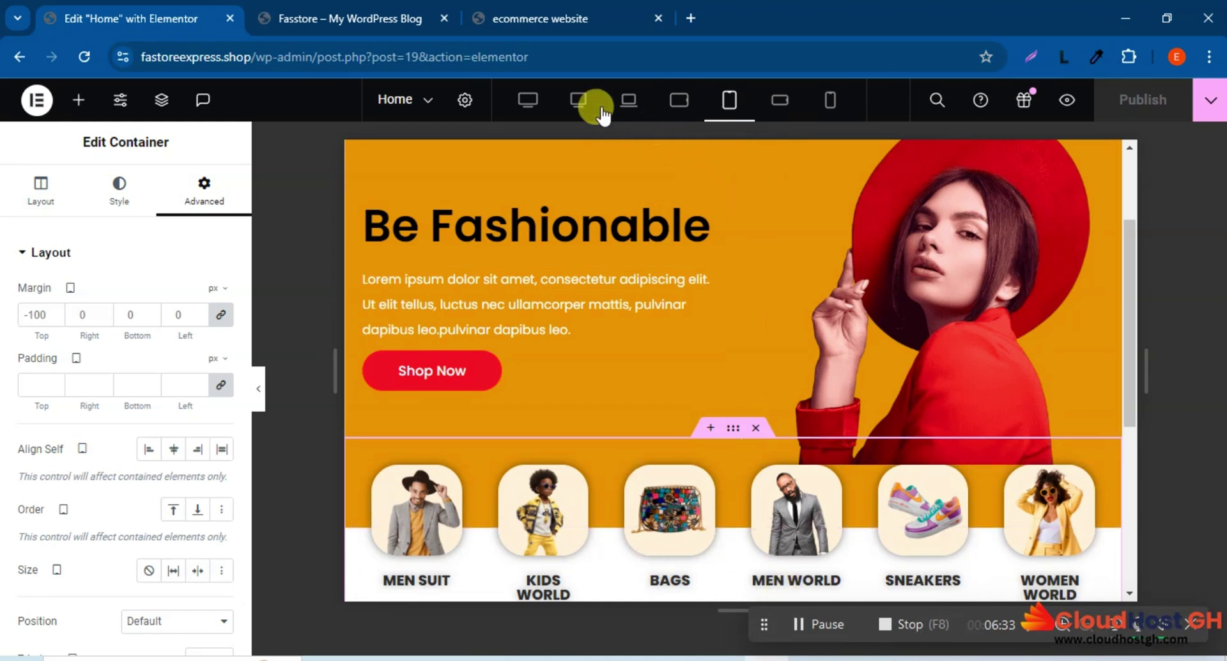
Switch the page preview to Desktop and check the six category containers below the hero banner
{"action": "left_click", "coordinate": [576, 102]}
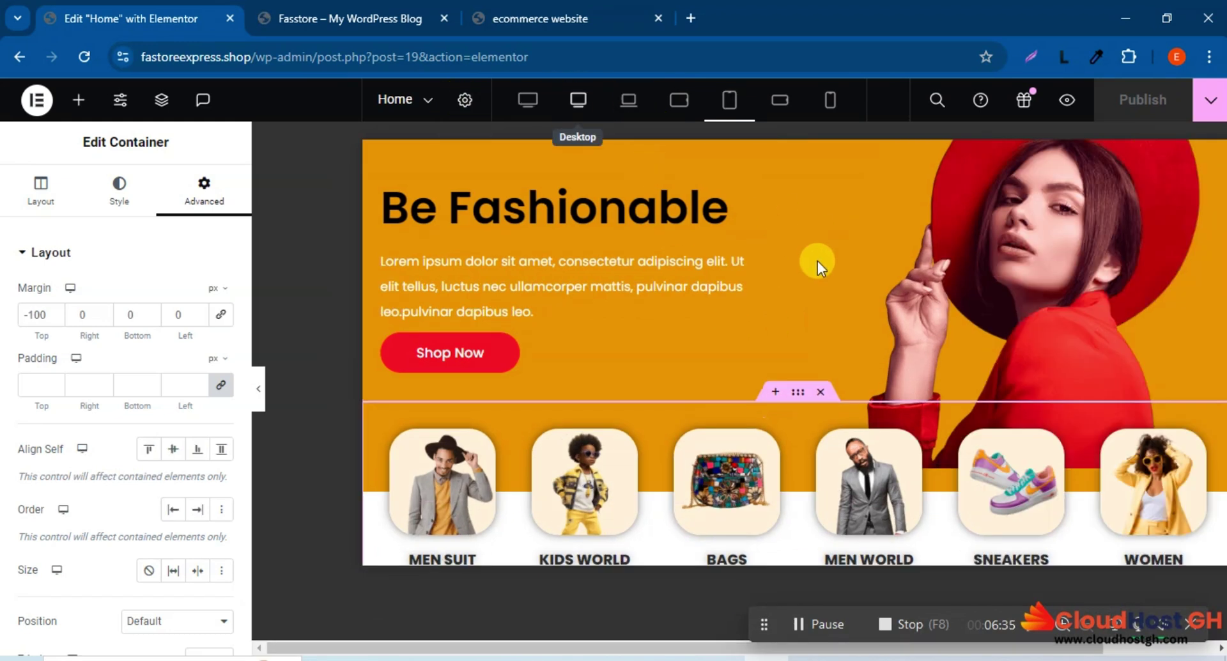
{"action": "scroll", "coordinate": [803, 267], "scroll_direction": "down", "scroll_amount": 4}
{"action": "scroll", "coordinate": [801, 267], "scroll_direction": "up", "scroll_amount": 3}
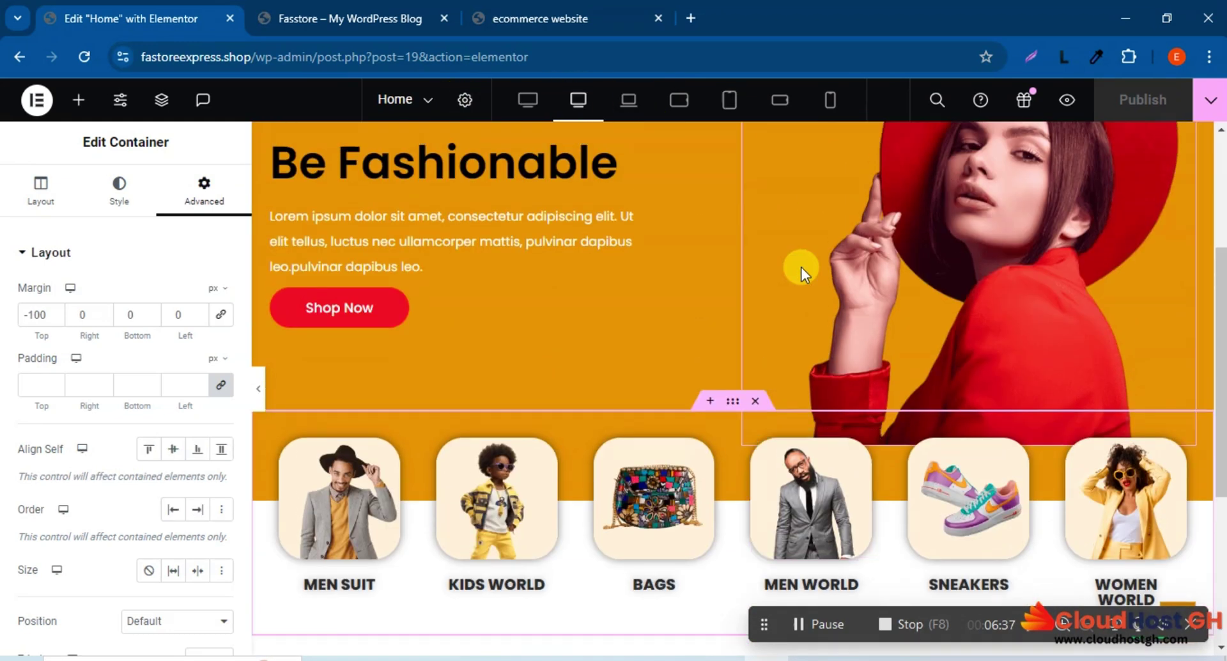
{"action": "scroll", "coordinate": [800, 263], "scroll_direction": "down", "scroll_amount": 3}
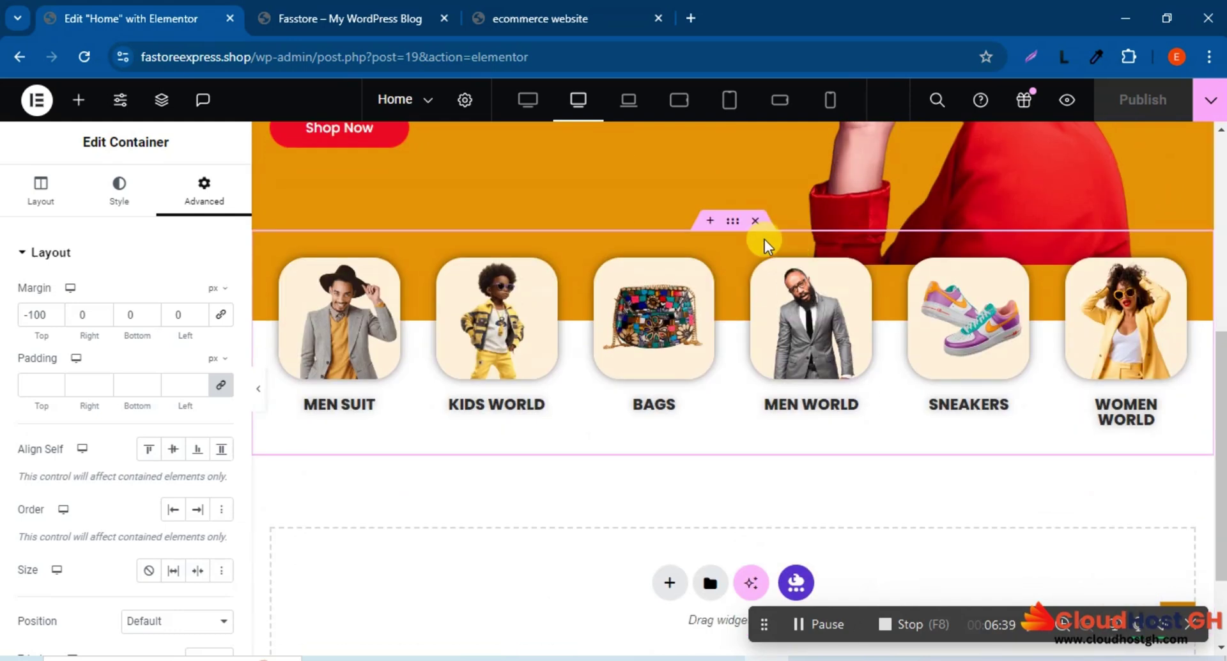
{"action": "scroll", "coordinate": [764, 240], "scroll_direction": "up", "scroll_amount": 3}
{"action": "scroll", "coordinate": [764, 240], "scroll_direction": "down", "scroll_amount": 3}
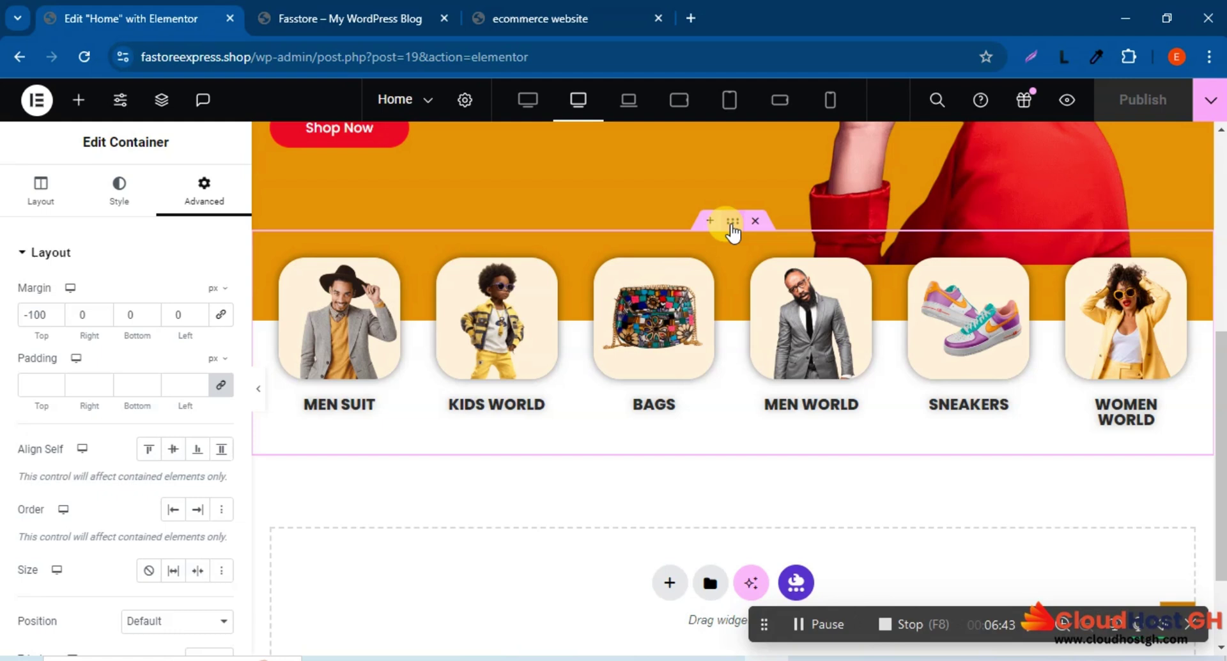
Set the entrance animation of the parent container holding the six categories to Fade In Up and publish the page
{"action": "left_click", "coordinate": [214, 194]}
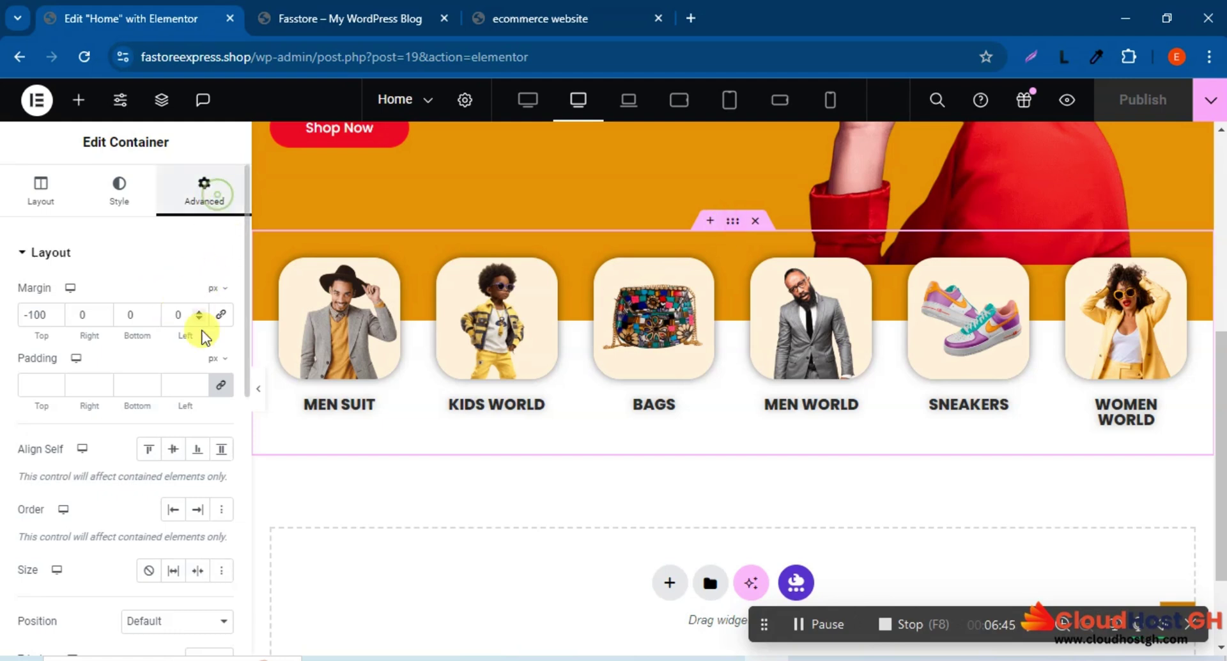
{"action": "scroll", "coordinate": [200, 335], "scroll_direction": "down", "scroll_amount": 10}
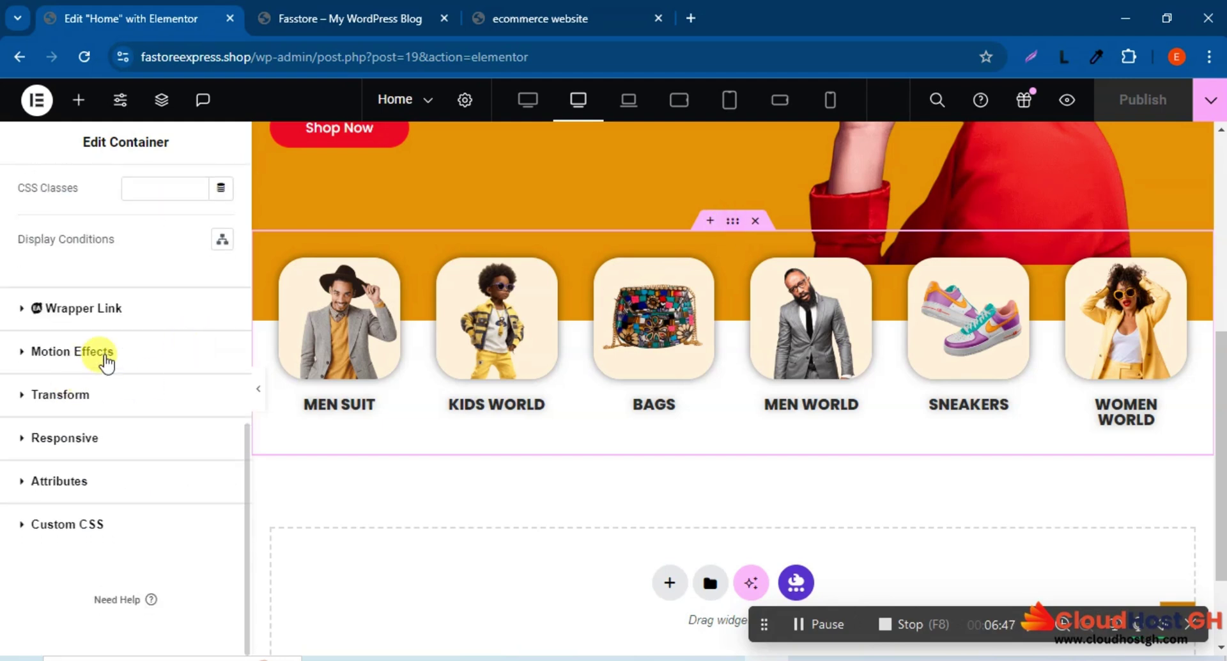
{"action": "left_click", "coordinate": [108, 357]}
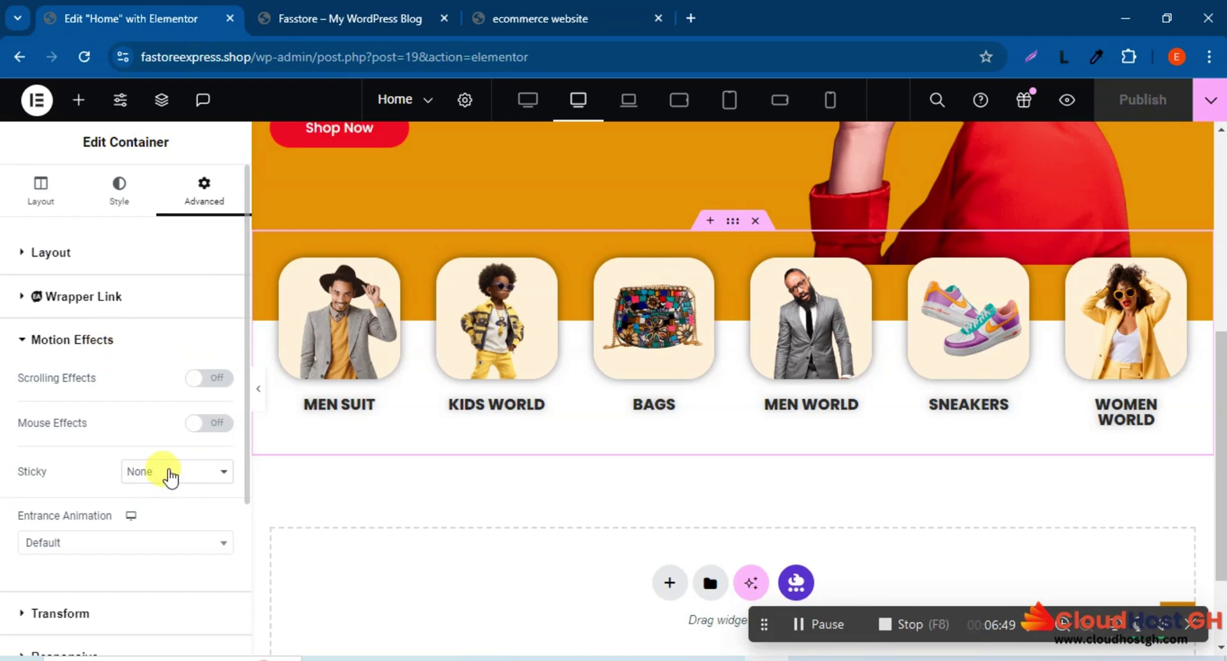
{"action": "left_click", "coordinate": [169, 477]}
{"action": "left_click", "coordinate": [165, 479]}
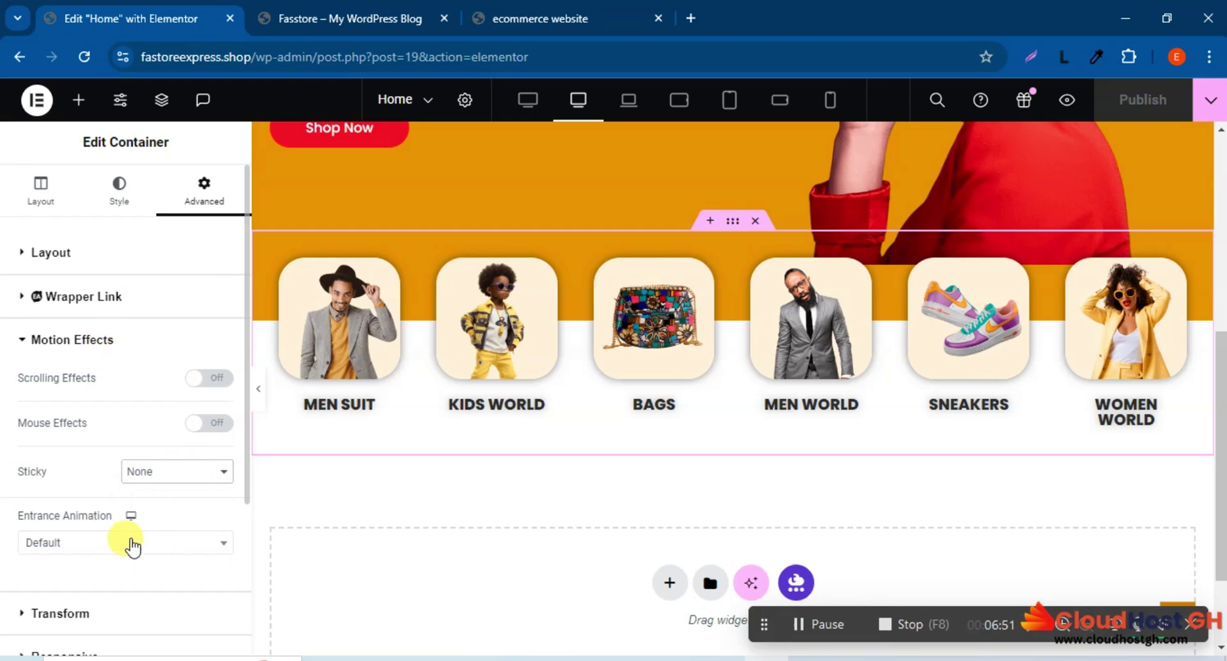
{"action": "left_click", "coordinate": [105, 543]}
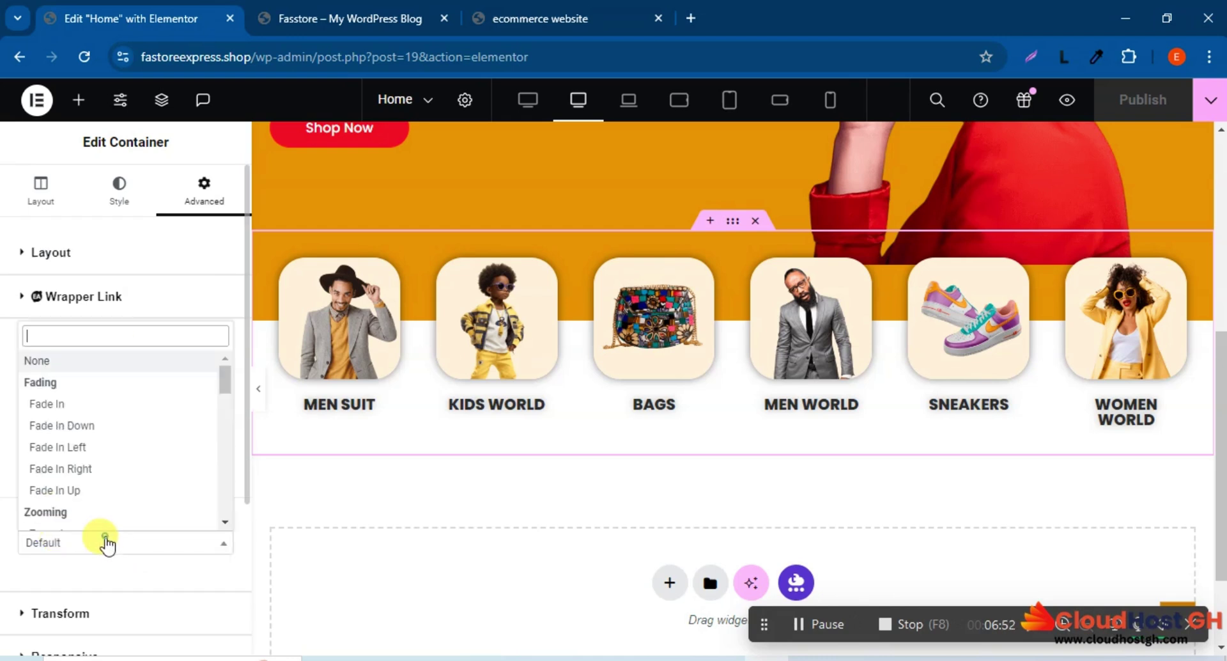
{"action": "left_click", "coordinate": [72, 492]}
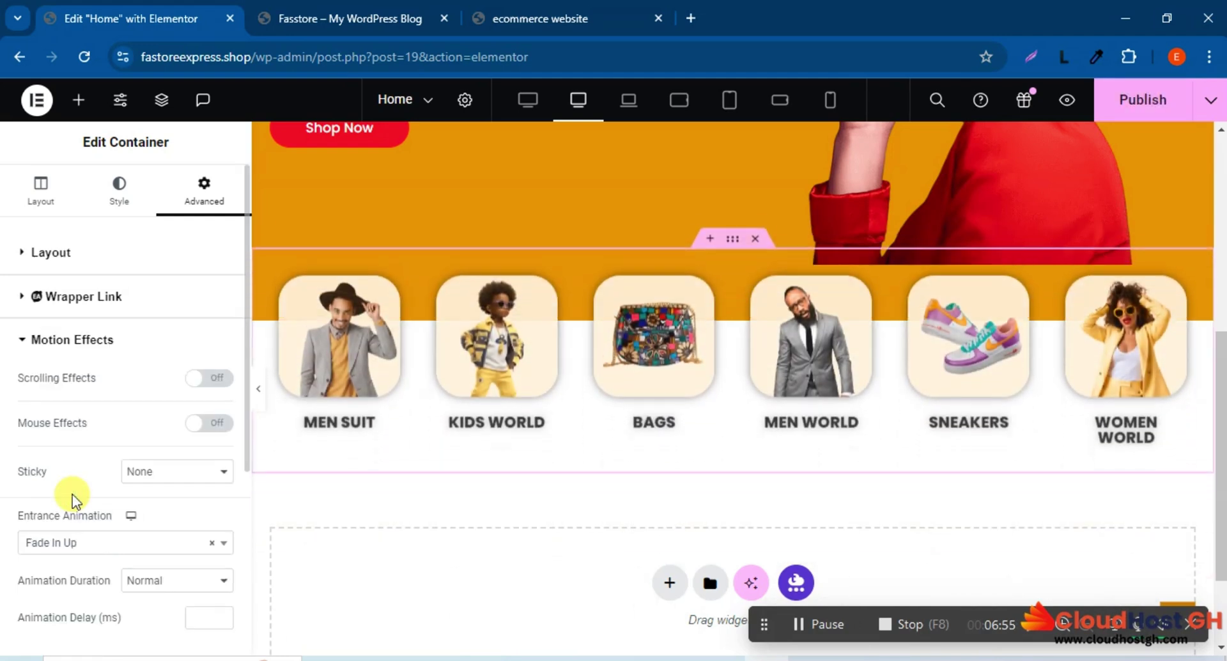
{"action": "left_click", "coordinate": [1154, 113]}
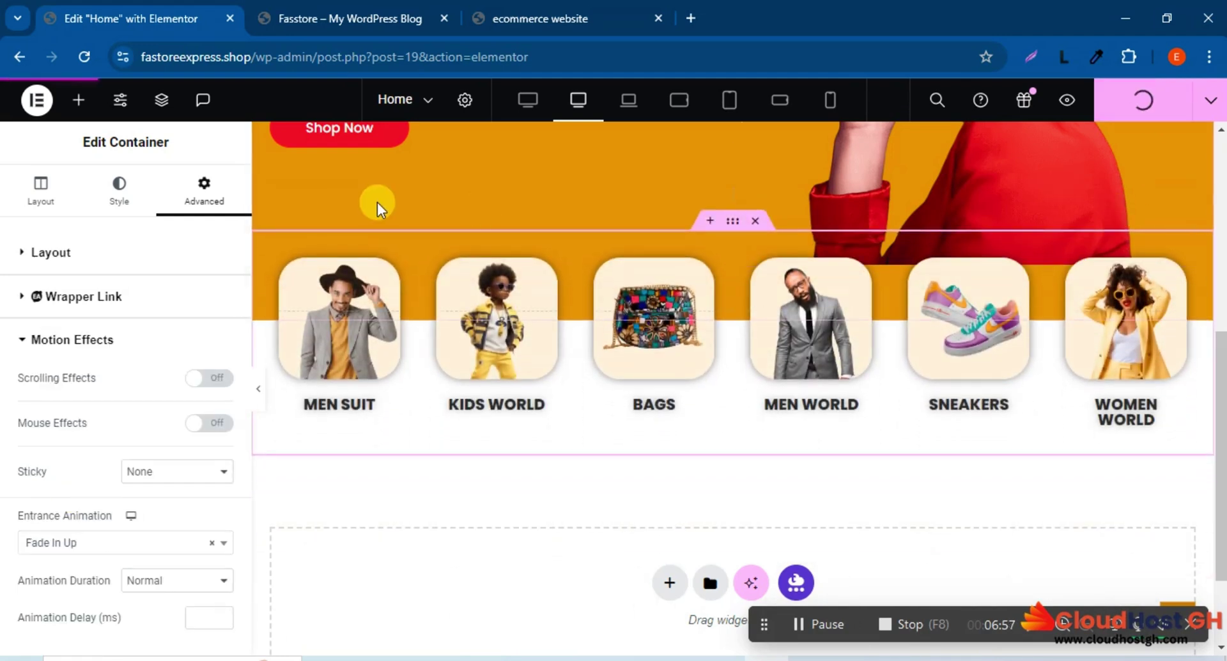
Review the home page in the desktop preview, from the header and hero banner to the category section and footer
{"action": "scroll", "coordinate": [378, 202], "scroll_direction": "up", "scroll_amount": 6}
{"action": "scroll", "coordinate": [377, 209], "scroll_direction": "down", "scroll_amount": 8}
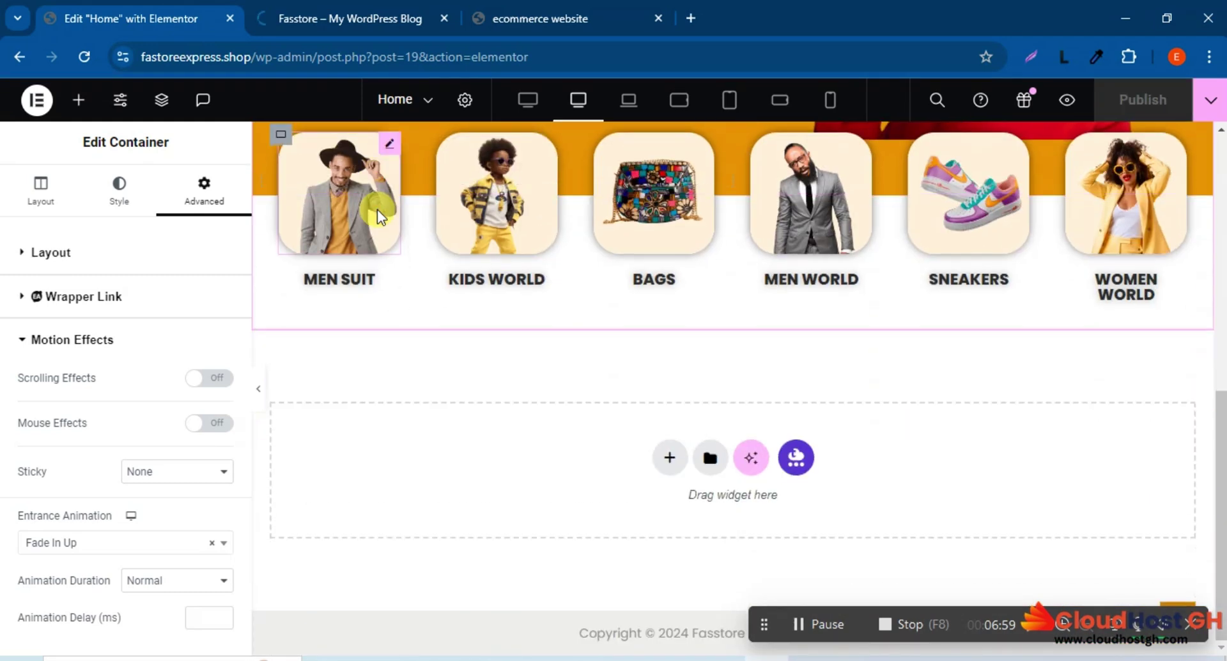
{"action": "scroll", "coordinate": [377, 209], "scroll_direction": "up", "scroll_amount": 5}
{"action": "scroll", "coordinate": [377, 209], "scroll_direction": "up", "scroll_amount": 2}
{"action": "scroll", "coordinate": [377, 209], "scroll_direction": "down", "scroll_amount": 4}
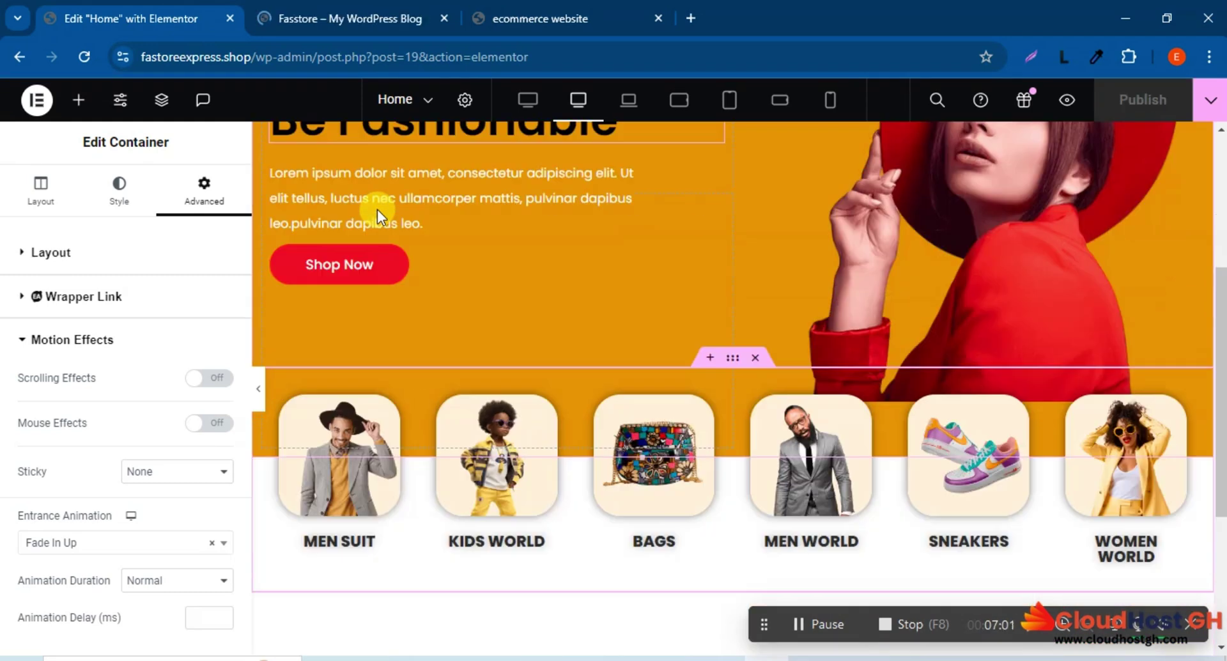
{"action": "scroll", "coordinate": [377, 209], "scroll_direction": "up", "scroll_amount": 2}
{"action": "scroll", "coordinate": [377, 209], "scroll_direction": "down", "scroll_amount": 1}
{"action": "scroll", "coordinate": [377, 209], "scroll_direction": "up", "scroll_amount": 2}
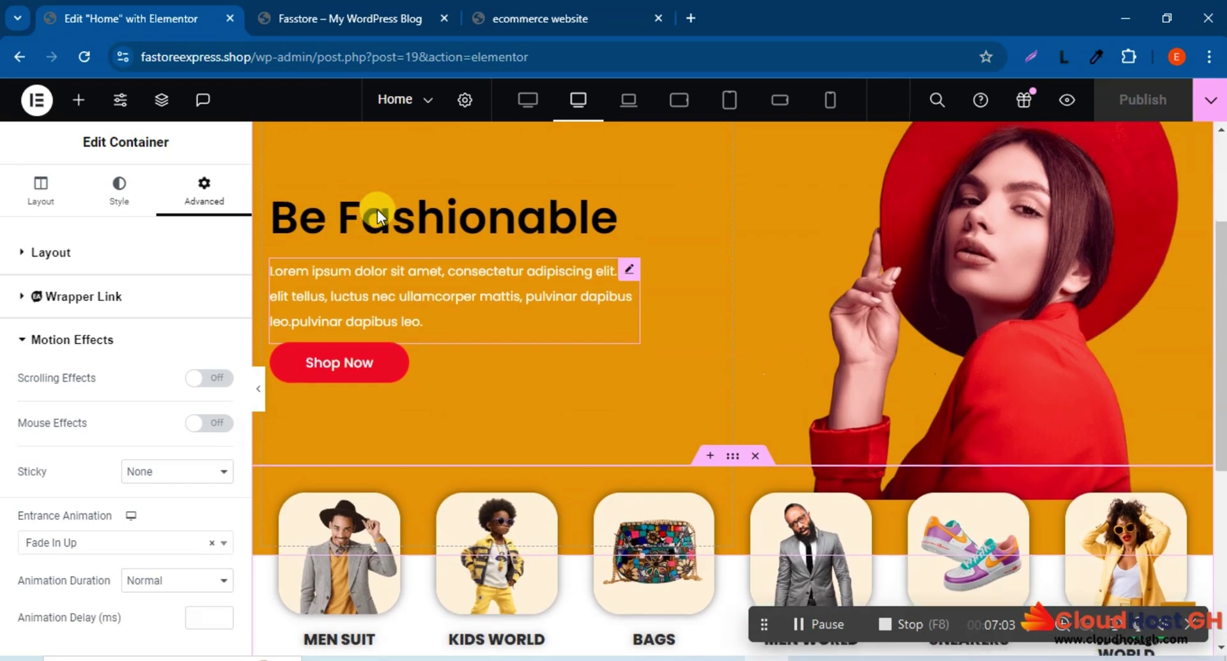
{"action": "scroll", "coordinate": [377, 209], "scroll_direction": "down", "scroll_amount": 5}
{"action": "scroll", "coordinate": [377, 209], "scroll_direction": "up", "scroll_amount": 2}
{"action": "scroll", "coordinate": [377, 209], "scroll_direction": "down", "scroll_amount": 2}
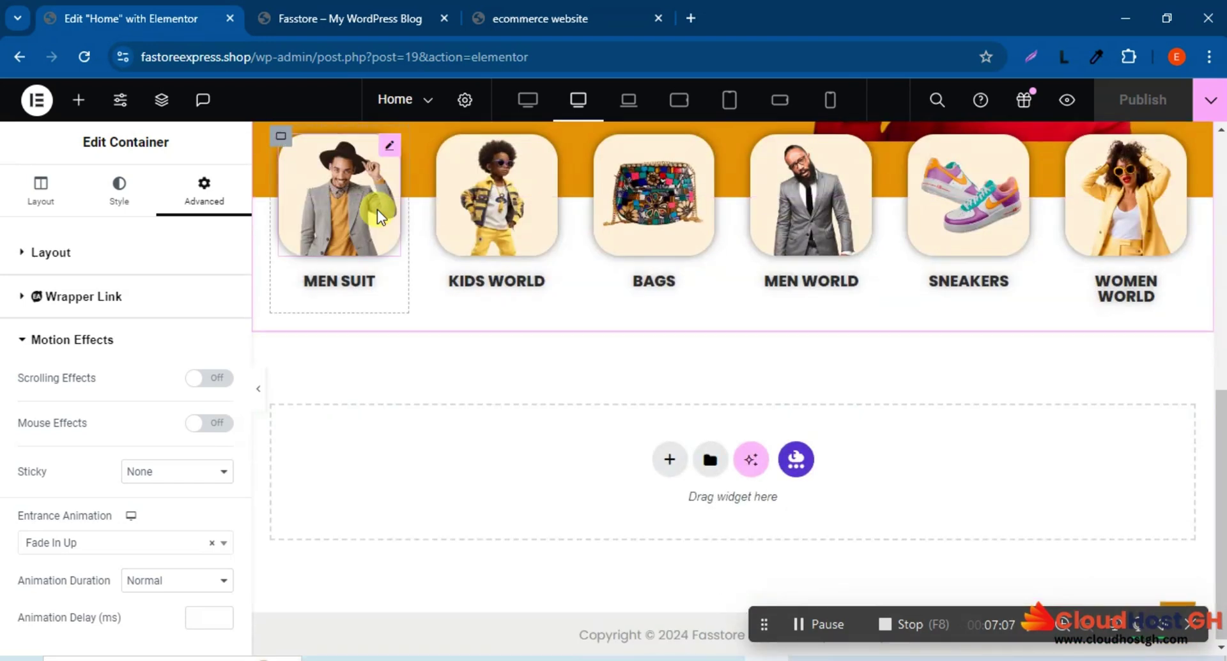
{"action": "scroll", "coordinate": [377, 209], "scroll_direction": "up", "scroll_amount": 2}
{"action": "scroll", "coordinate": [378, 209], "scroll_direction": "down", "scroll_amount": 2}
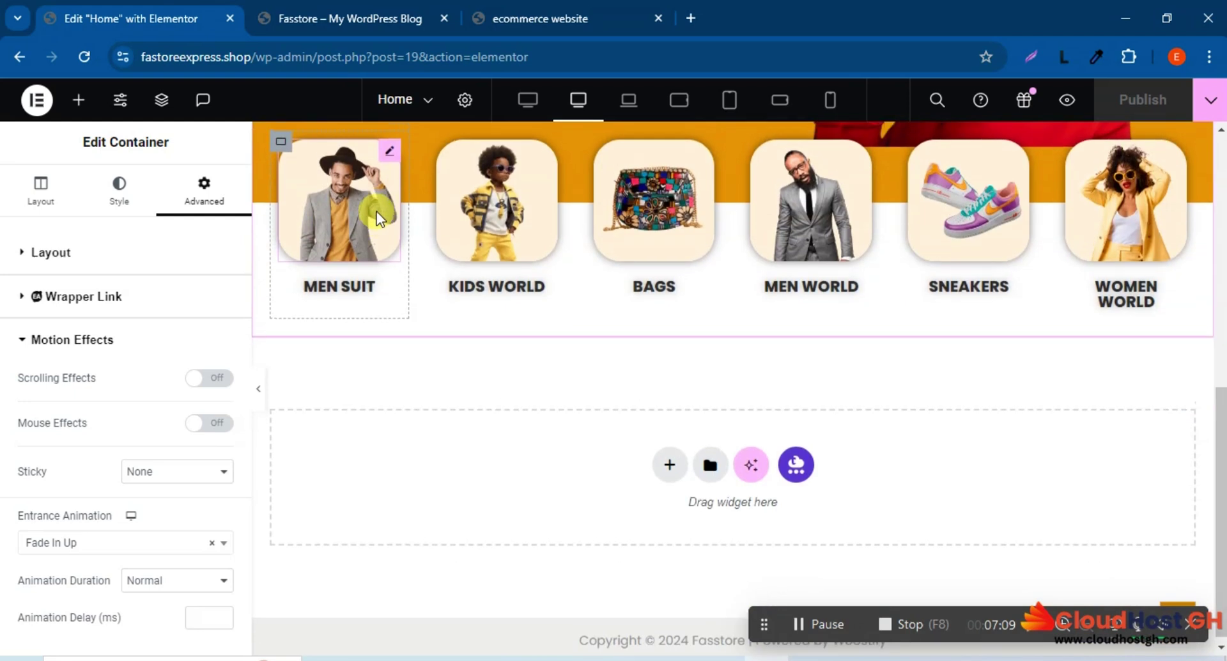
{"action": "scroll", "coordinate": [378, 209], "scroll_direction": "up", "scroll_amount": 4}
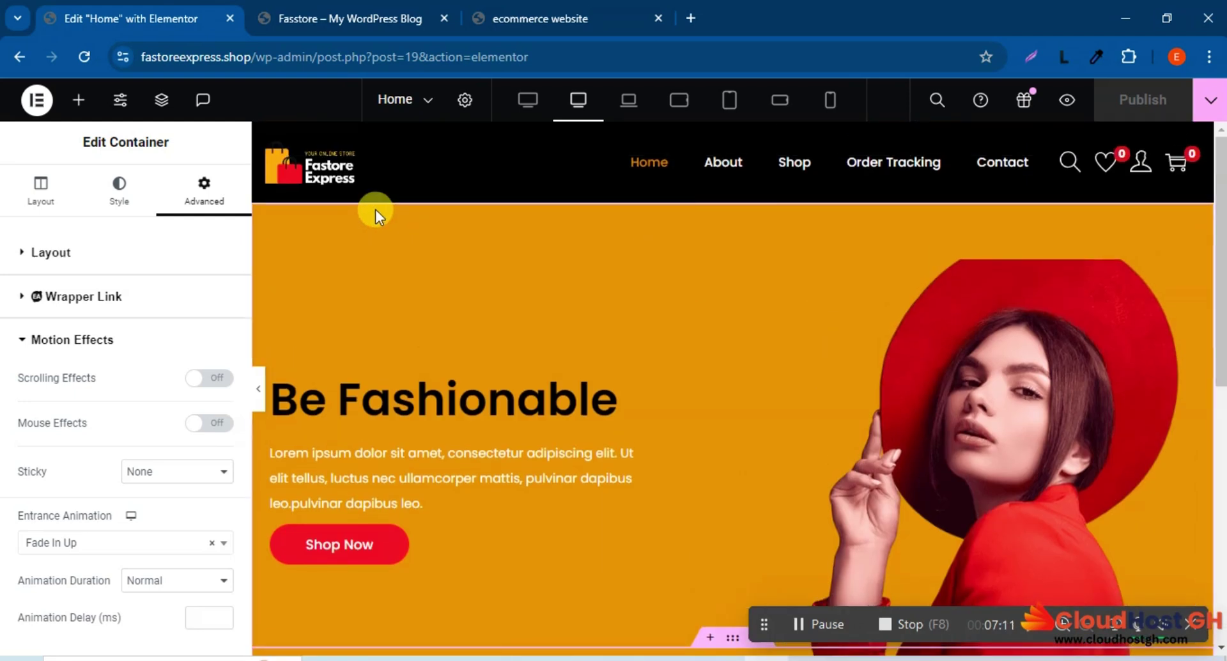